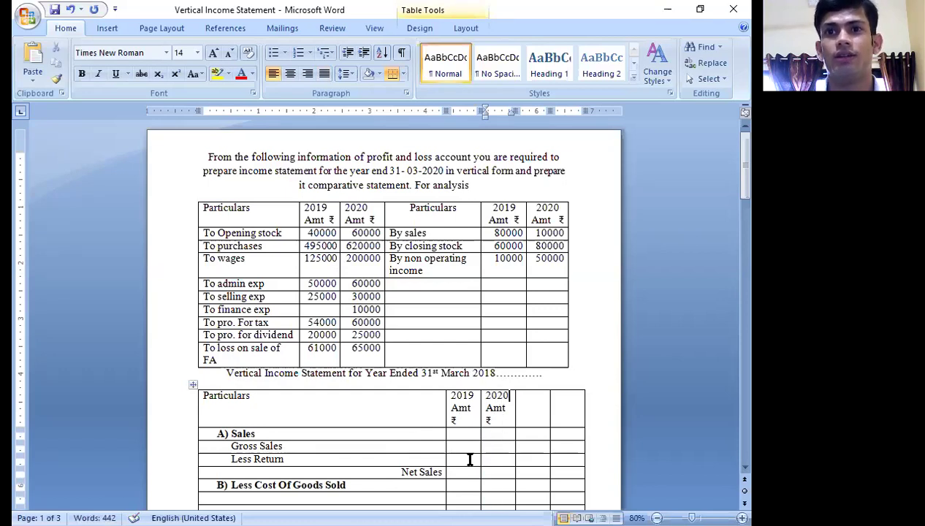
- Enter the heading "Change CY-BY" in the column after 2020 of the income statement table
left_click(531, 400)
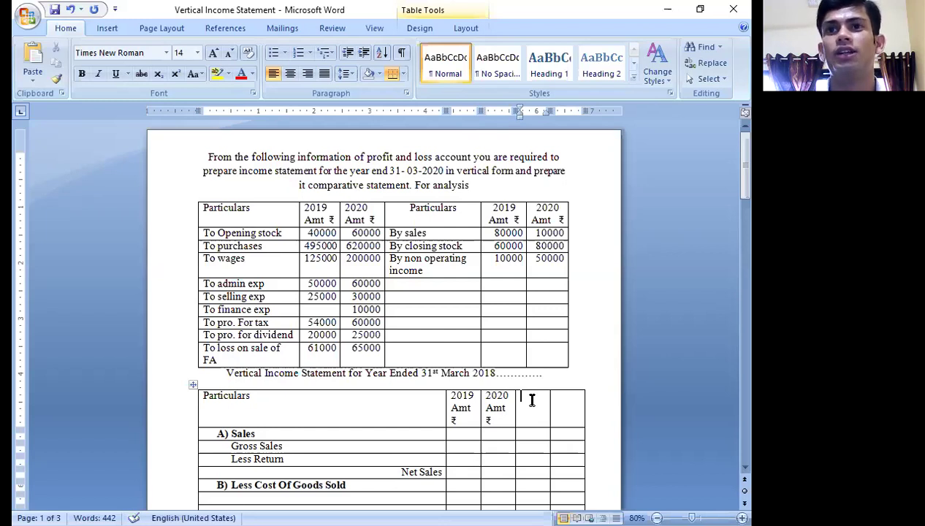
type("chan")
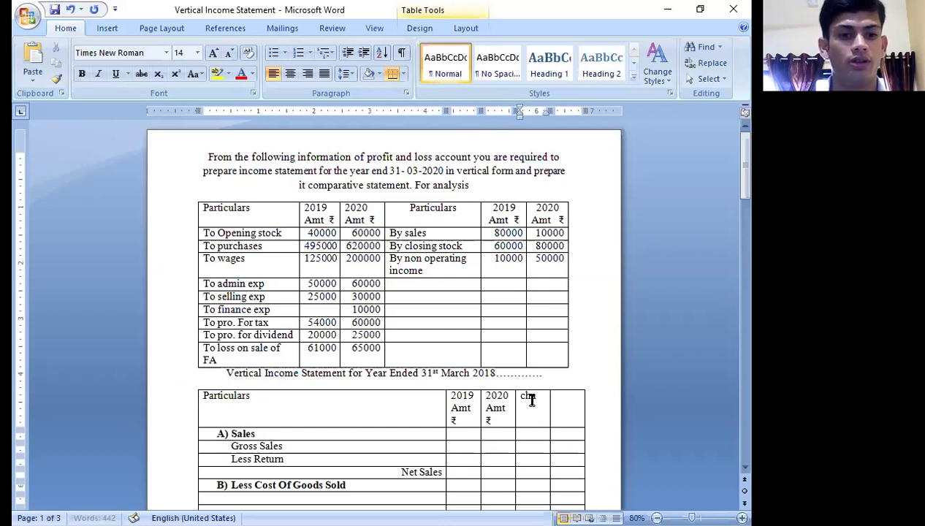
type("ge")
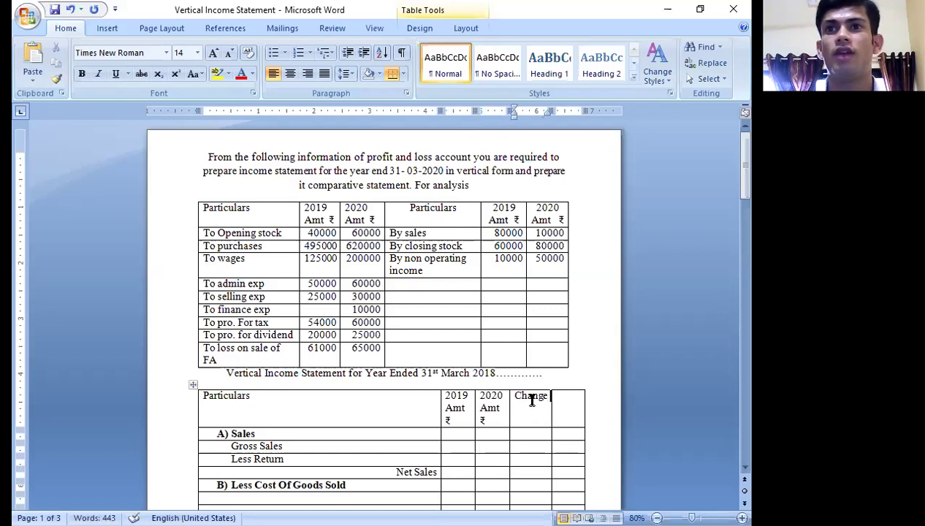
mouse_move(542, 396)
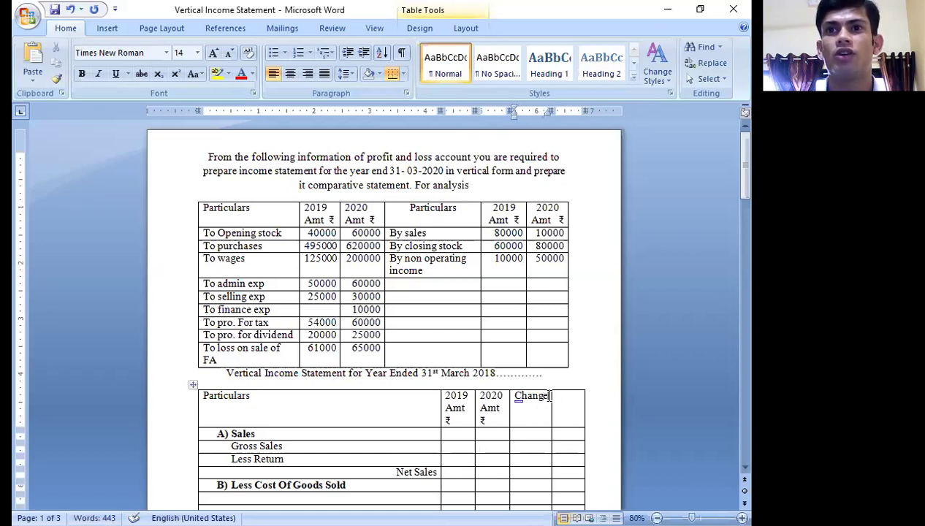
key("Return")
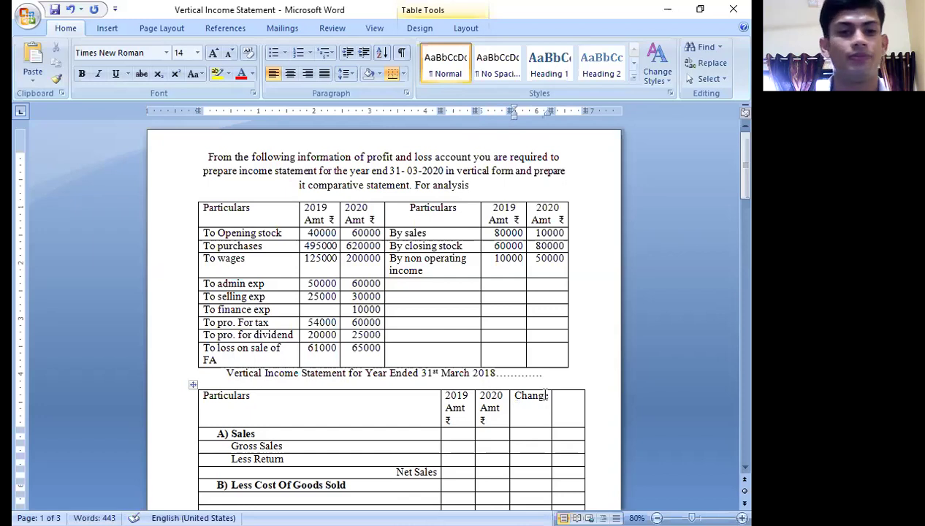
type("cy")
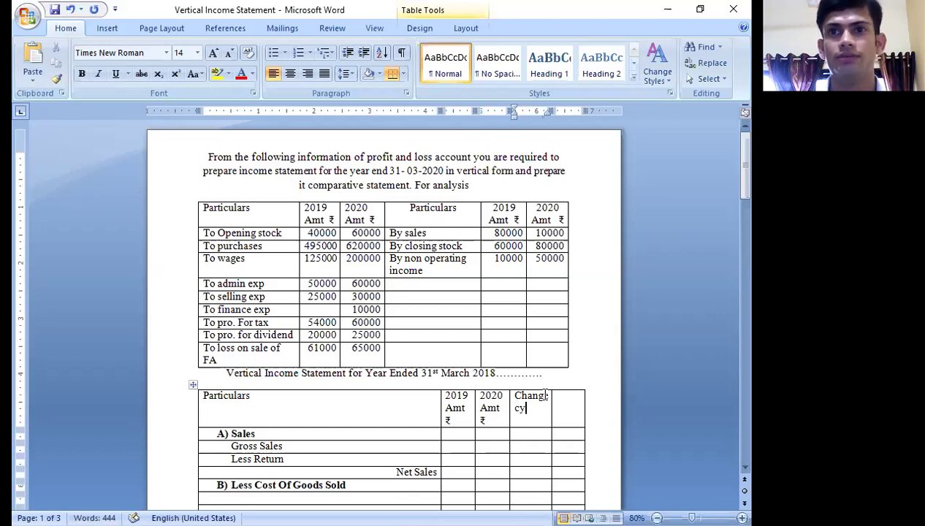
key("BackSpace")
key("BackSpace")
type("Y-BY")
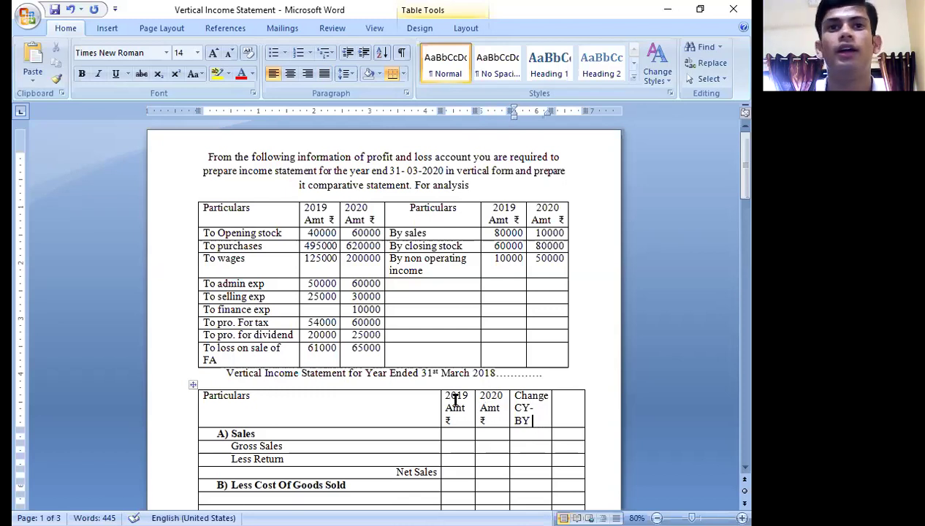
- Enter the heading "% CHANGE" for the last column of the income statement table
scroll(454, 401, "down", 20)
scroll(455, 411, "down", 10)
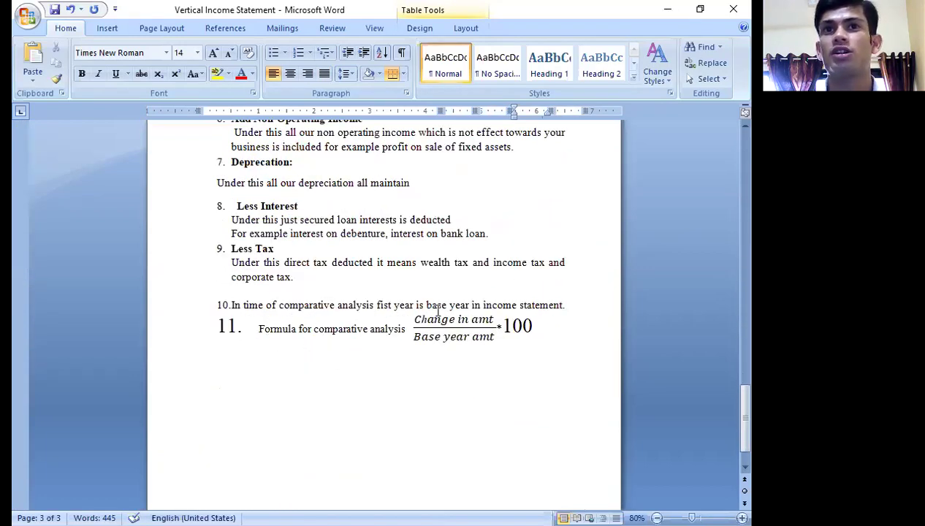
scroll(461, 306, "up", 15)
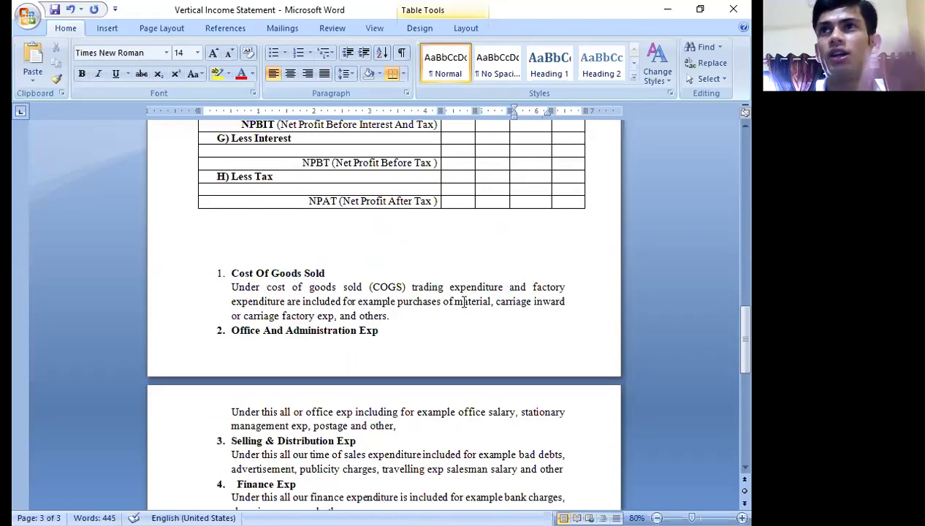
scroll(463, 301, "up", 12)
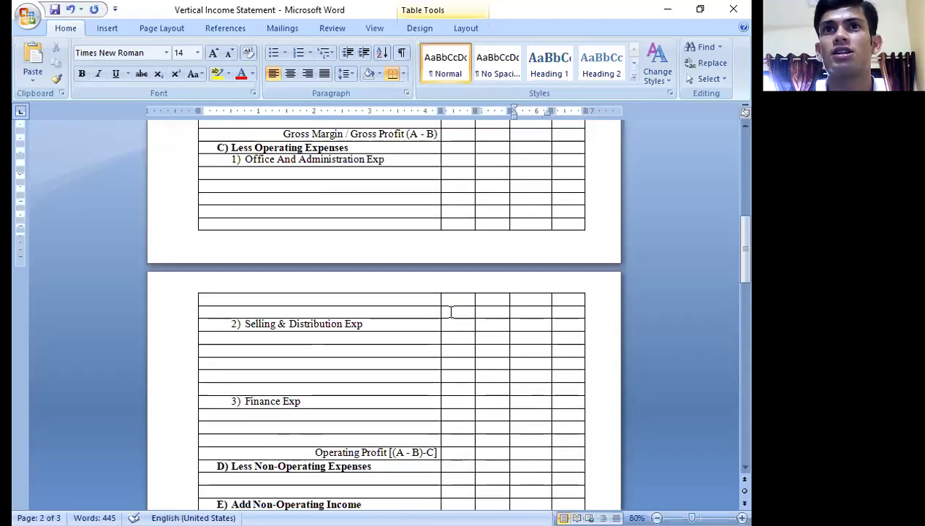
scroll(450, 312, "up", 10)
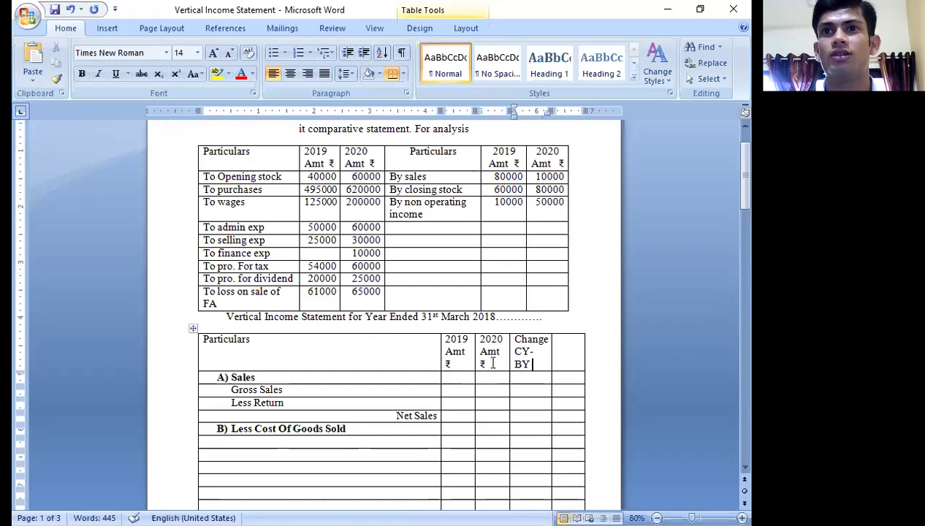
left_click(565, 351)
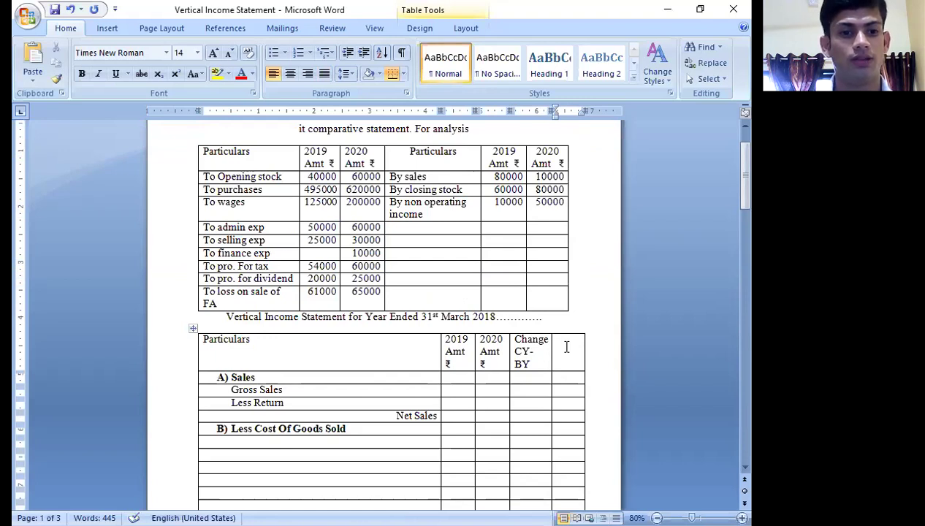
type("%")
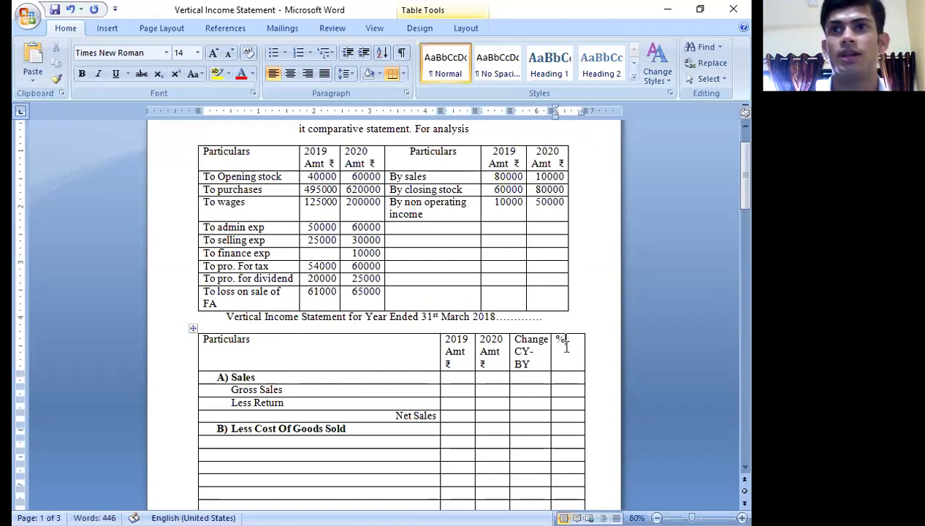
type(" CH")
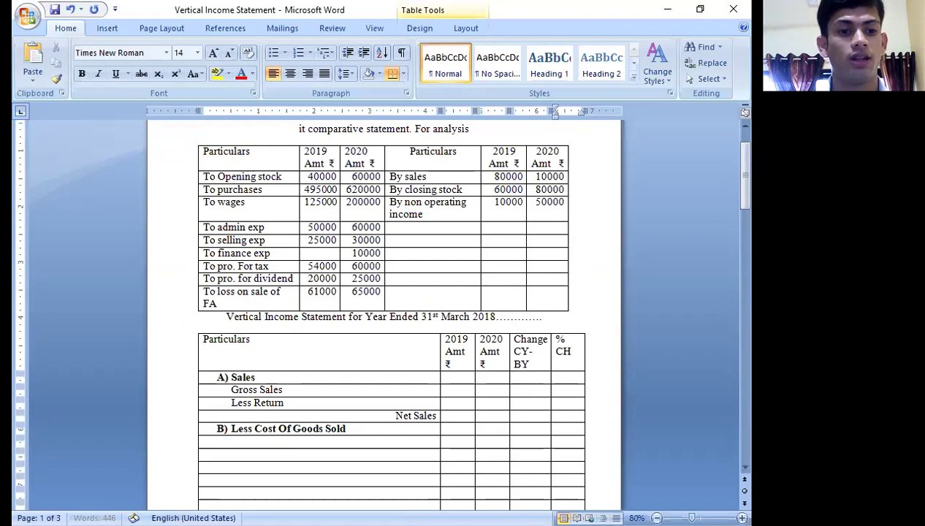
type("ANGE")
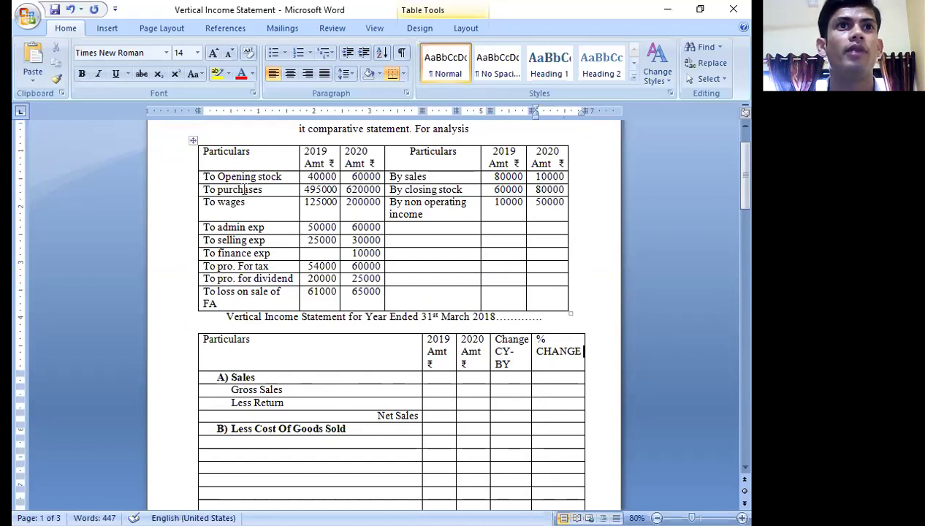
- Mark the opening stock, purchases and wages entries in the profit and loss table as COGS
left_click(285, 176)
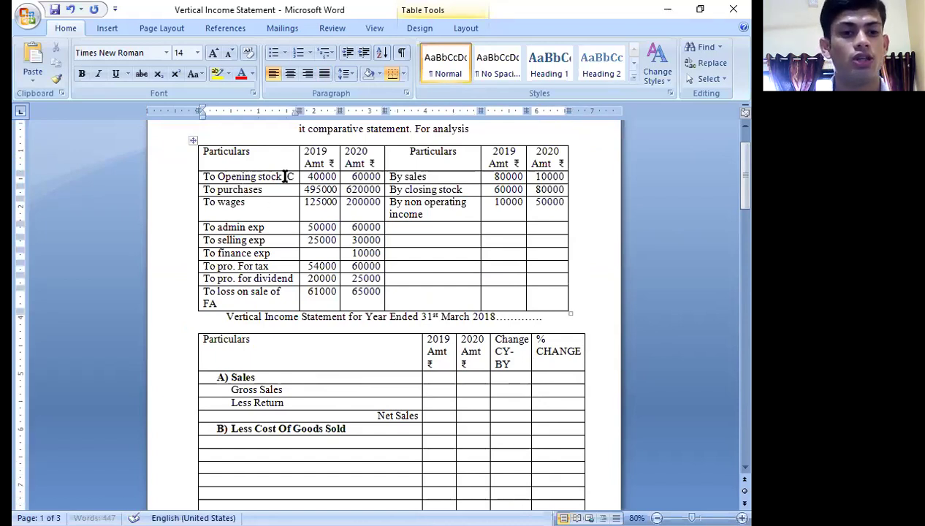
key("Return")
type("COGS")
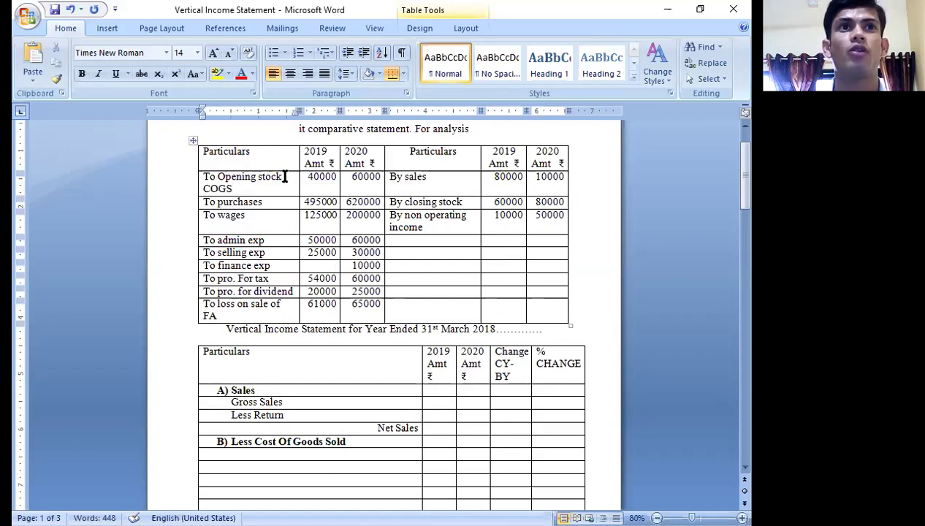
left_click(285, 202)
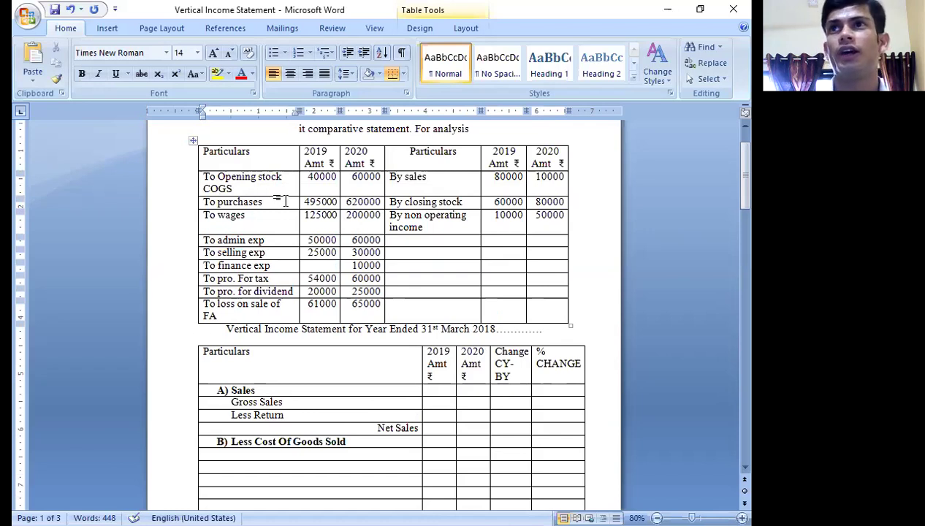
type("COGS")
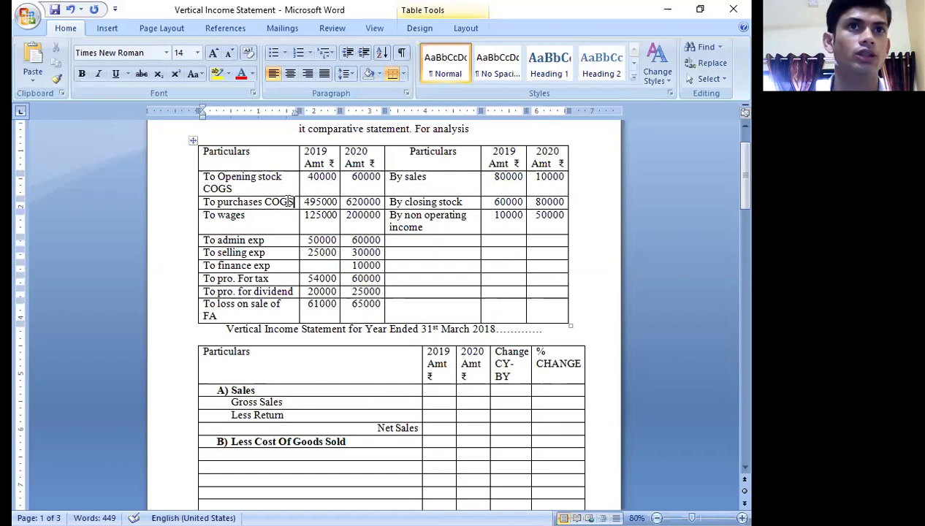
key("Down")
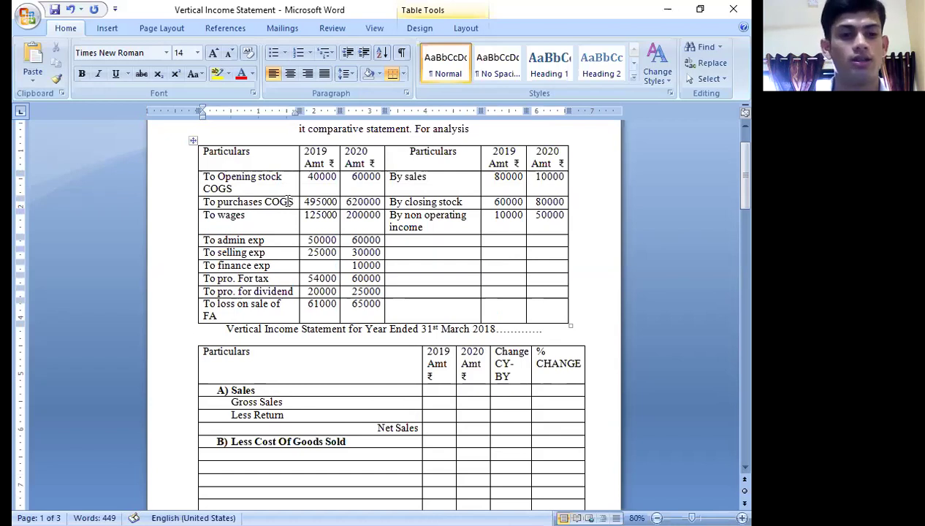
type("COGS")
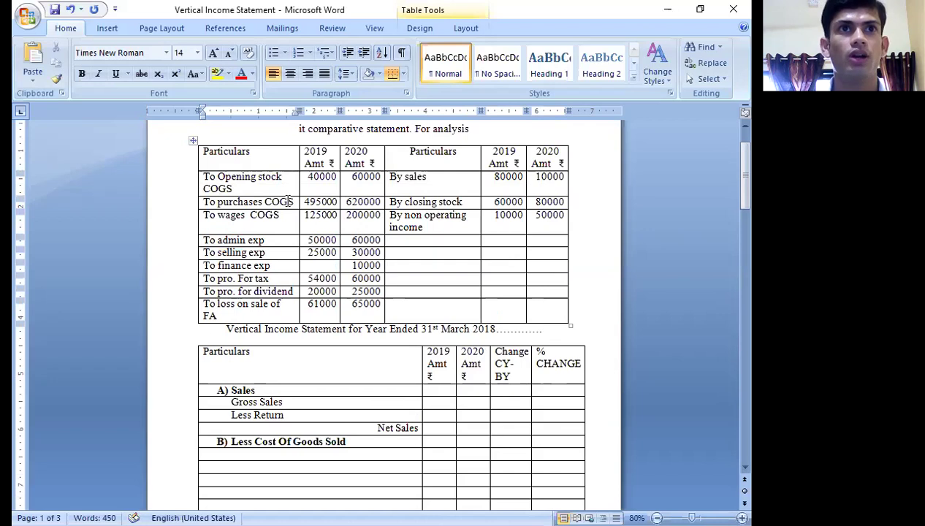
- Mark the admin expense entry as O&A and the selling expense entry as S&D
key("Down")
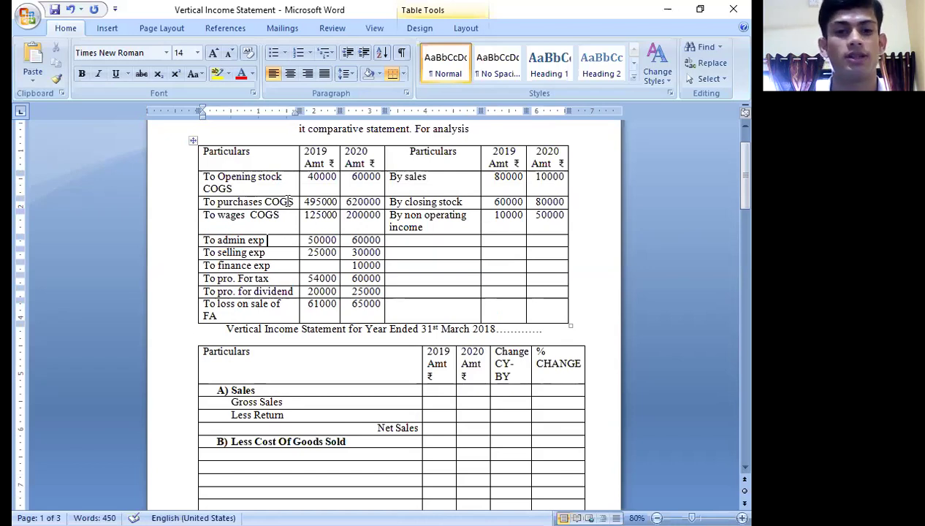
type("O&A")
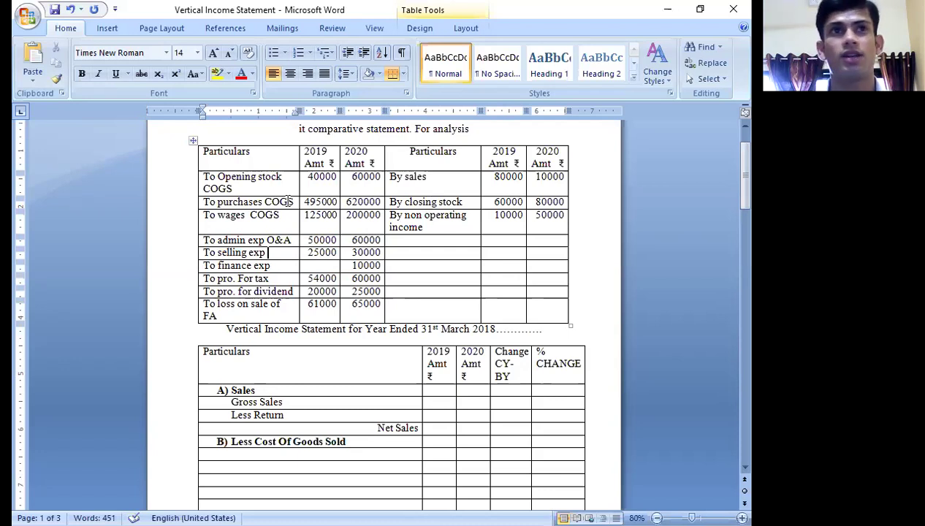
type("S&D")
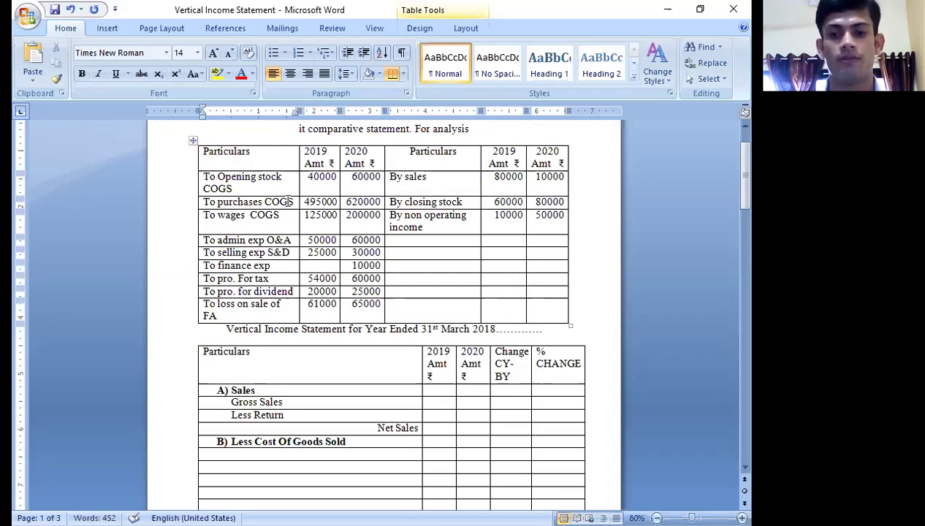
key("Down")
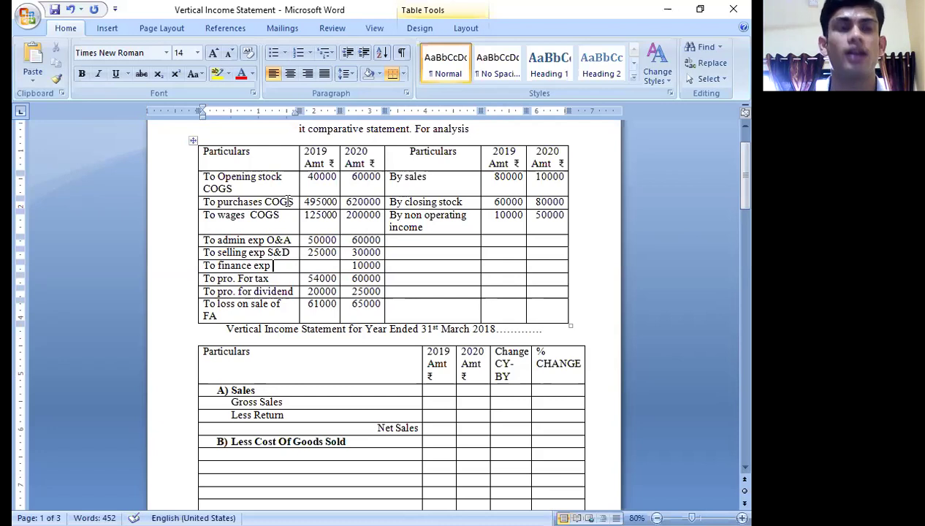
type("S&D")
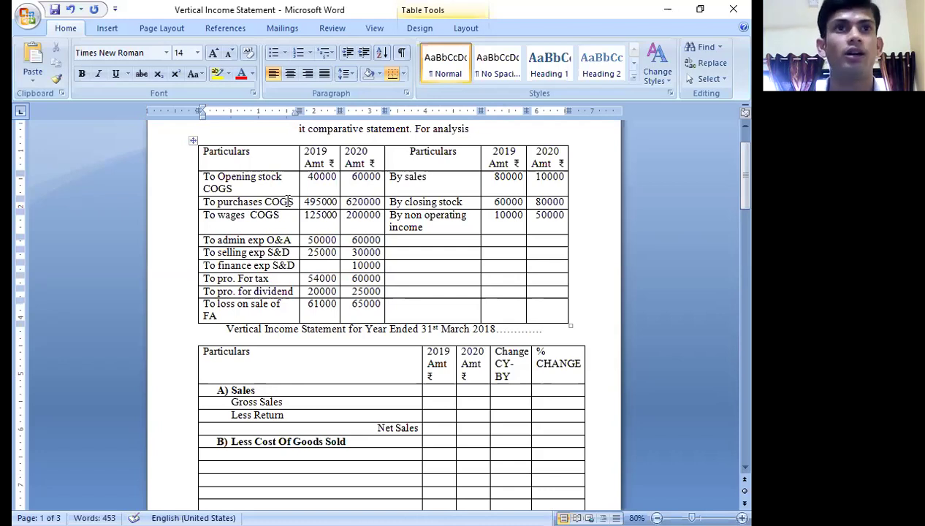
key("BackSpace")
key("BackSpace")
key("BackSpace")
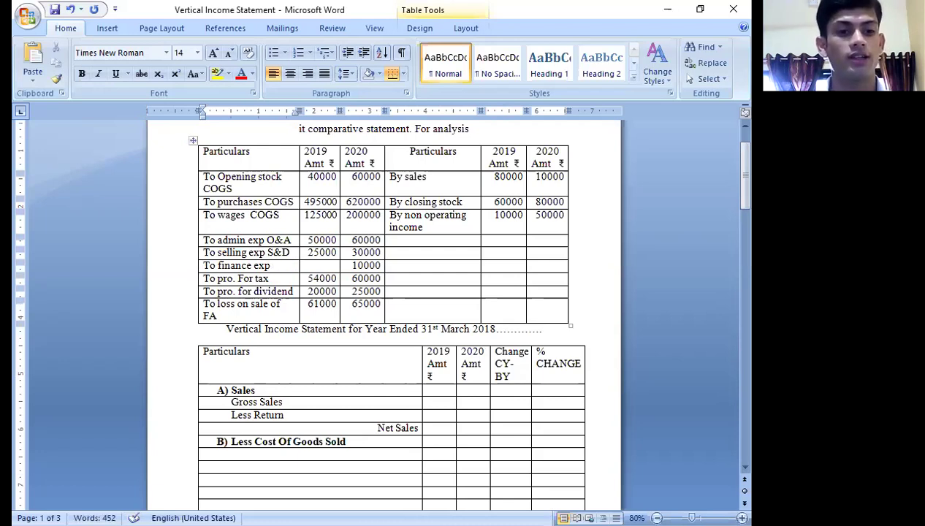
- Mark the finance expense entry as FE and the provision for tax entry as T
type("FE")
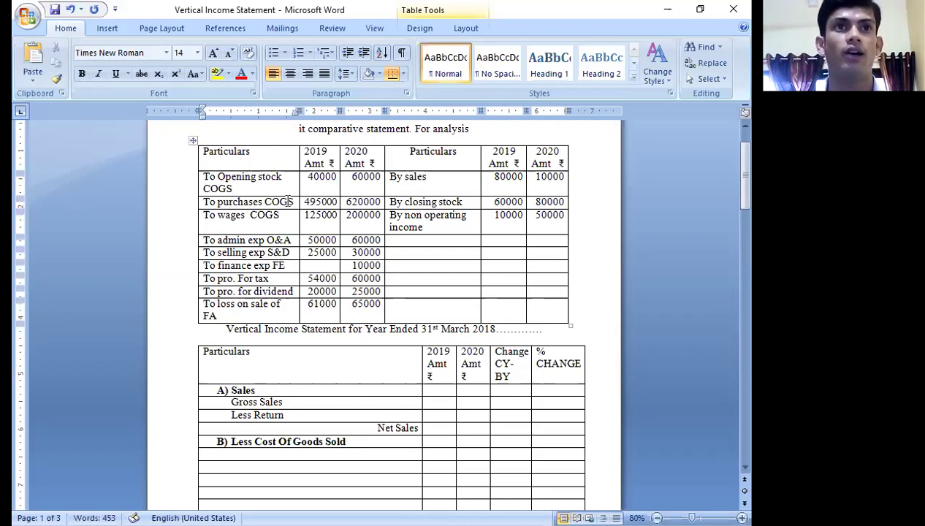
key("Down")
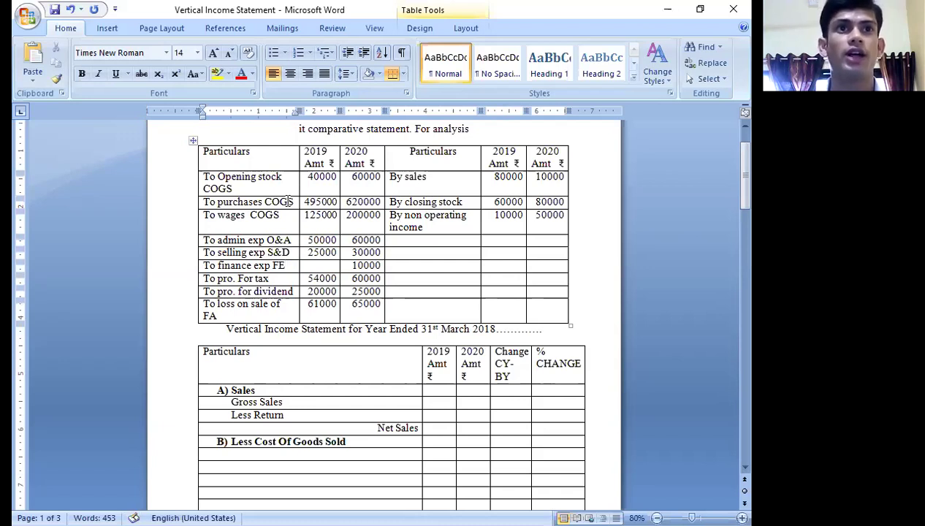
type("T")
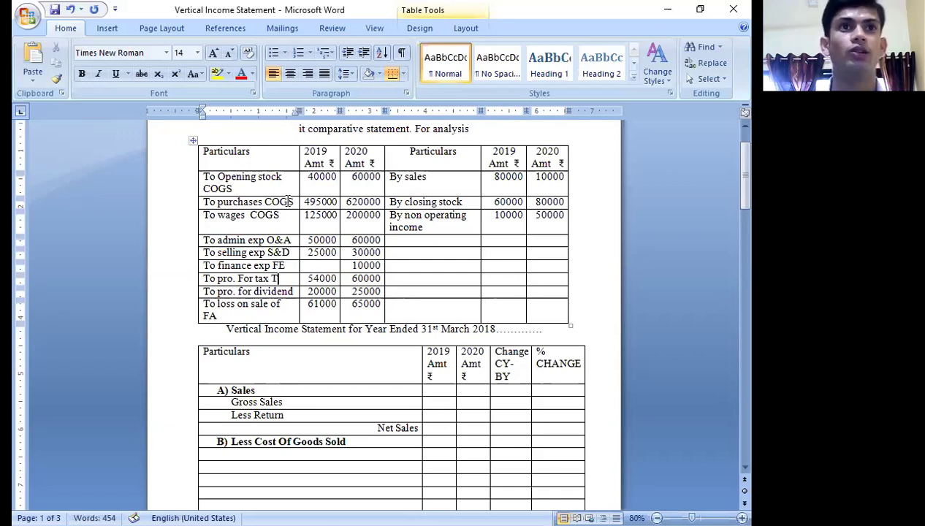
- Mark the provision for dividend and loss on sale of FA entries as NOE
key("Down")
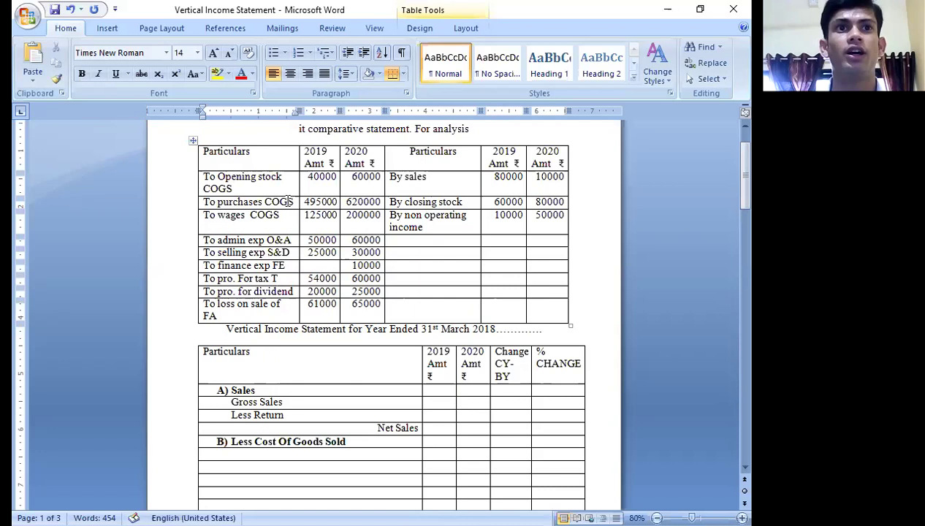
key("Right")
key("Right")
key("Right")
key("Right")
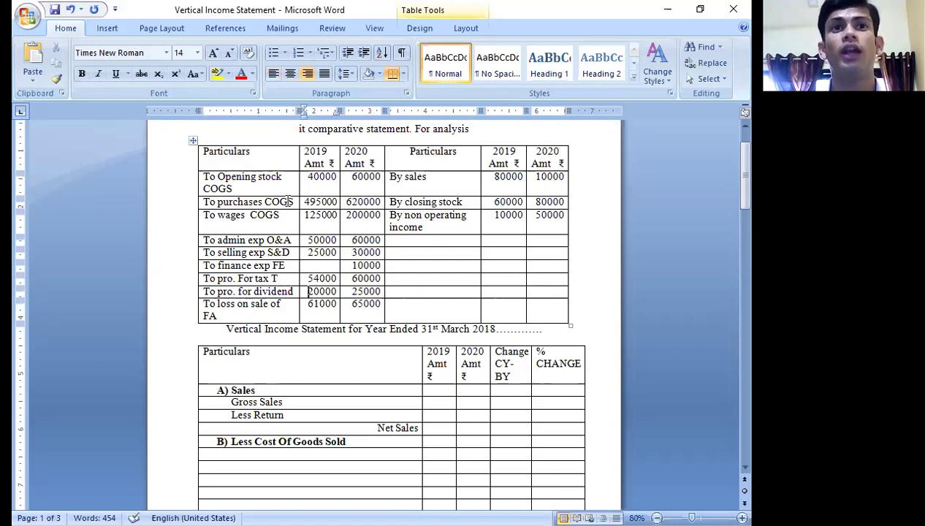
key("Left")
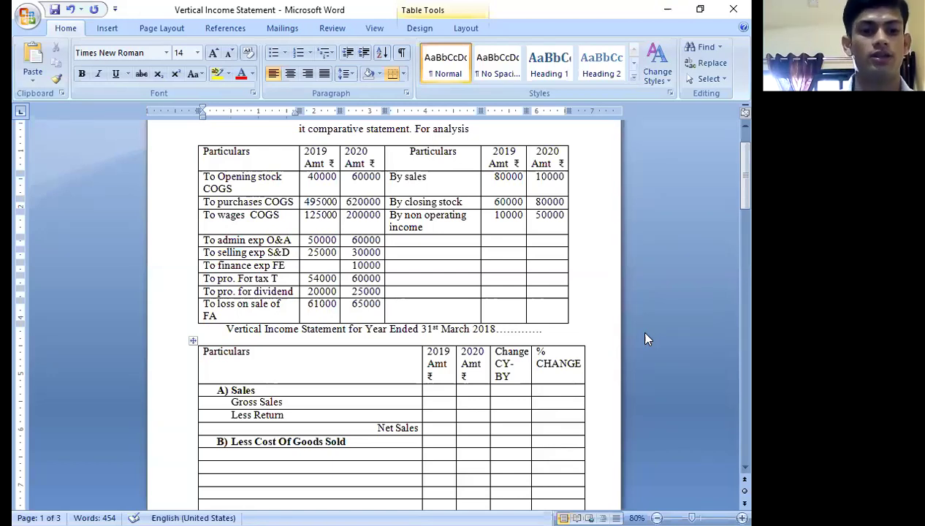
type("NOE")
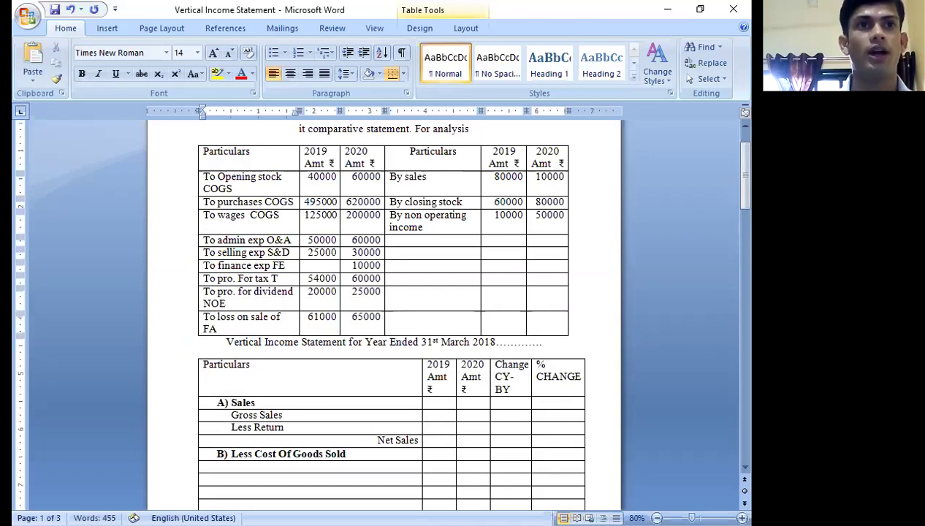
left_click(281, 323)
type("NOE")
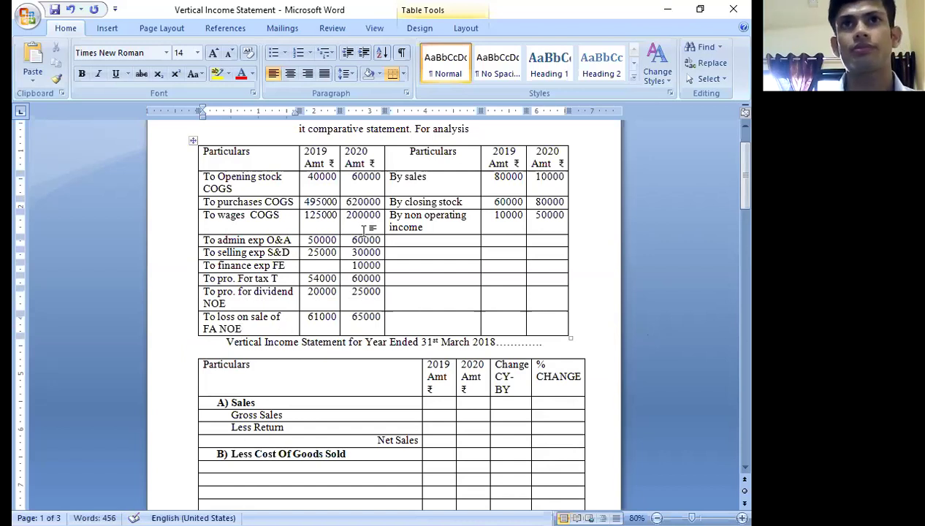
- Mark the sales entry as S, the closing stock entry as COGS and the non operating income entry as NOI
left_click(463, 180)
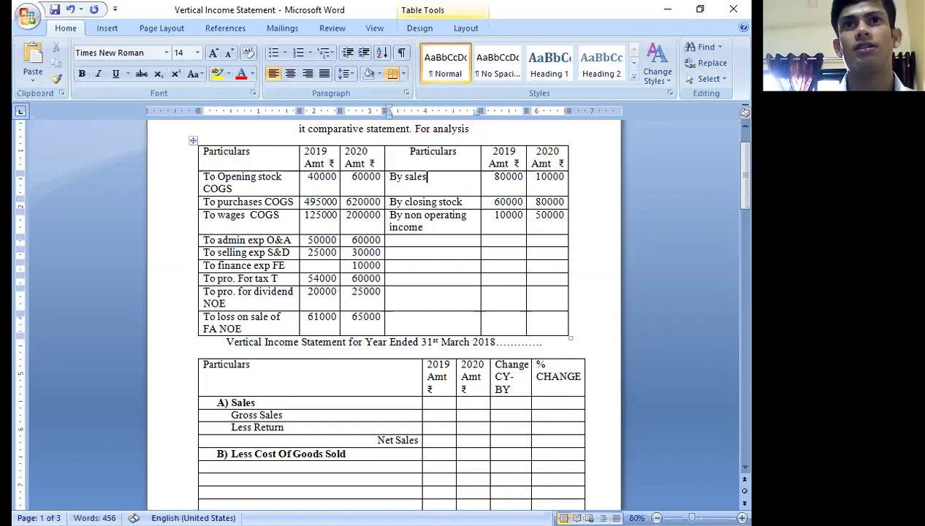
type("S")
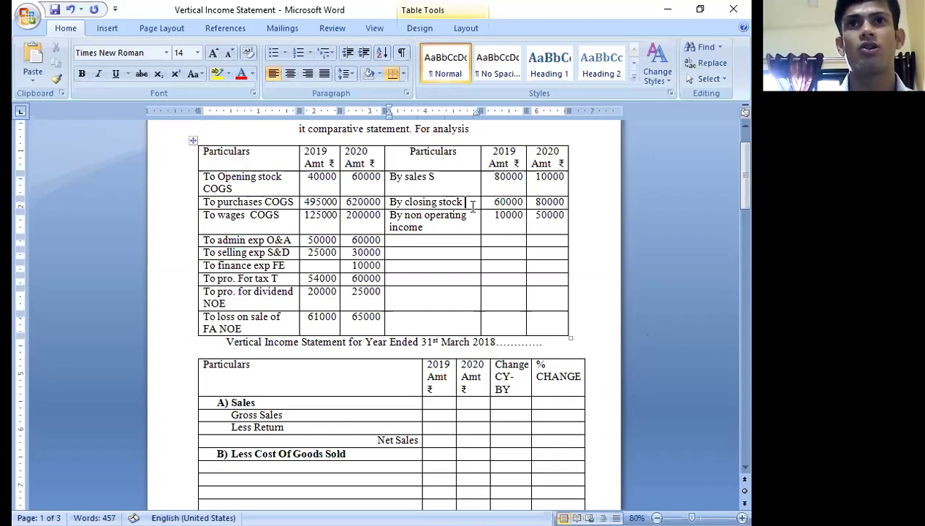
left_click(471, 205)
type("COGS")
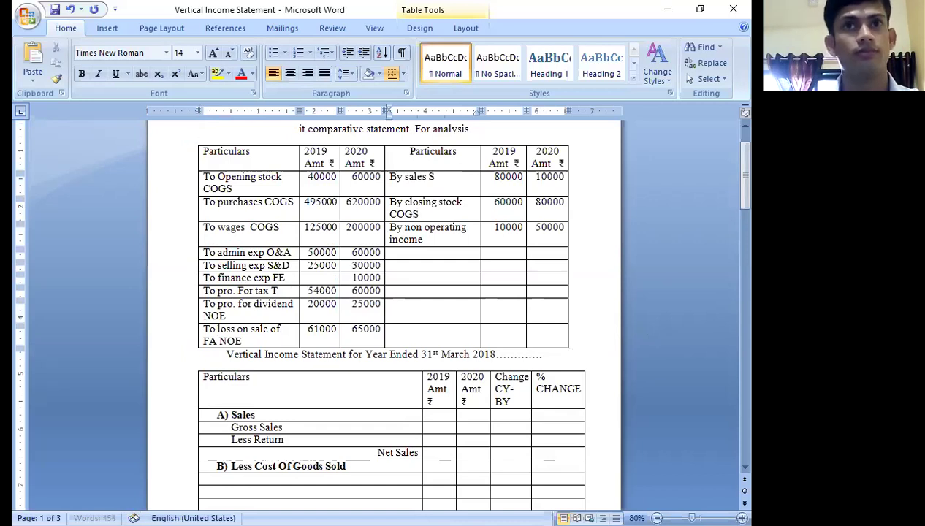
left_click(450, 239)
type("NOI")
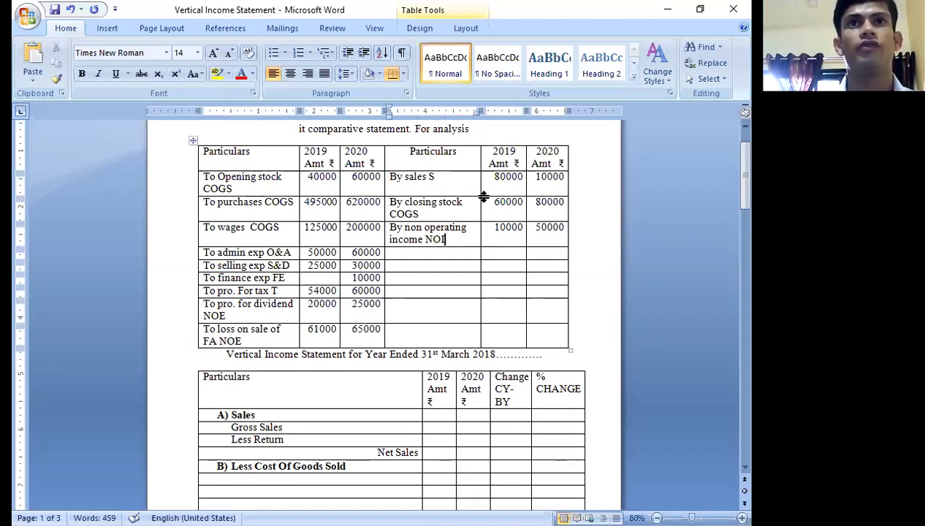
- Copy the "Opening stock" label from the profit and loss table into the first row under Less Cost Of Goods Sold
left_click_drag(309, 176, 334, 178)
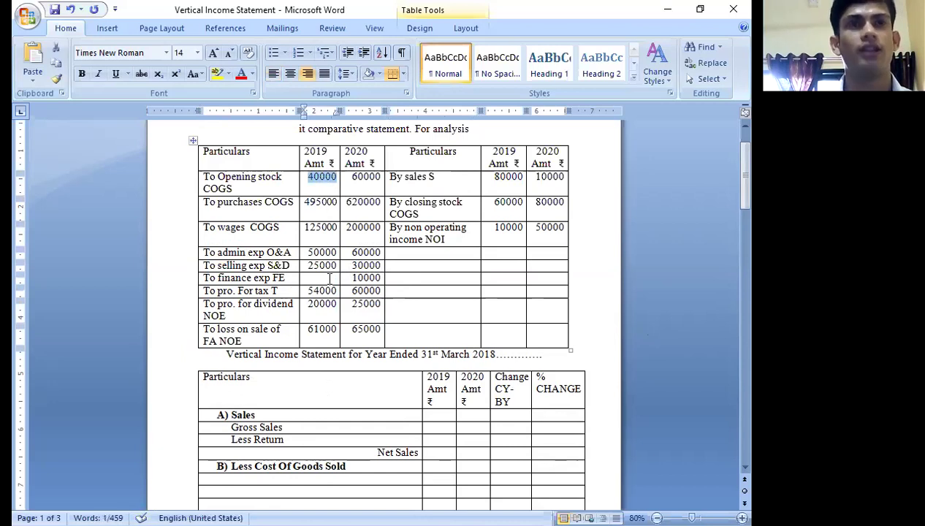
left_click(233, 184)
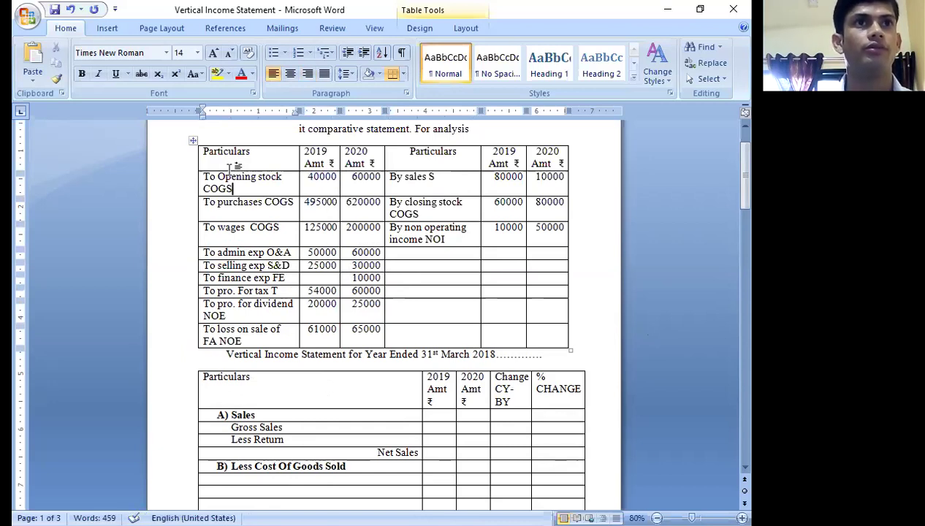
left_click_drag(219, 176, 282, 180)
key("ctrl+c")
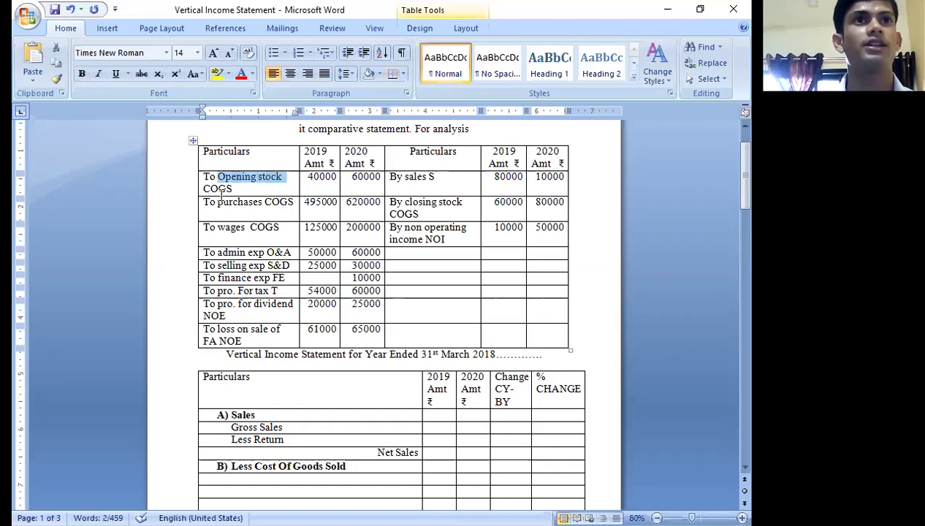
scroll(306, 297, "down", 5)
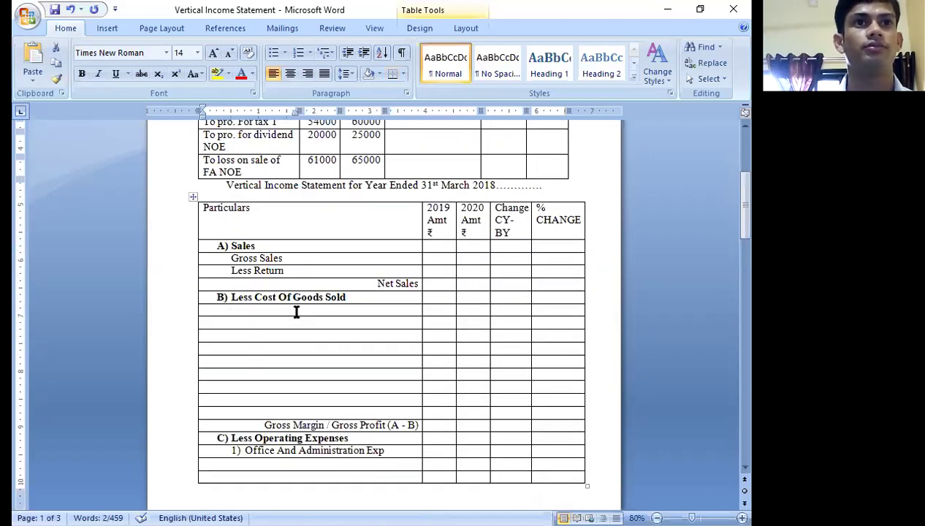
left_click(296, 312)
key("ctrl+v")
- Enter the 2019 opening stock amount of 40000 from the profit and loss table in the income statement
scroll(301, 289, "up", 3)
scroll(301, 290, "up", 3)
left_click_drag(307, 205, 334, 205)
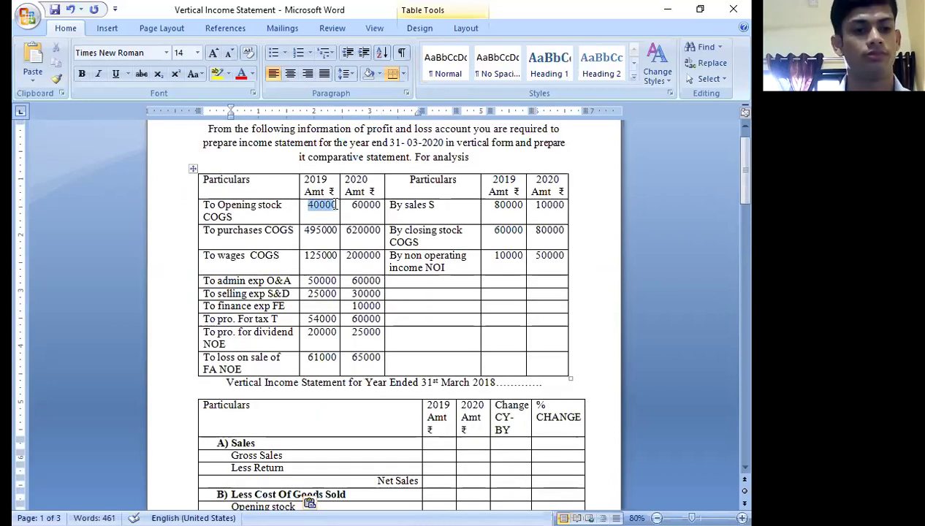
scroll(372, 380, "down", 8)
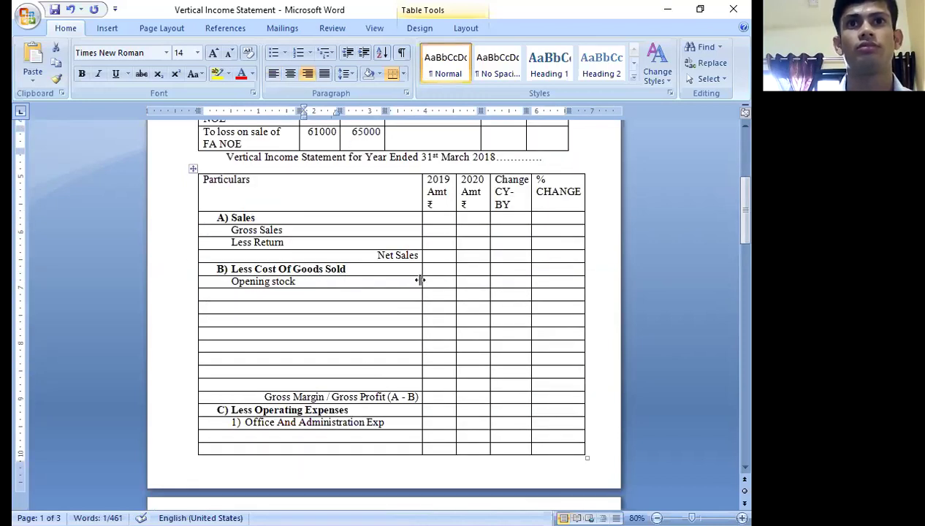
left_click(430, 282)
type("40000")
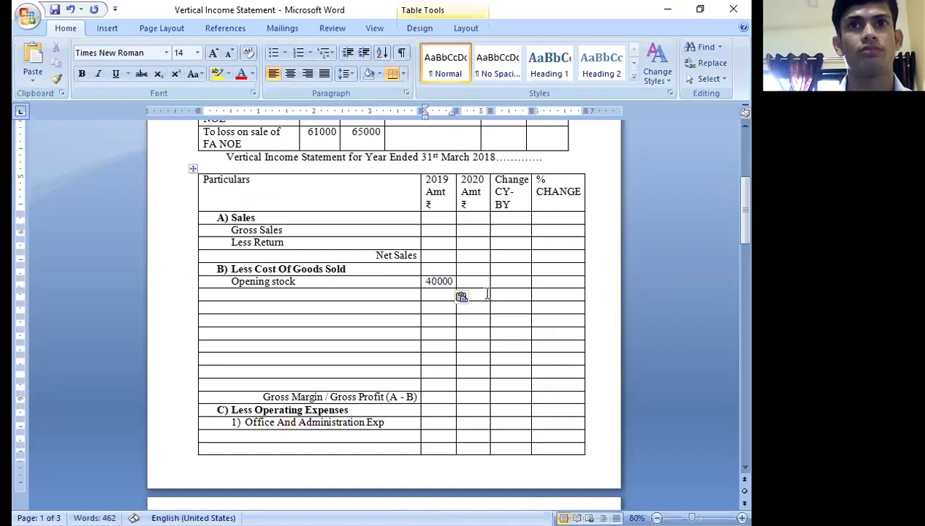
- Copy the 2020 opening stock amount of 60000 into the 2020 column of the income statement's opening stock row
scroll(463, 293, "up", 9)
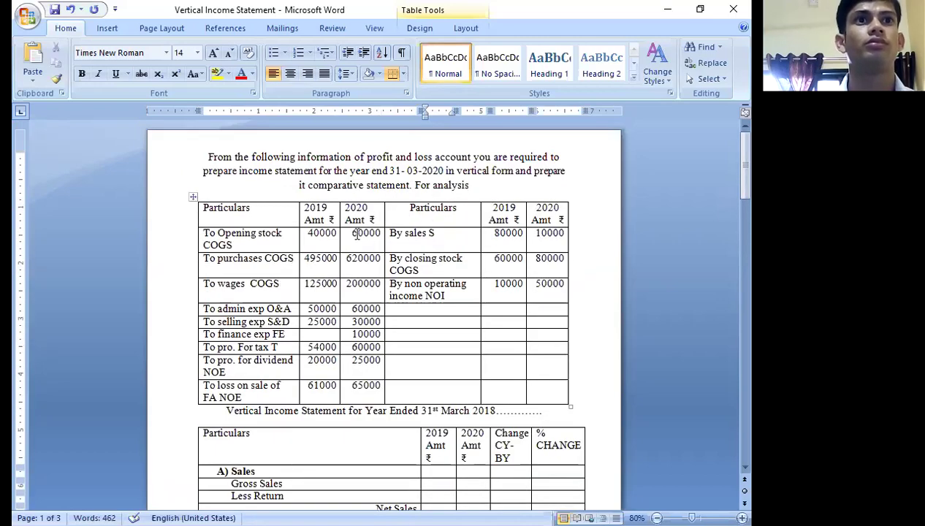
key("Delete")
left_click_drag(352, 232, 381, 233)
key("ctrl+c")
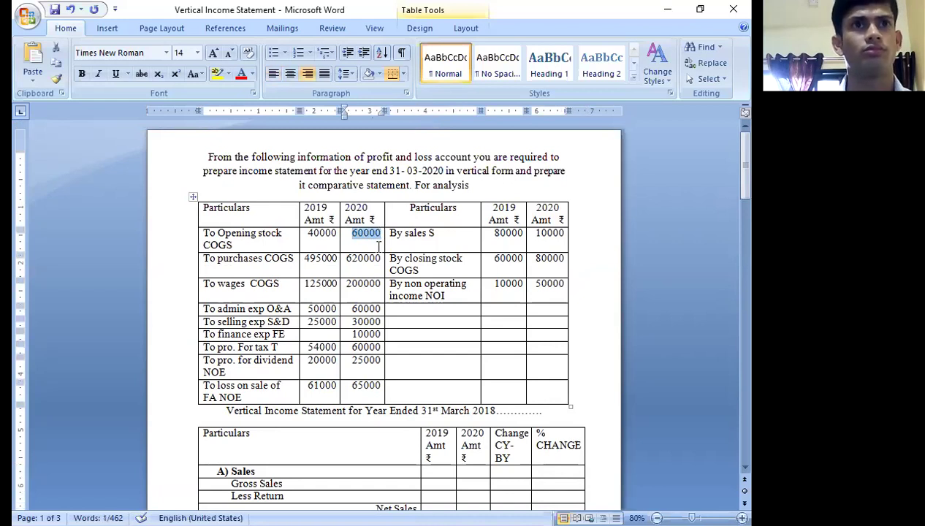
scroll(367, 300, "down", 5)
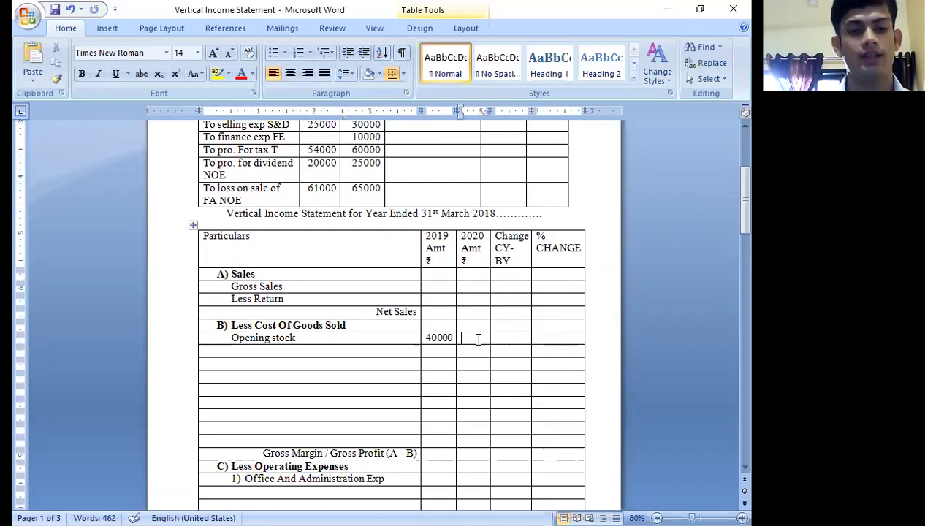
key("ctrl+v")
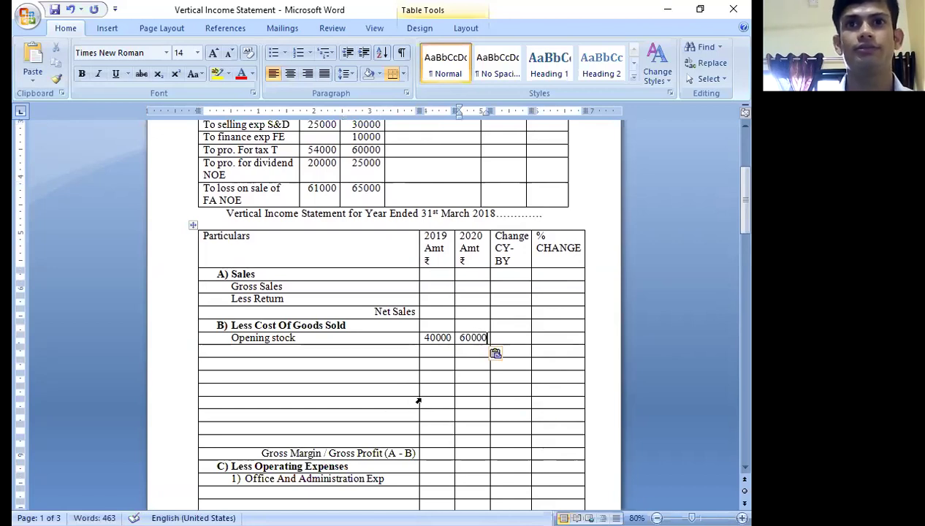
- Copy the "purchases" label from the profit and loss table into the row below Opening stock in the income statement
scroll(292, 351, "up", 5)
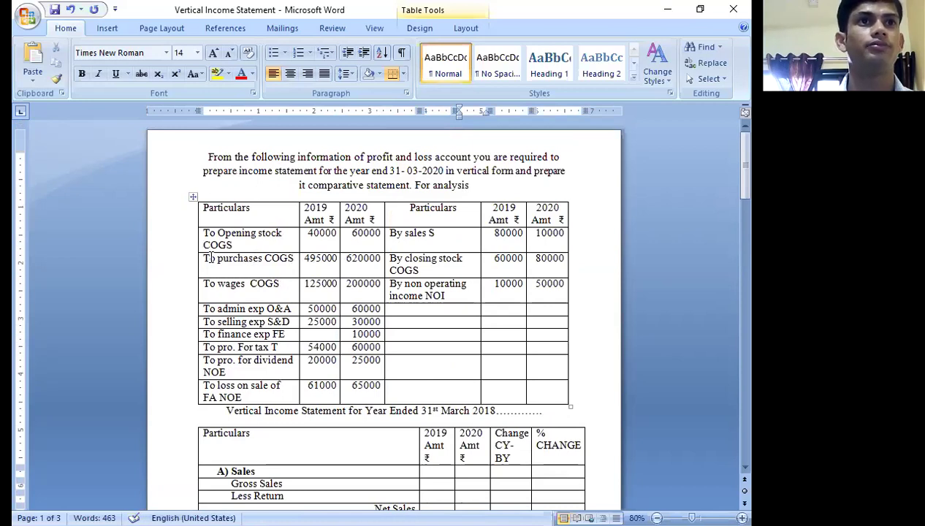
left_click_drag(218, 258, 270, 263)
key("ctrl+c")
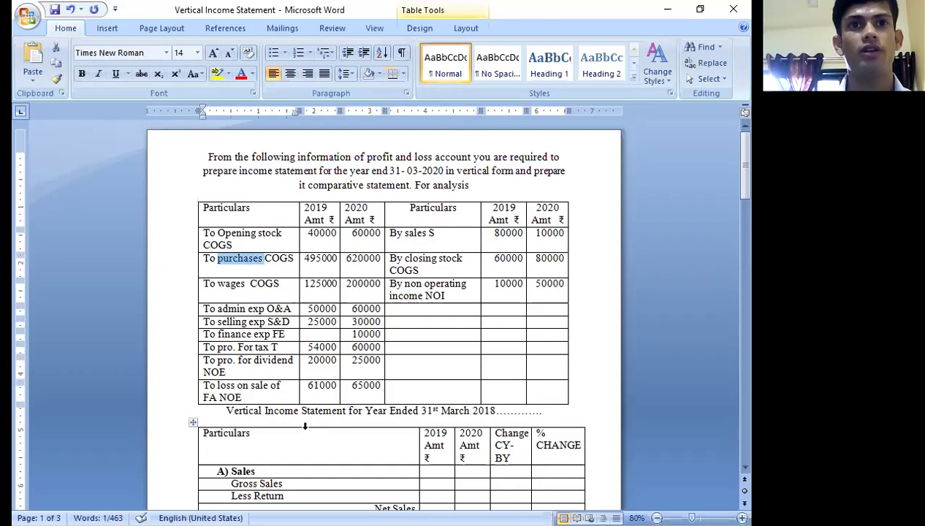
left_click_drag(303, 411, 336, 411)
scroll(366, 416, "down", 5)
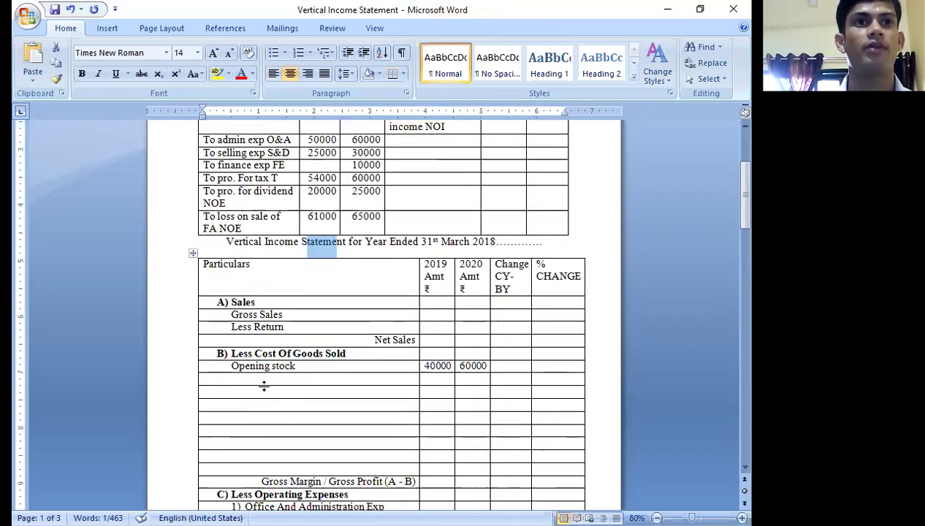
left_click(263, 380)
key("ctrl+v")
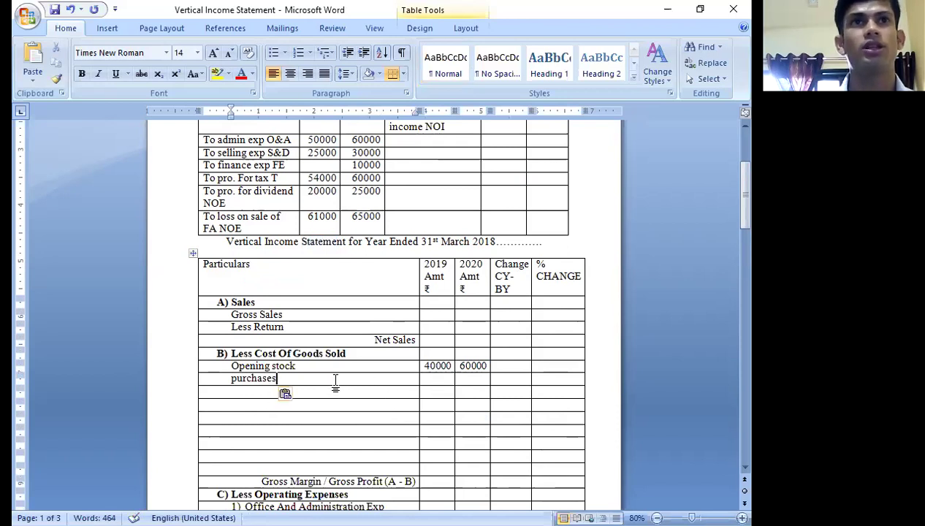
- Copy the 2019 purchases amount of 495000 into the 2019 column of the income statement's purchases row
scroll(338, 380, "up", 4)
left_click_drag(305, 230, 336, 235)
key("ctrl+c")
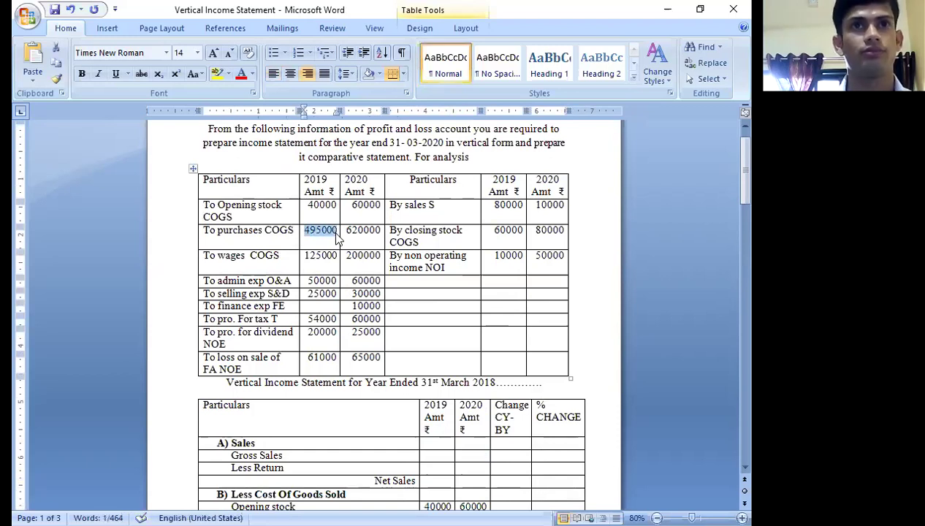
scroll(392, 406, "down", 6)
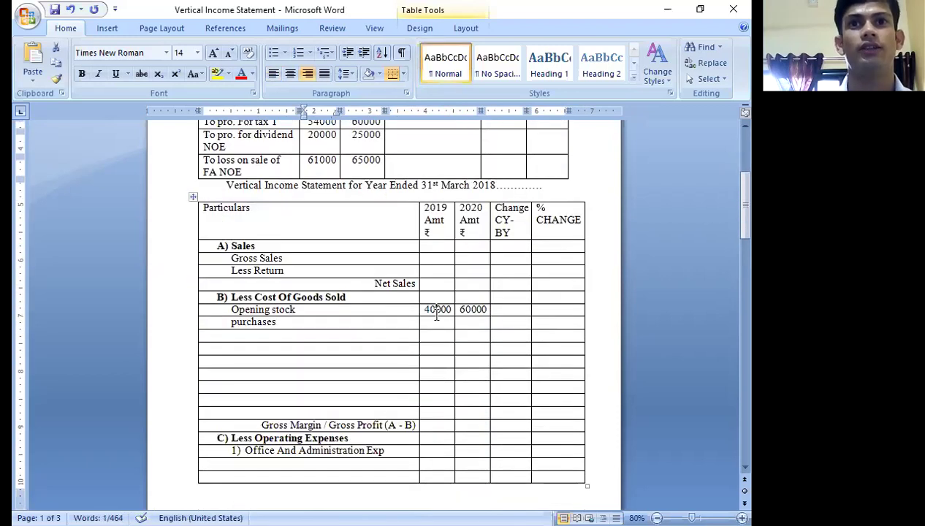
left_click(433, 321)
key("ctrl+v")
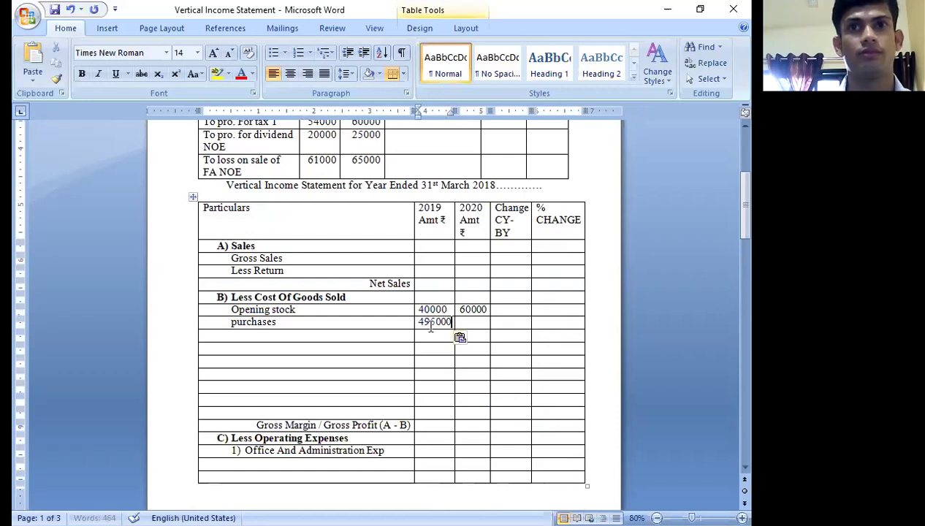
- Copy the 2020 purchases amount of 620000 into the 2020 column of the income statement's purchases row
scroll(402, 312, "up", 3)
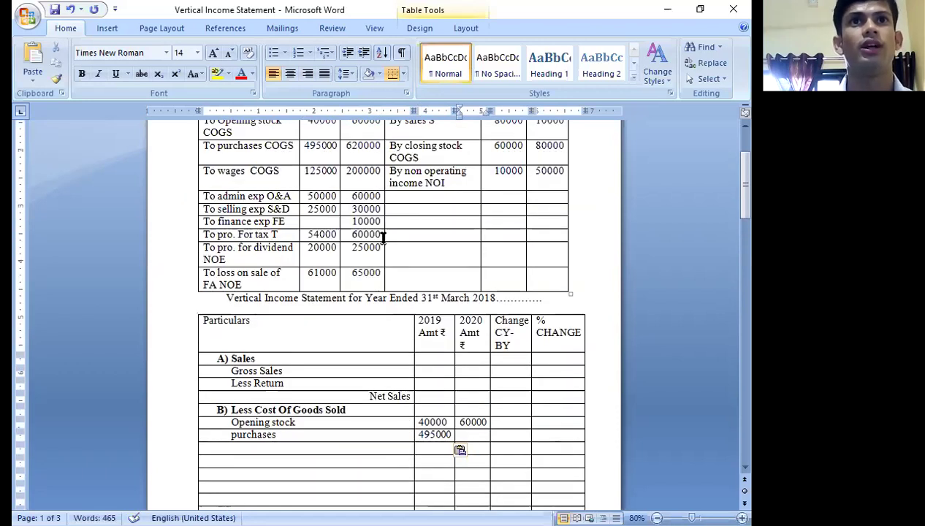
left_click_drag(353, 148, 382, 148)
key("ctrl+c")
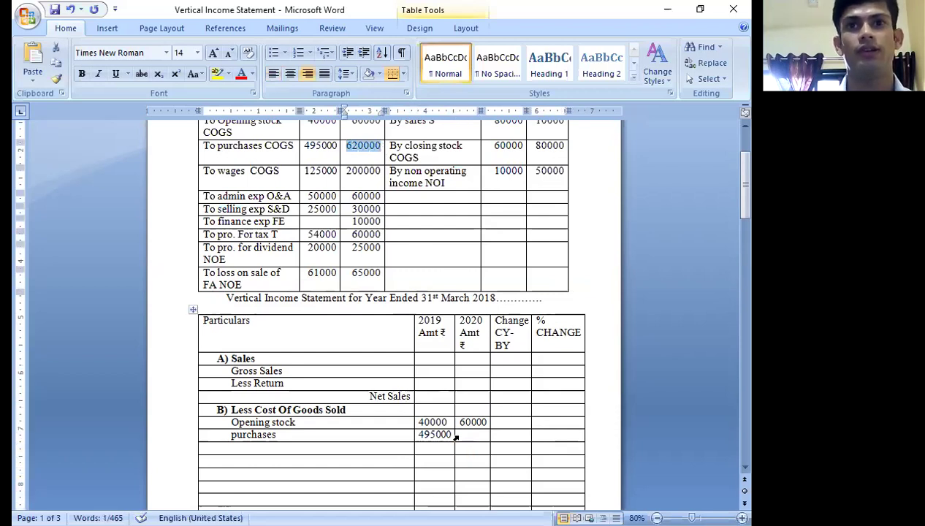
left_click(462, 436)
key("ctrl+v")
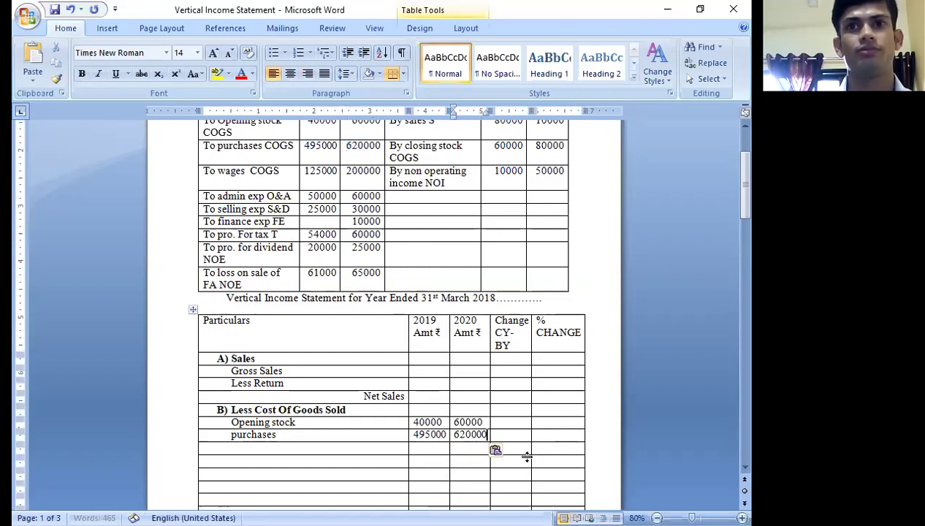
- Copy the "wages" label from the profit and loss table into the row below purchases in the income statement
scroll(286, 351, "up", 3)
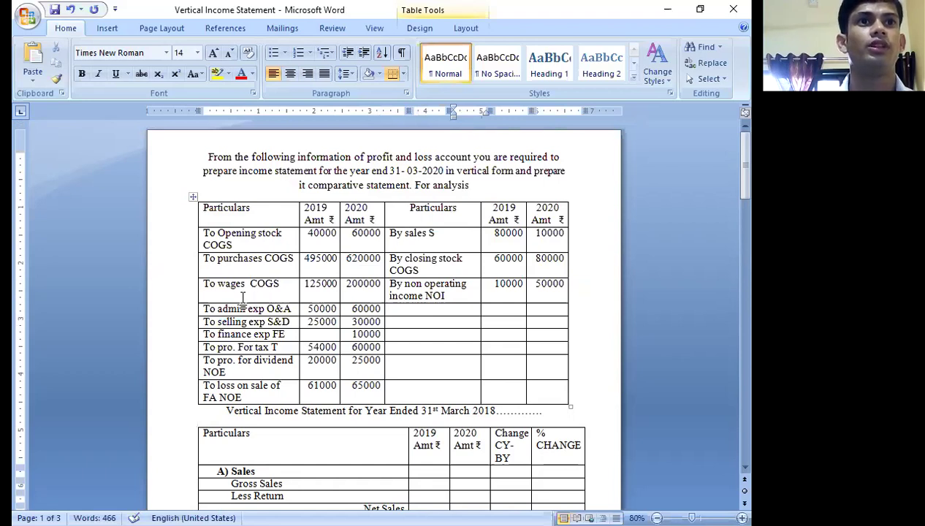
left_click_drag(218, 284, 246, 283)
key("ctrl+c")
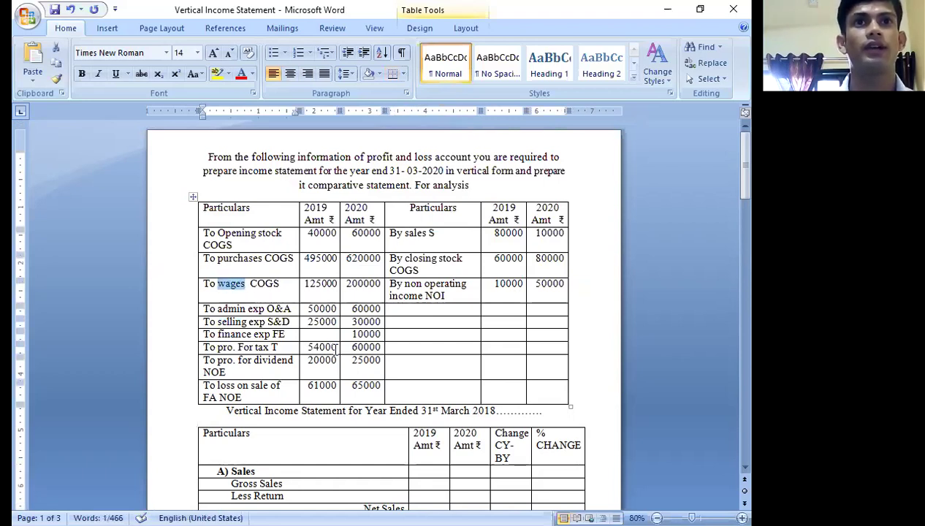
scroll(365, 352, "down", 5)
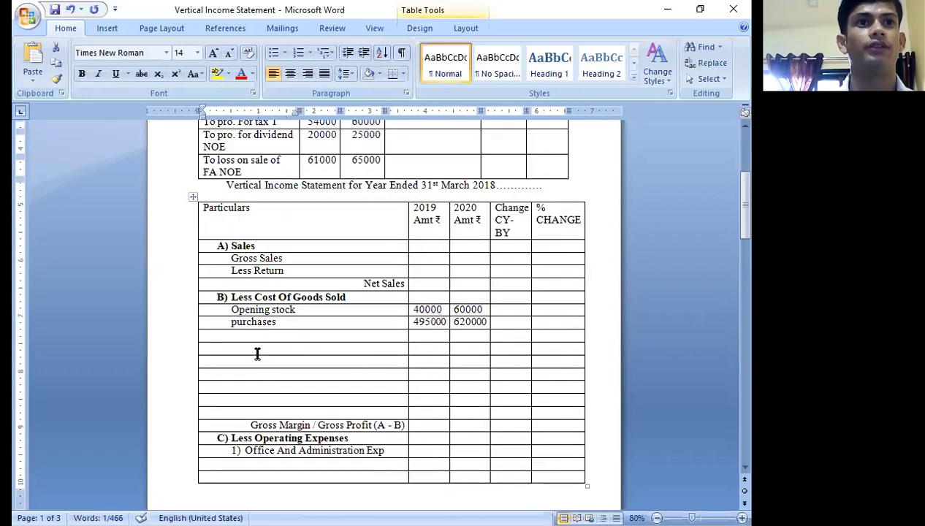
left_click(261, 335)
key("ctrl+v")
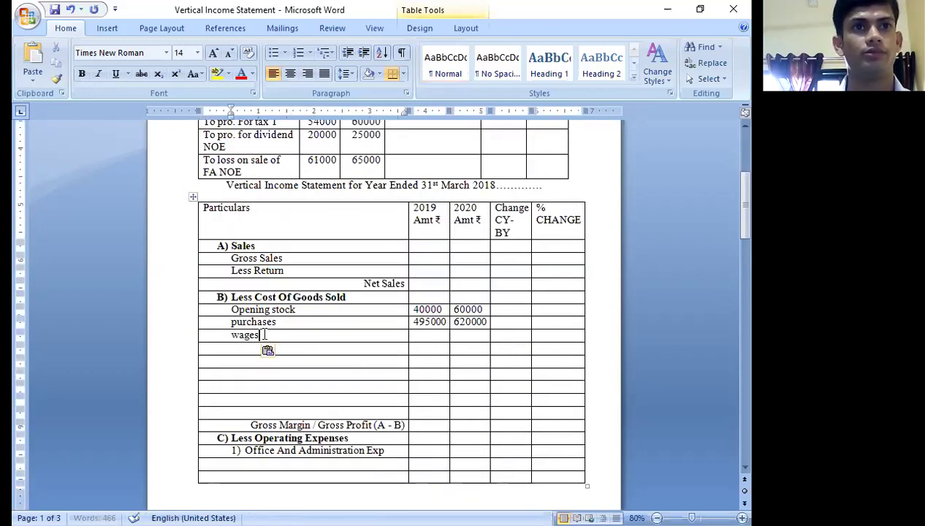
- Copy the 2019 wages amount of 125000 into the 2019 column of the income statement's wages row
scroll(344, 309, "up", 3)
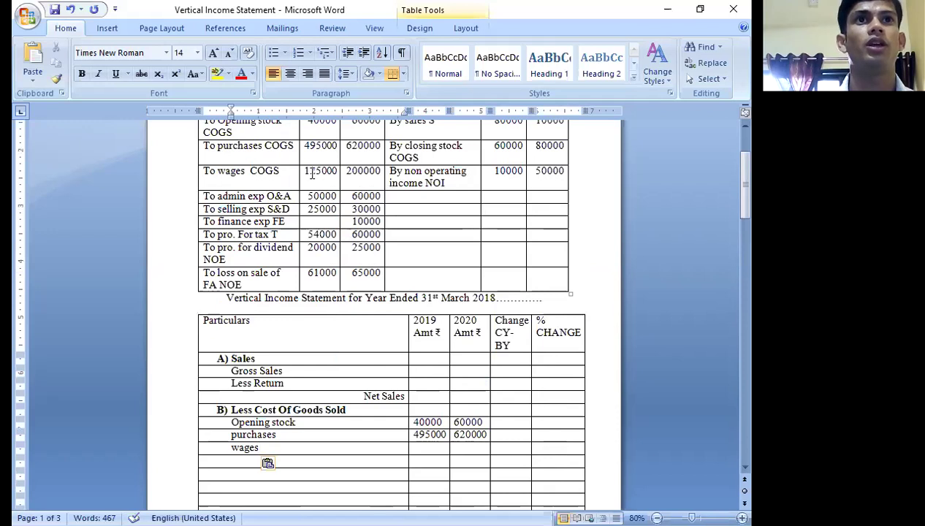
left_click_drag(304, 171, 338, 174)
key("ctrl+c")
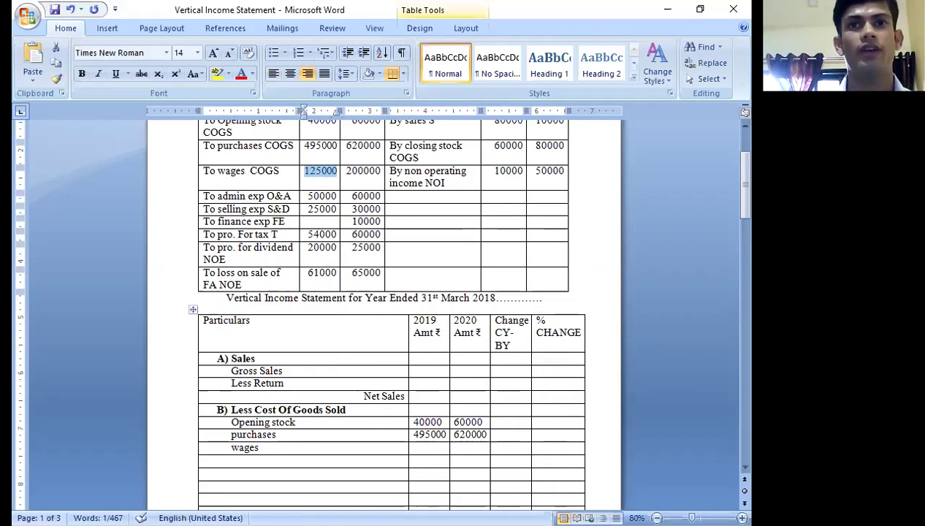
left_click(420, 448)
key("ctrl+v")
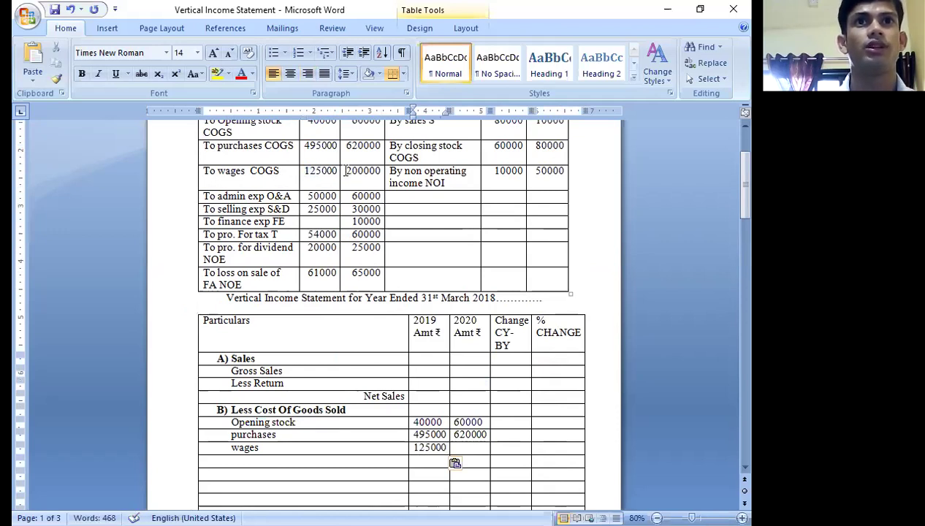
- Copy the 2020 wages amount of 200000 into the 2020 column of the income statement's wages row
left_click_drag(345, 171, 380, 177)
key("ctrl+c")
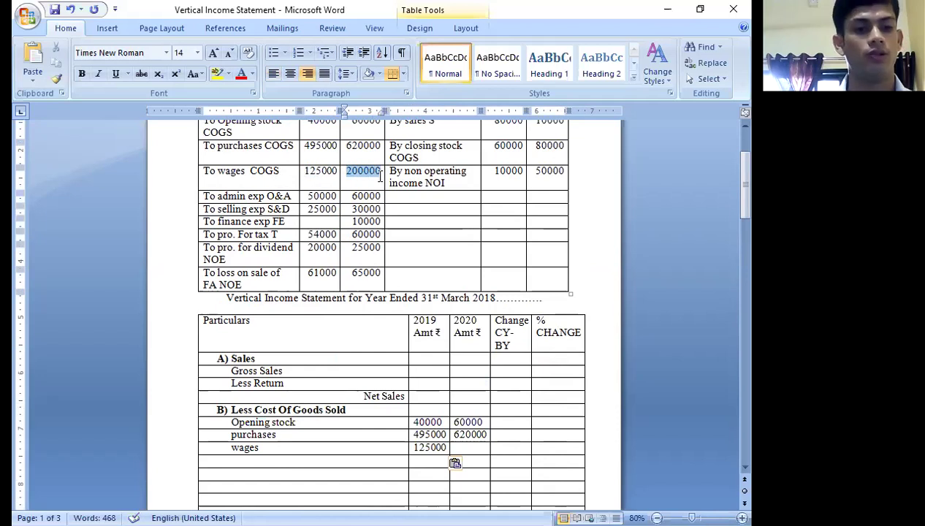
left_click(459, 449)
key("ctrl+v")
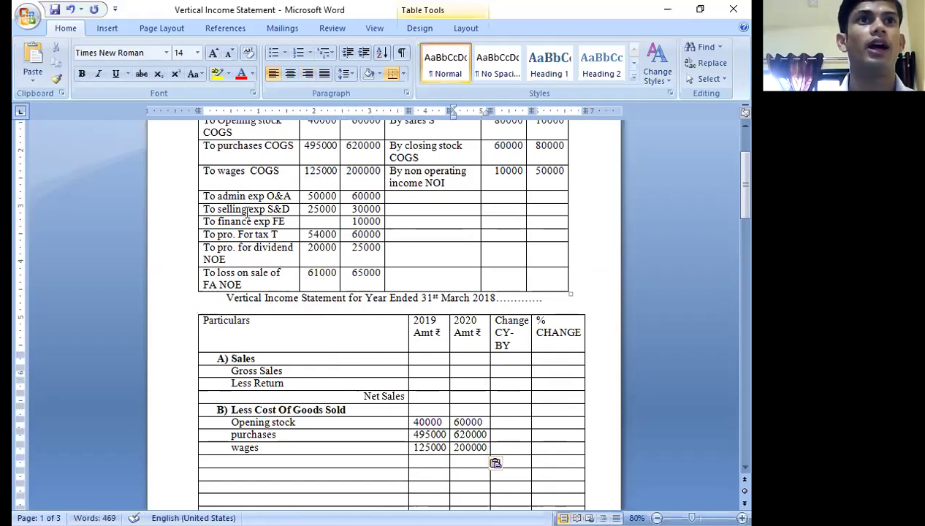
- Copy the "admin exp" label from the profit and loss table into the first row under Office And Administration Exp
left_click_drag(218, 196, 265, 196)
key("ctrl+c")
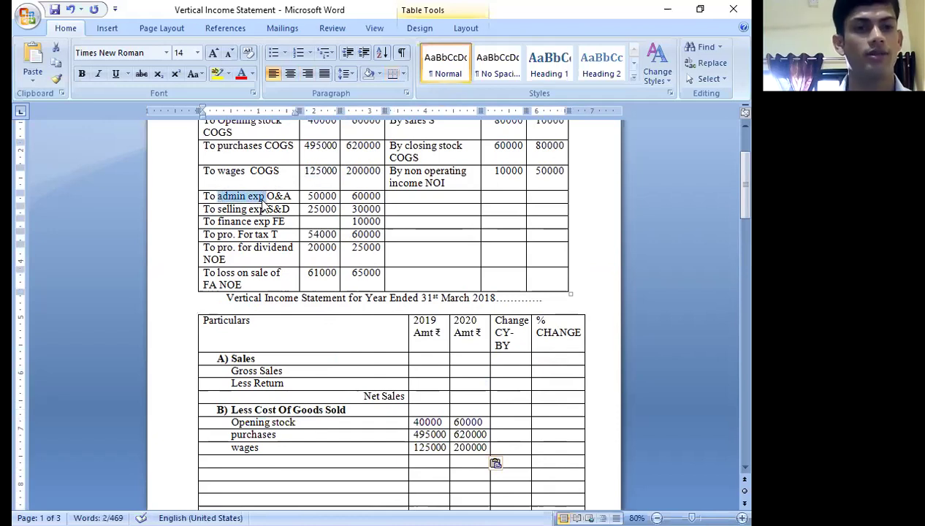
scroll(351, 413, "down", 4)
scroll(345, 427, "down", 1)
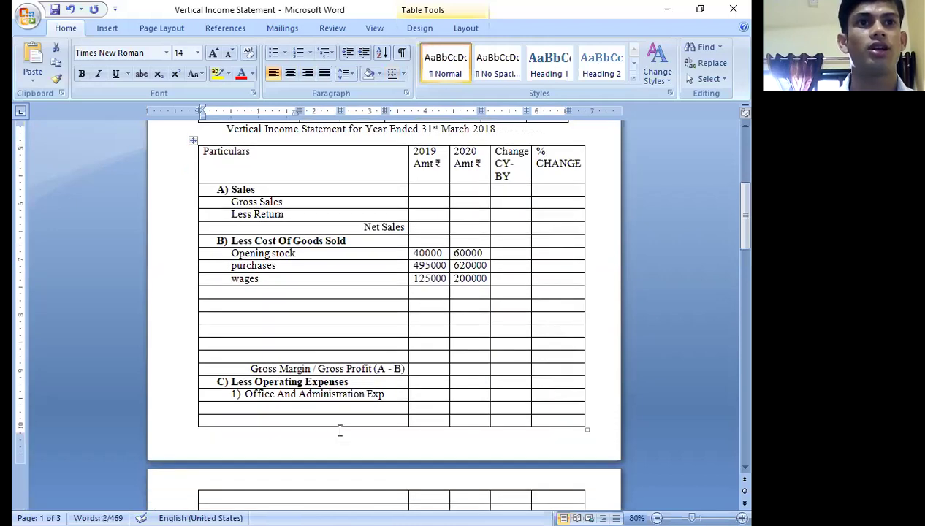
left_click(311, 409)
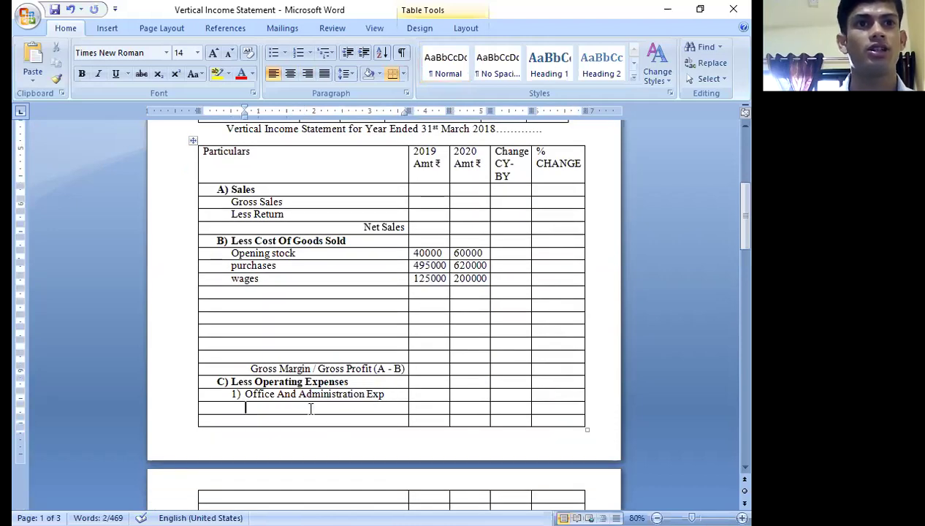
key("ctrl+v")
- Copy the 2019 admin expense amount of 50000 into the 2019 column of the income statement's admin exp row
scroll(315, 399, "up", 6)
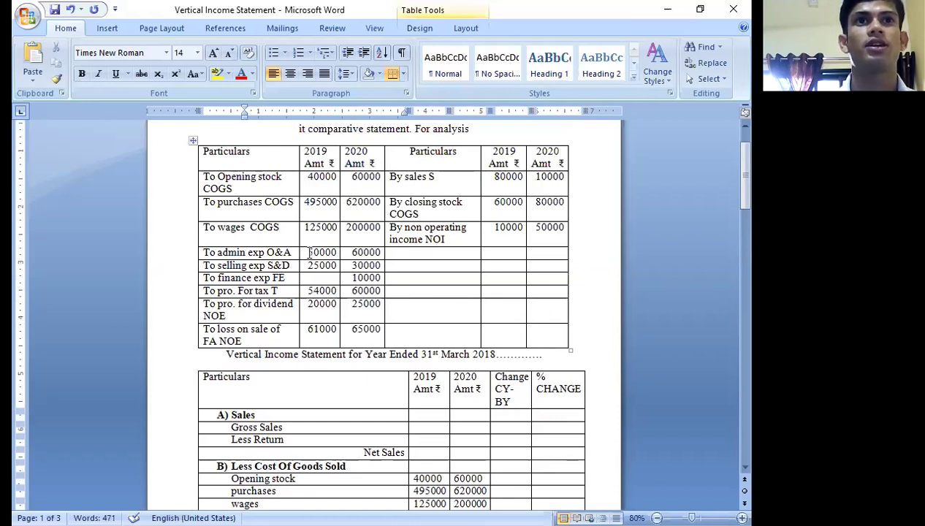
left_click_drag(310, 252, 339, 252)
key("ctrl+c")
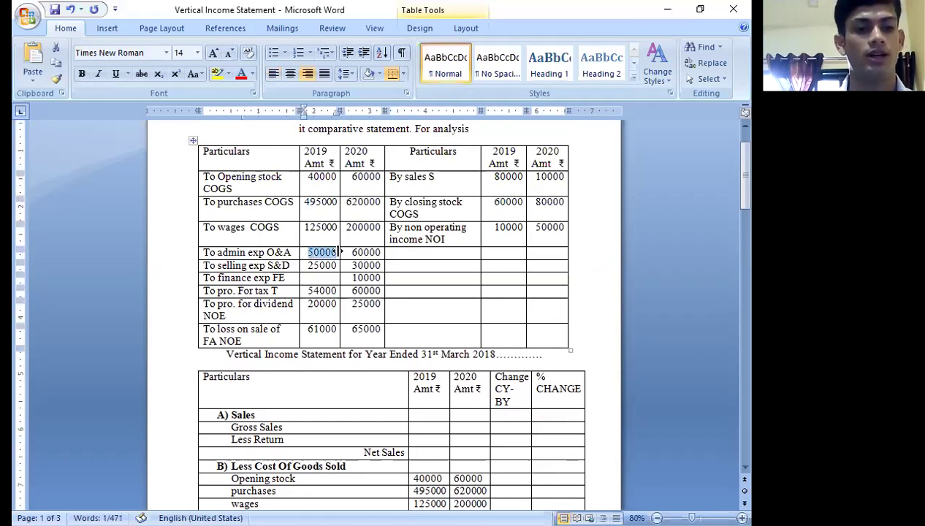
scroll(382, 348, "down", 6)
scroll(403, 422, "down", 2)
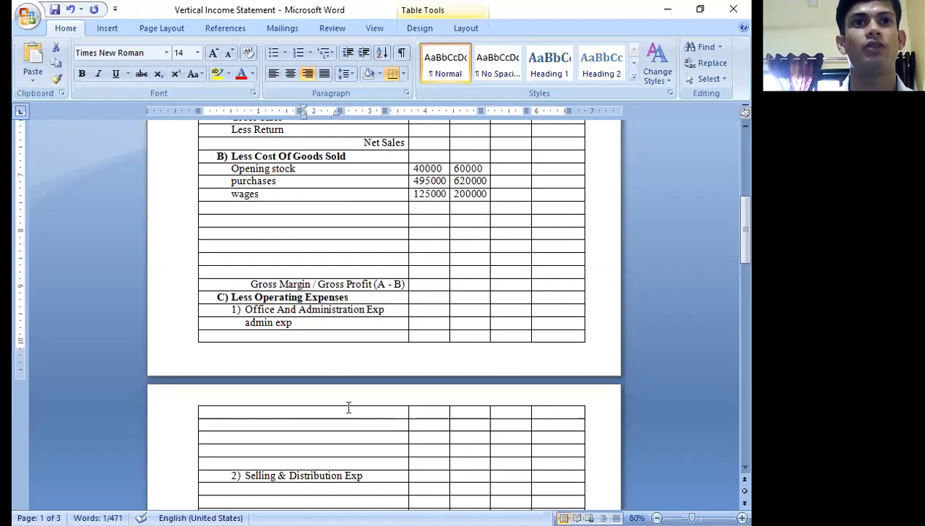
key("ctrl+v")
- Copy the 2020 admin expense amount of 60000 into the 2020 column of the income statement's admin exp row
scroll(292, 343, "up", 4)
scroll(303, 350, "up", 5)
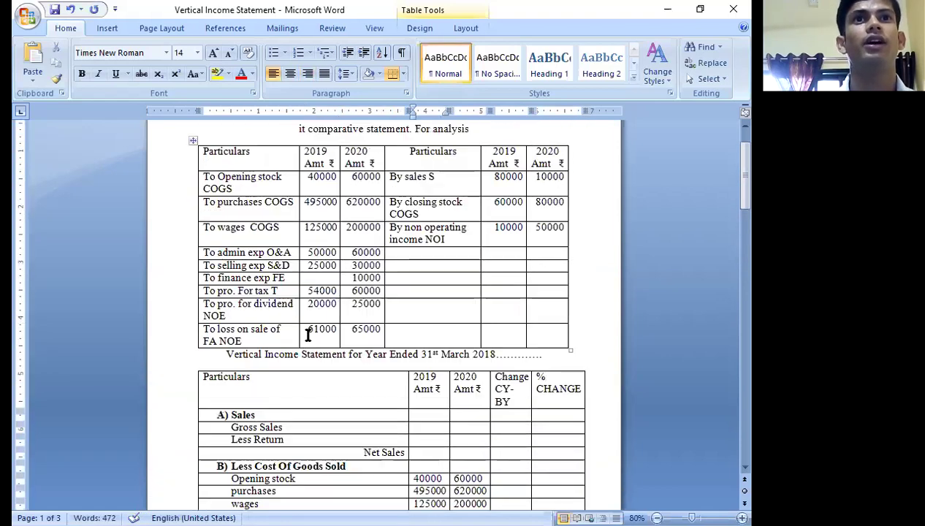
left_click_drag(358, 253, 378, 252)
key("ctrl+c")
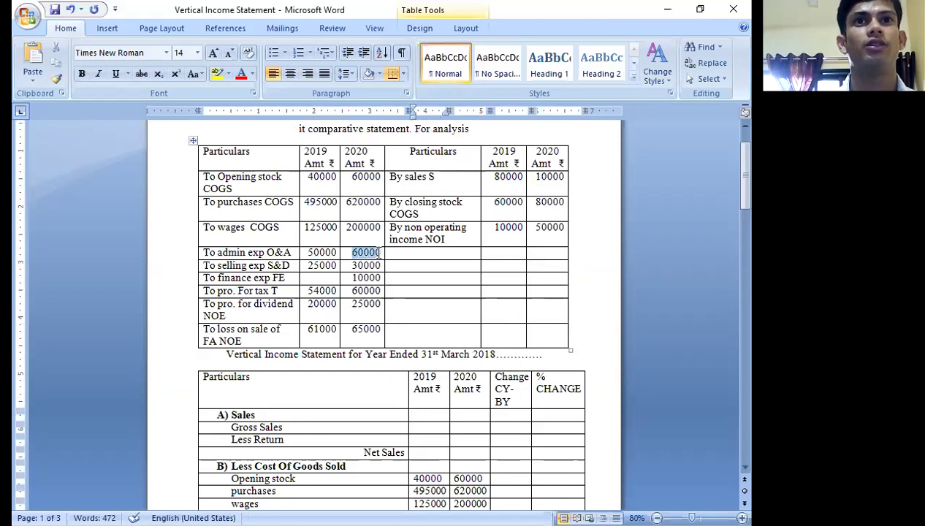
scroll(413, 433, "down", 7)
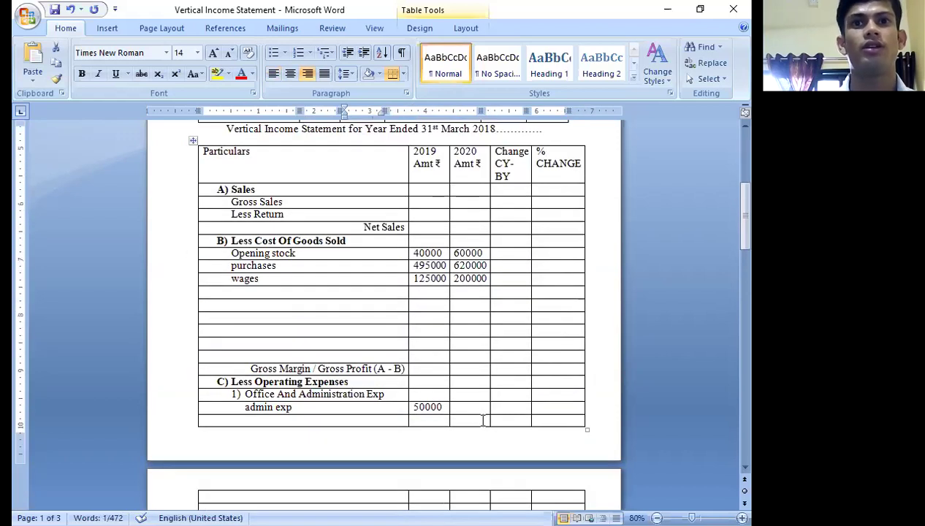
left_click(470, 407)
key("ctrl+v")
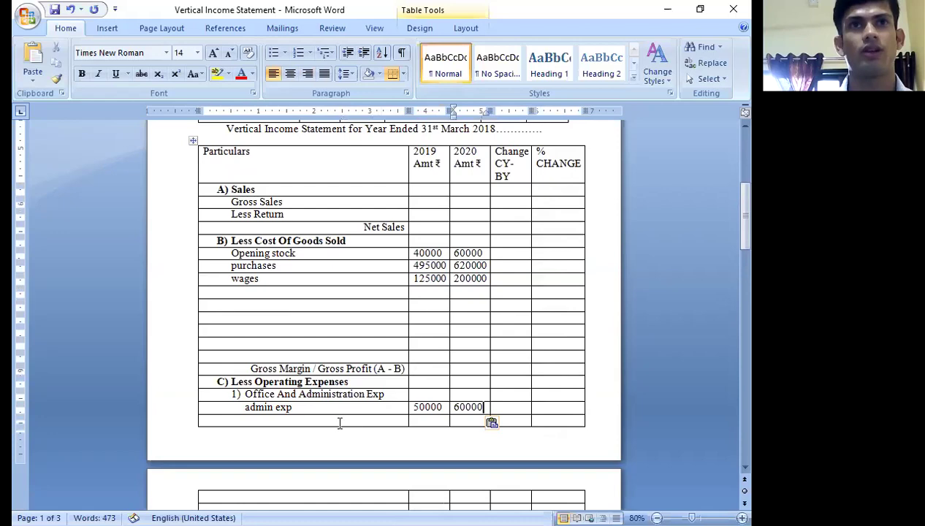
- Copy the "pro. for dividend" label from the profit and loss table into the first row under Less Non-Operating Expenses
scroll(336, 423, "up", 6)
scroll(336, 422, "up", 1)
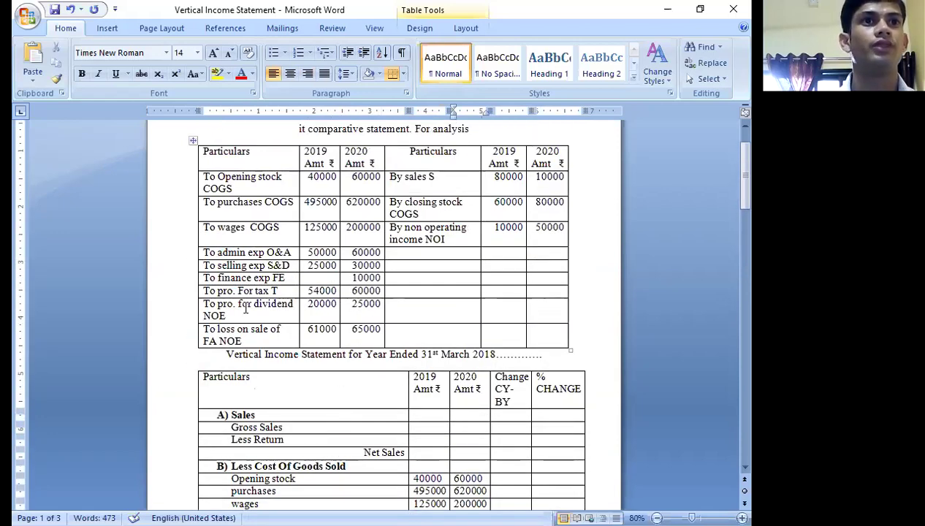
left_click_drag(218, 307, 286, 308)
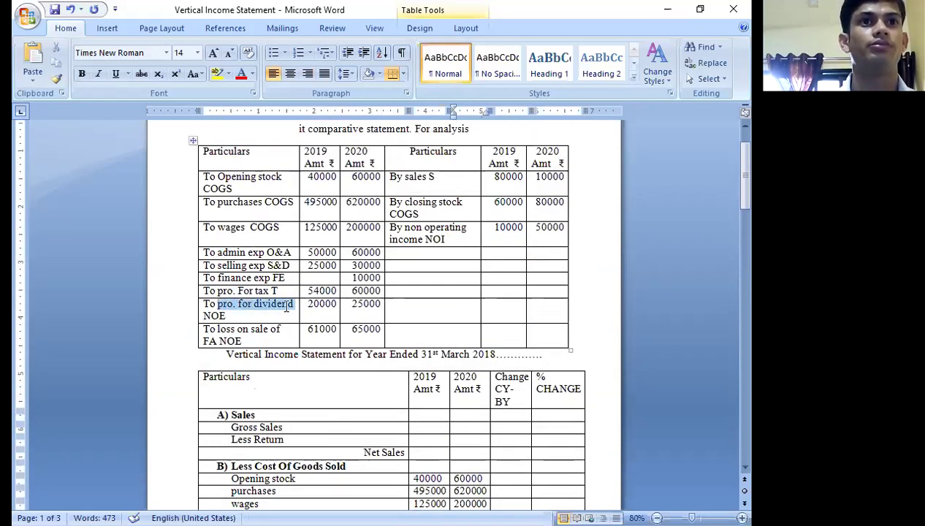
scroll(340, 363, "down", 3)
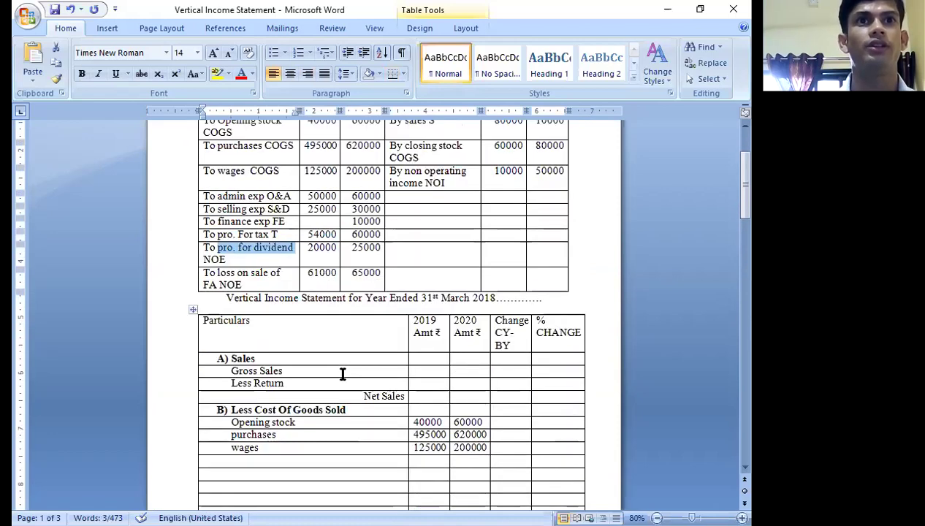
scroll(354, 388, "down", 2)
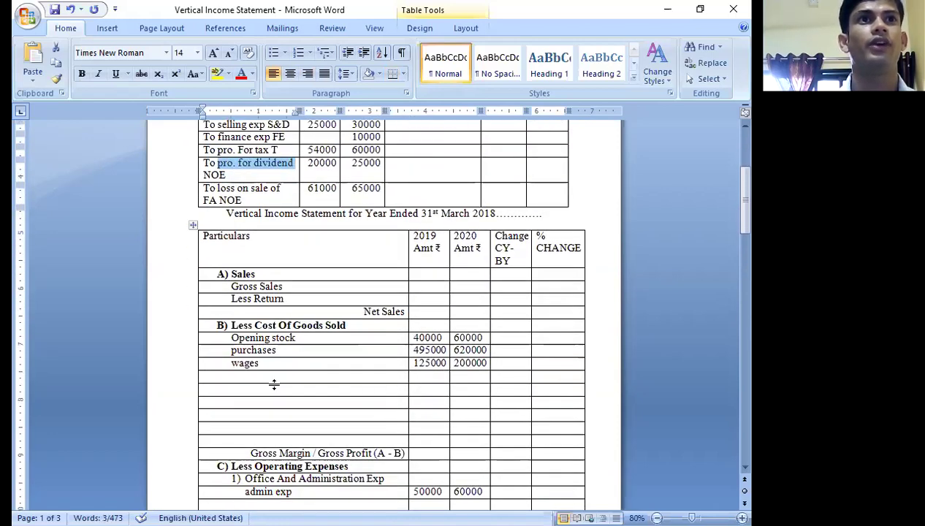
scroll(356, 361, "down", 12)
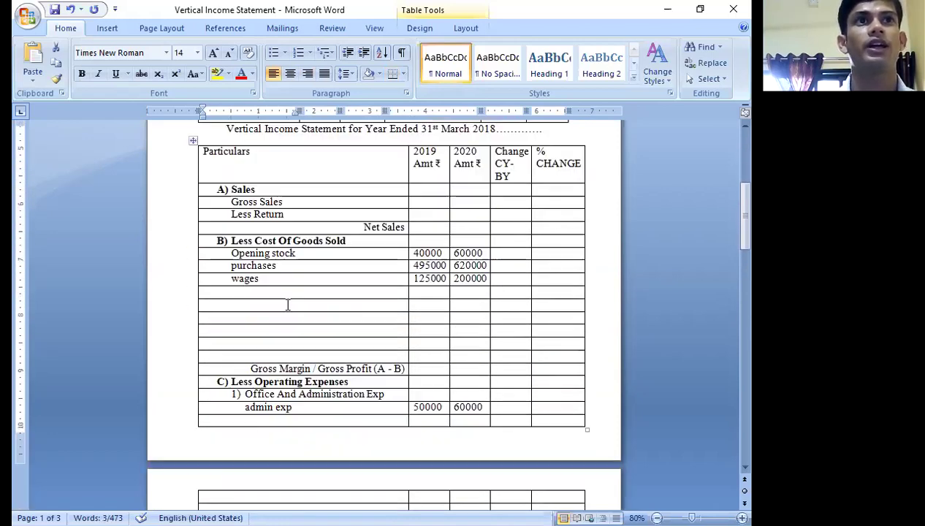
scroll(356, 361, "down", 3)
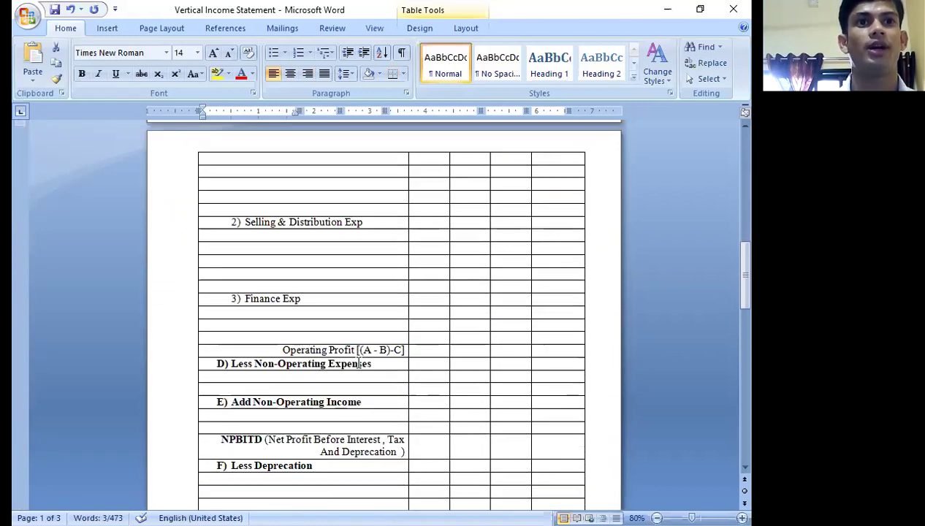
left_click(321, 378)
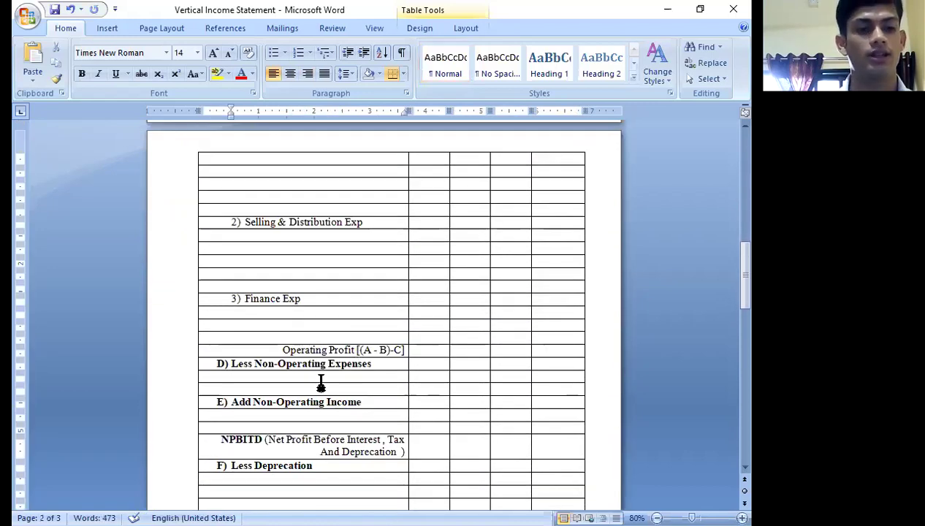
type("pro. for dividend")
- Fill the income statement's pro. for dividend row with 20000 for 2019, copied from the profit and loss table, and 25000 for 2020
scroll(392, 410, "up", 9)
scroll(394, 400, "up", 6)
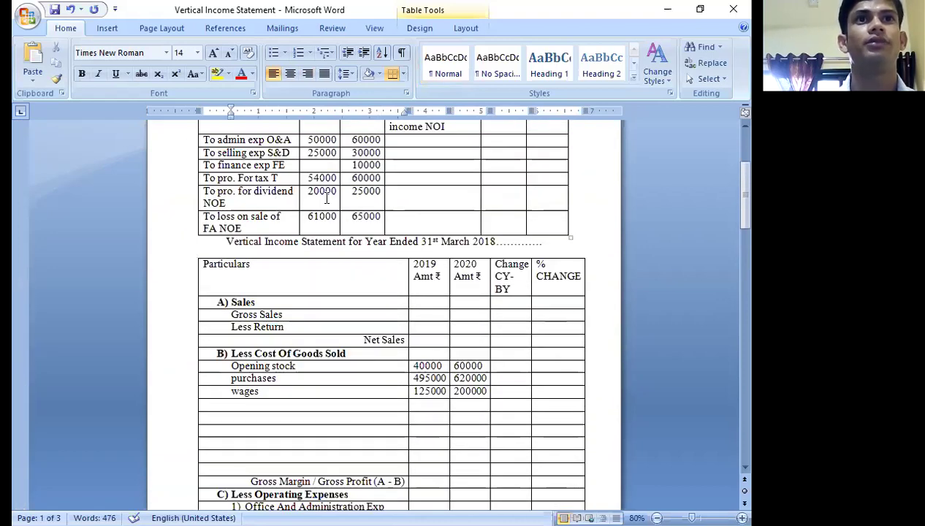
left_click_drag(325, 192, 336, 191)
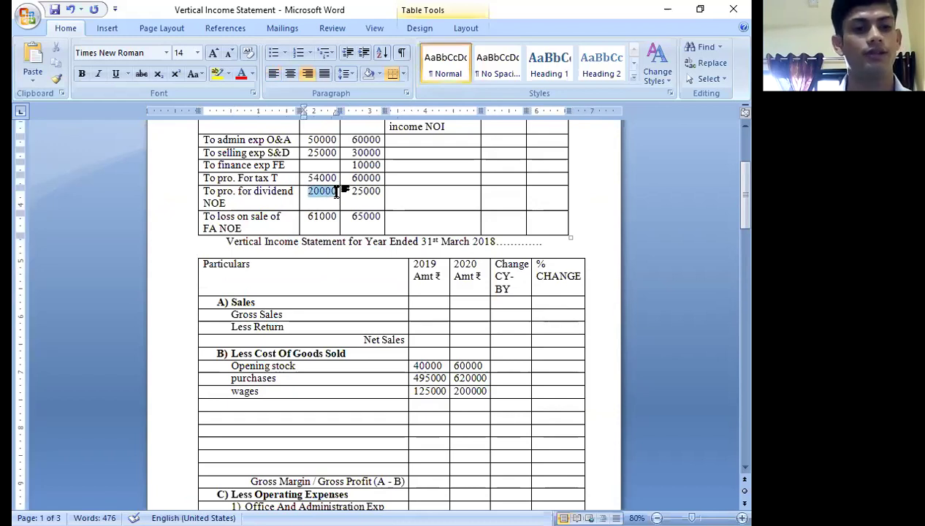
scroll(372, 380, "down", 10)
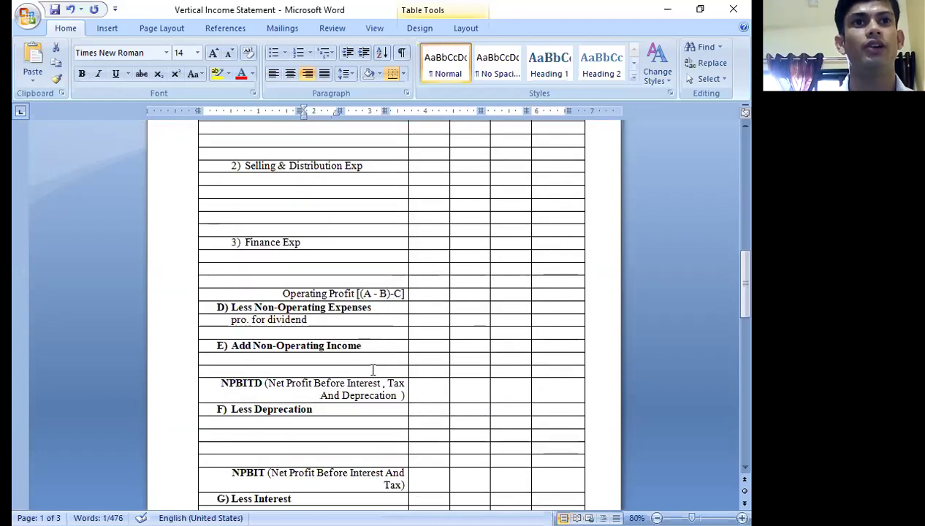
left_click(418, 321)
type("20000")
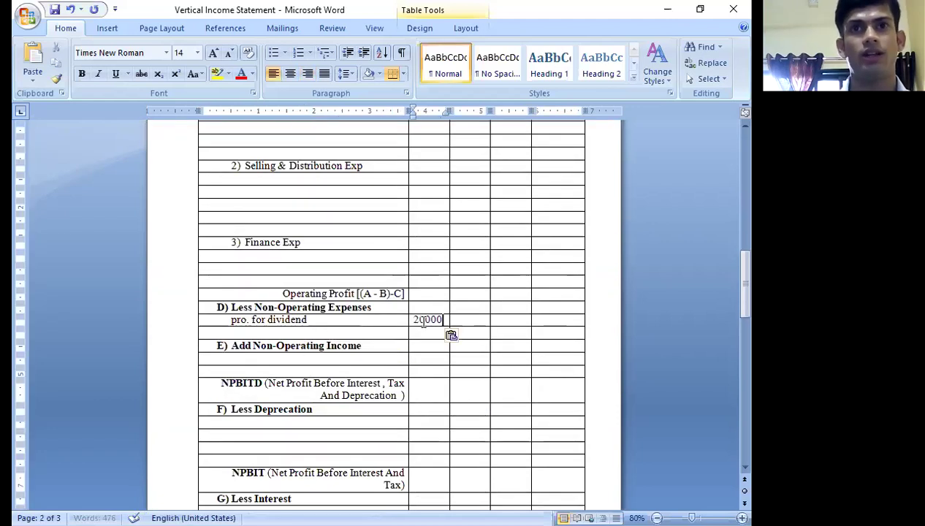
key("Tab")
type("25000")
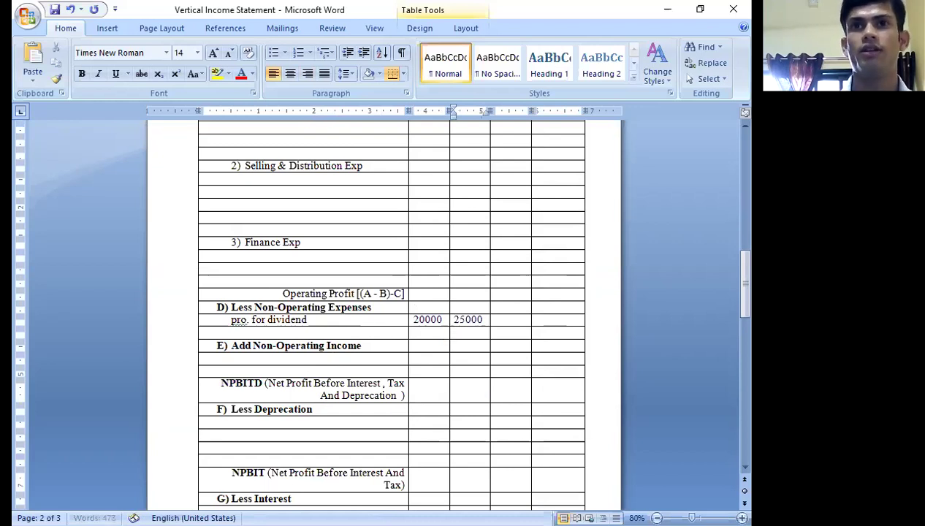
- Copy the "loss on sale of FA" label from the profit and loss table into the row below pro. for dividend
scroll(362, 324, "up", 6)
scroll(362, 325, "up", 3)
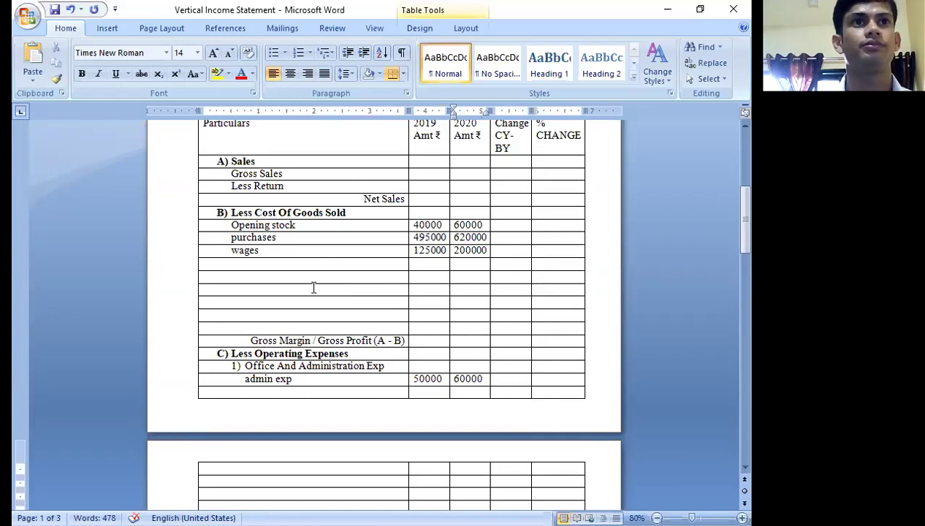
scroll(316, 267, "up", 3)
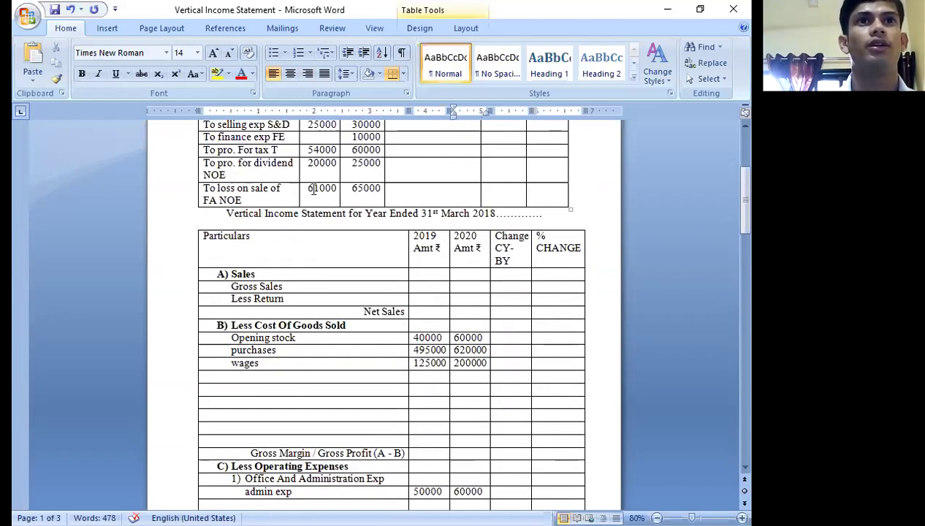
left_click_drag(309, 186, 334, 188)
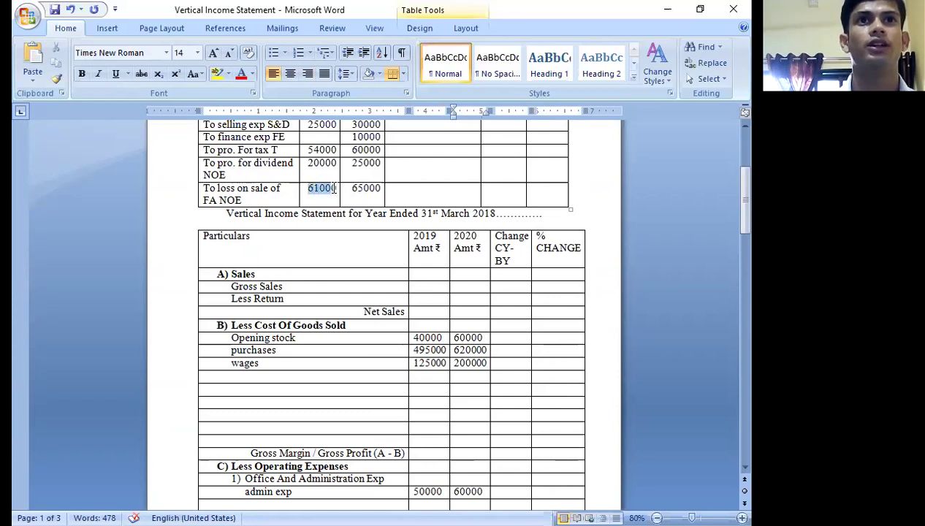
left_click(235, 198)
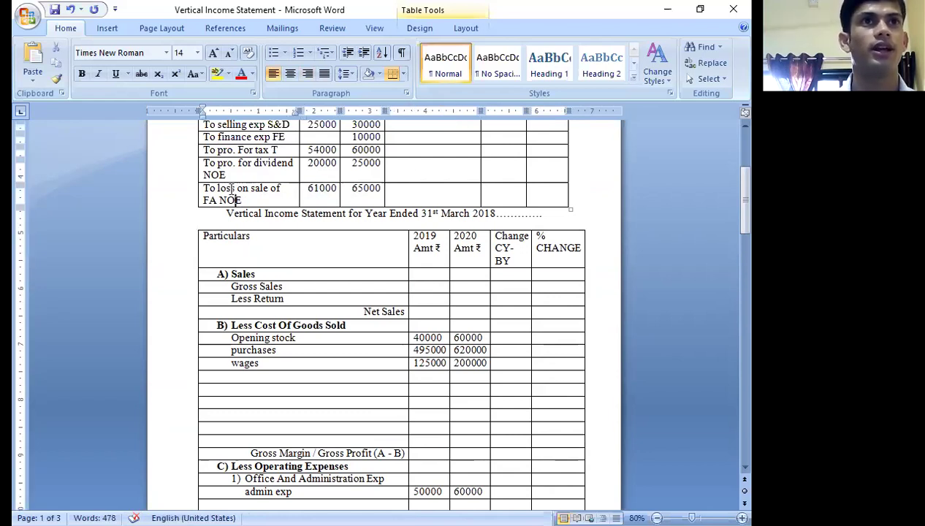
left_click_drag(220, 187, 285, 189)
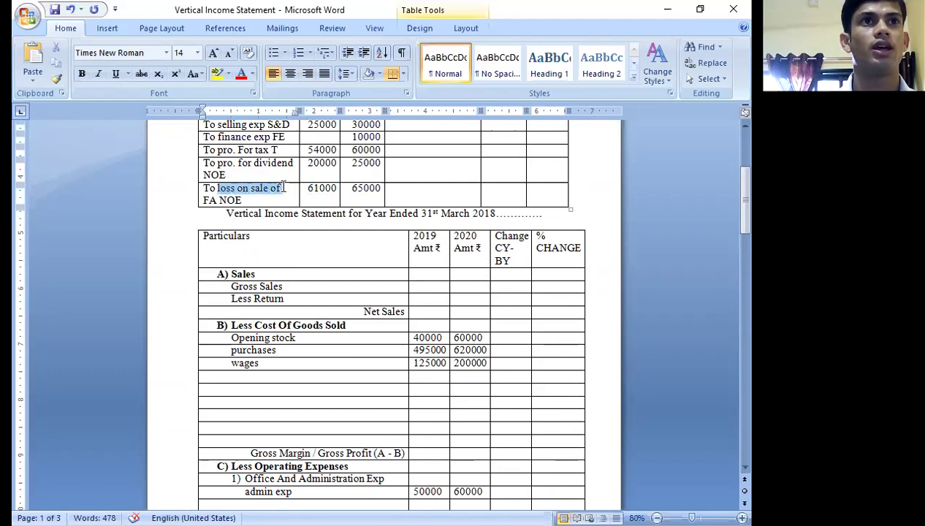
left_click(218, 192)
mouse_move(218, 190)
left_mouse_down()
mouse_move(230, 200)
mouse_move(218, 199)
left_mouse_up()
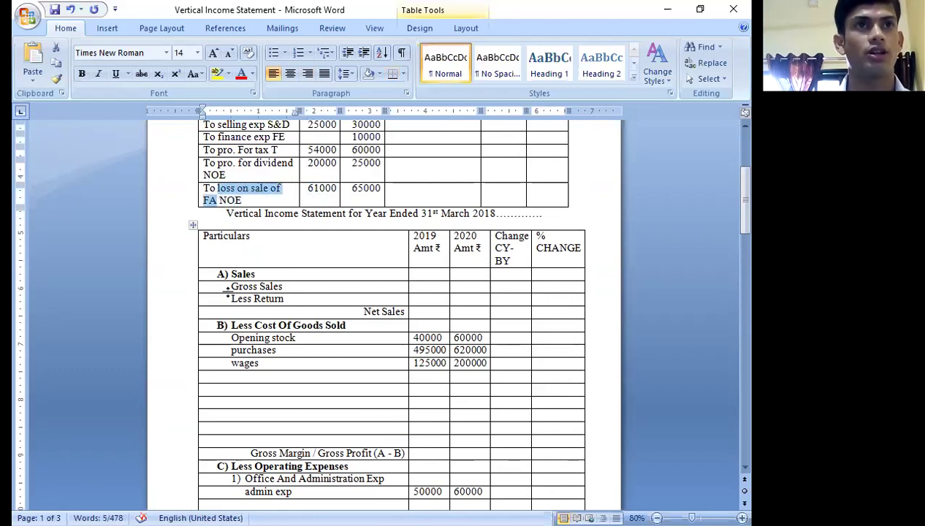
scroll(301, 380, "down", 8)
scroll(299, 378, "down", 5)
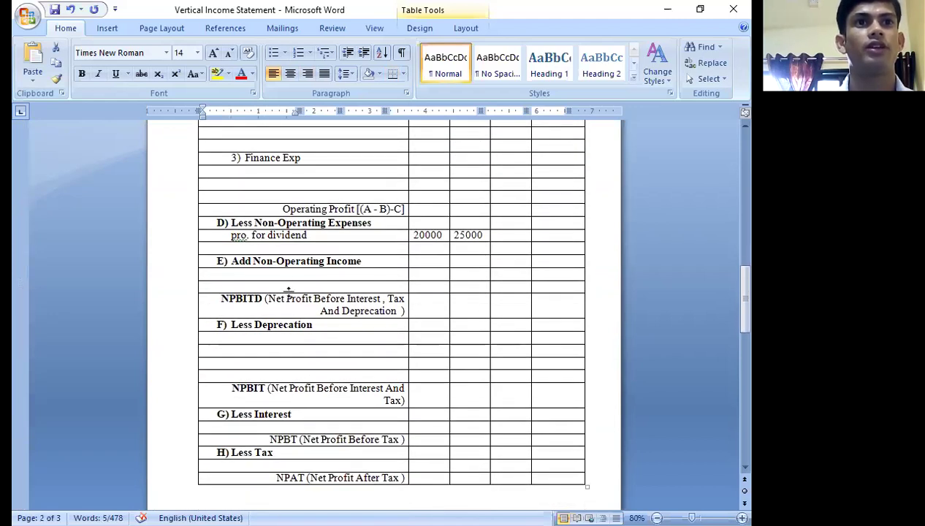
left_click(286, 249)
type("loss on sale of FA")
- Copy the 2019 loss on sale of FA amount of 61000 into the 2019 column of its income statement row
scroll(386, 263, "up", 9)
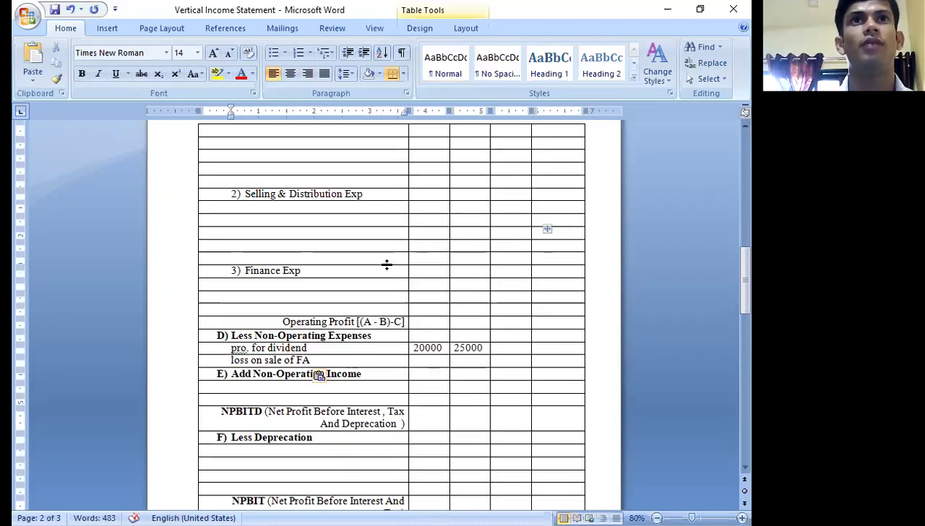
scroll(366, 253, "up", 3)
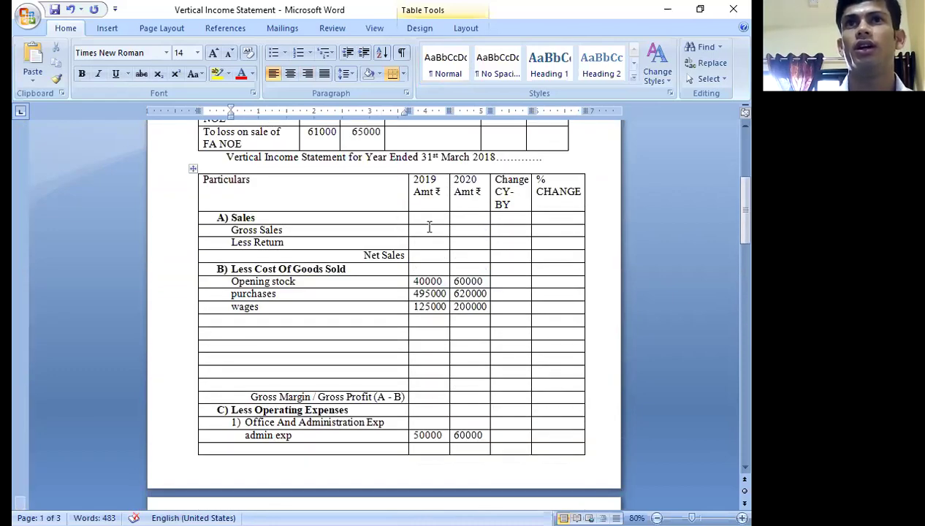
left_click_drag(309, 188, 339, 189)
key("ctrl+c")
left_click(310, 188)
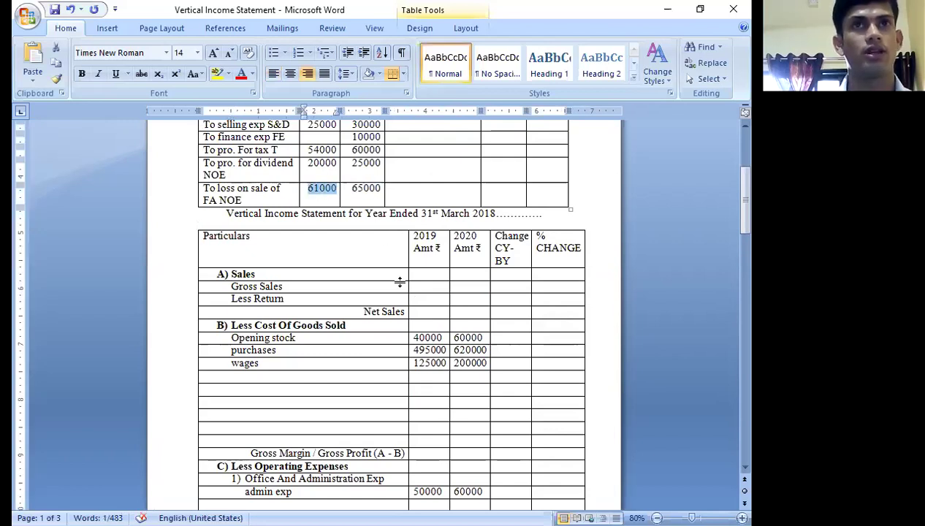
scroll(420, 365, "down", 10)
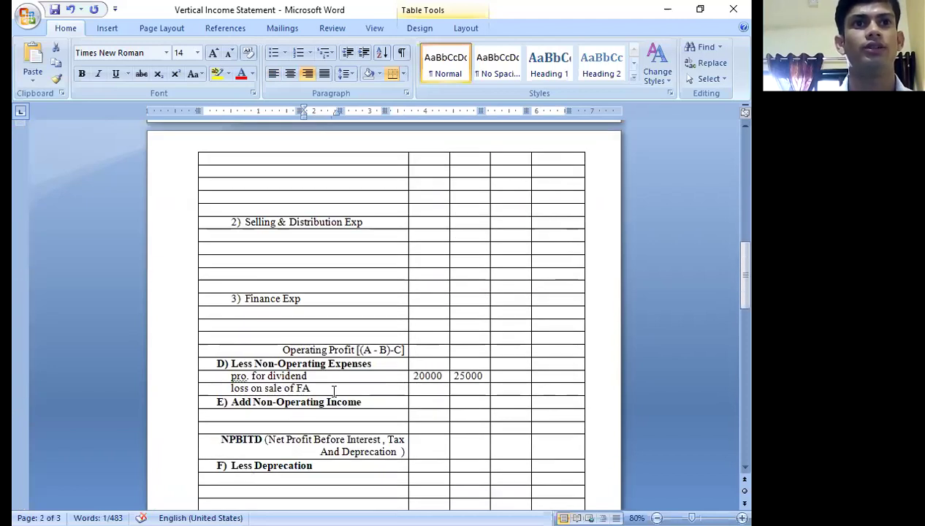
left_click(413, 390)
key("ctrl+v")
- Enter 65000 as the 2020 amount for loss on sale of FA in the income statement and save the document
left_click(464, 388)
type("65000")
scroll(408, 360, "up", 1)
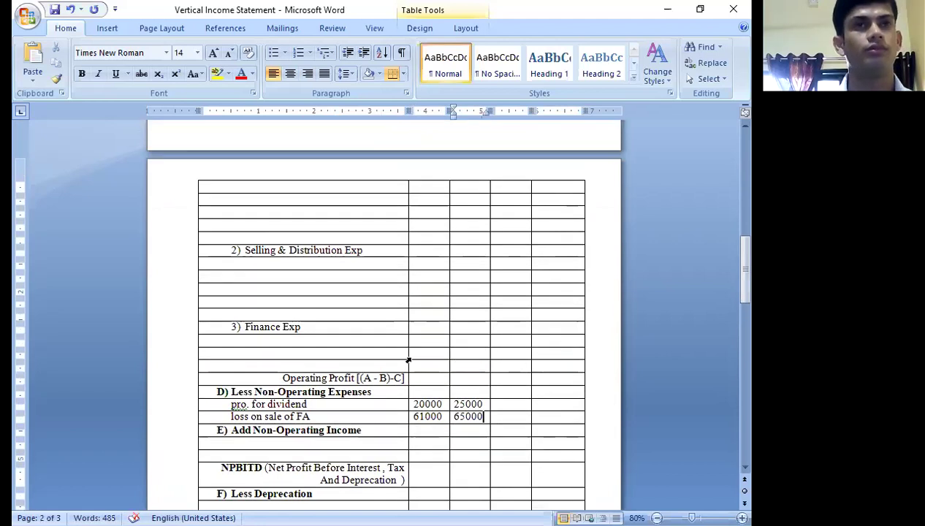
key("ctrl+s")
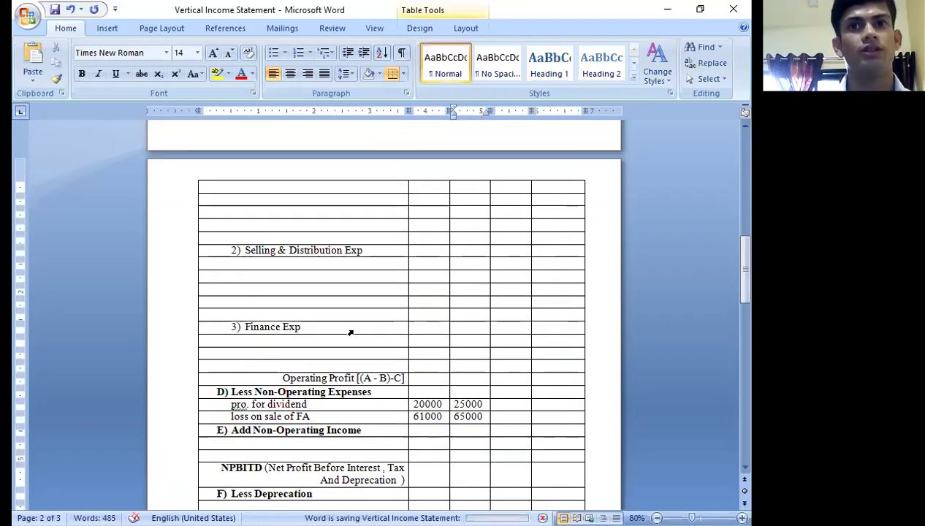
- Copy the 2019 sales amount of 80000 from the profit and loss table into the 2019 column of the Gross Sales row
scroll(368, 312, "up", 15)
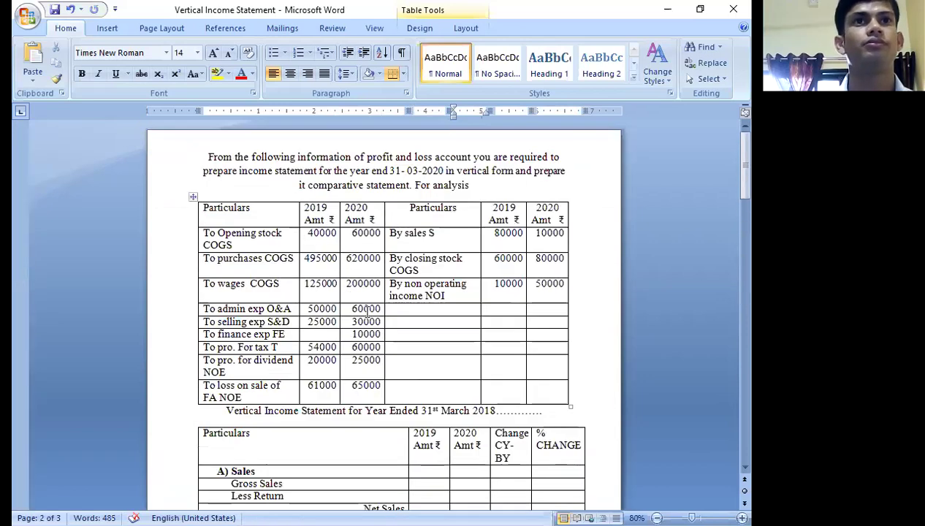
scroll(338, 388, "down", 1)
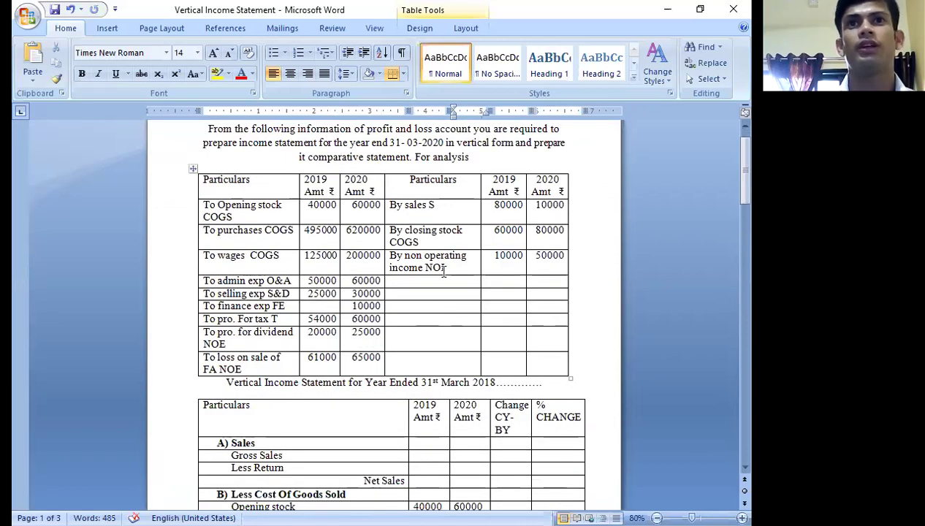
left_click_drag(491, 205, 526, 206)
key("ctrl+c")
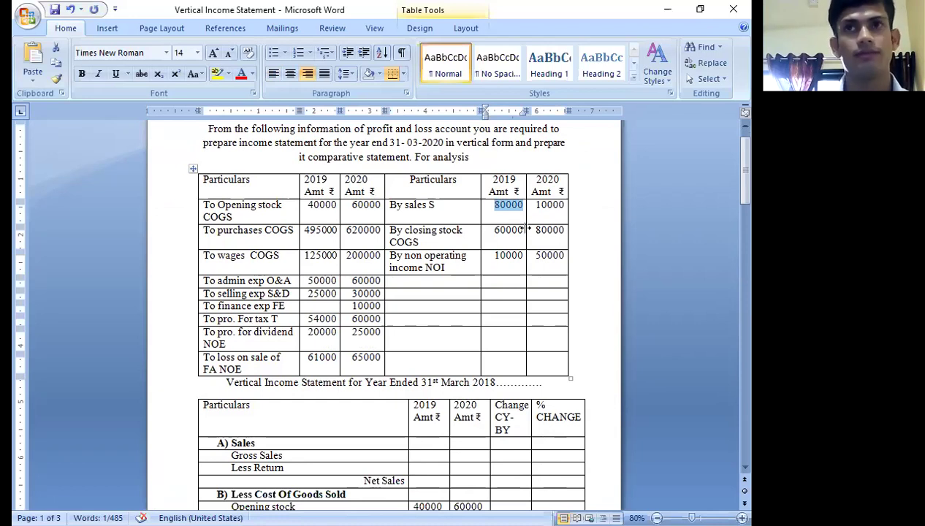
scroll(522, 231, "down", 5)
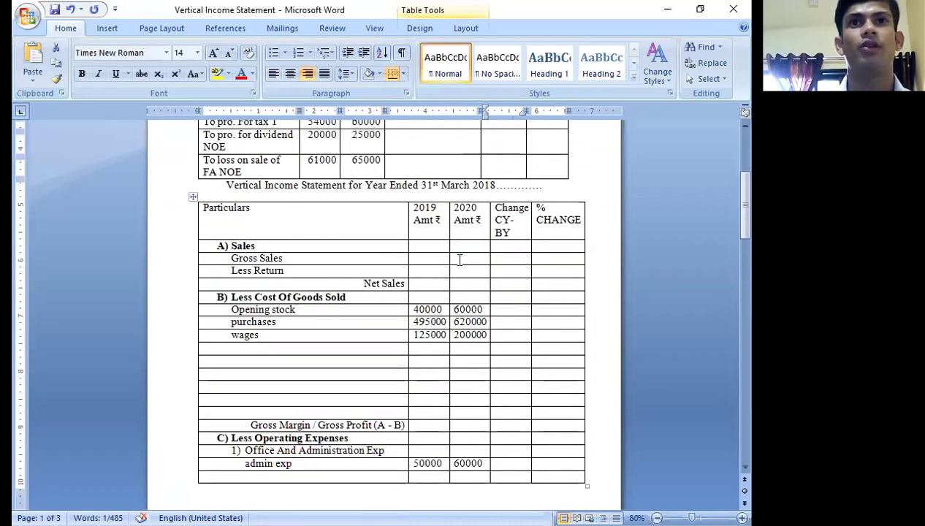
left_click(426, 259)
key("ctrl+v")
- Correct the 2020 amount of By sales in the profit and loss table to 100000
scroll(468, 275, "up", 3)
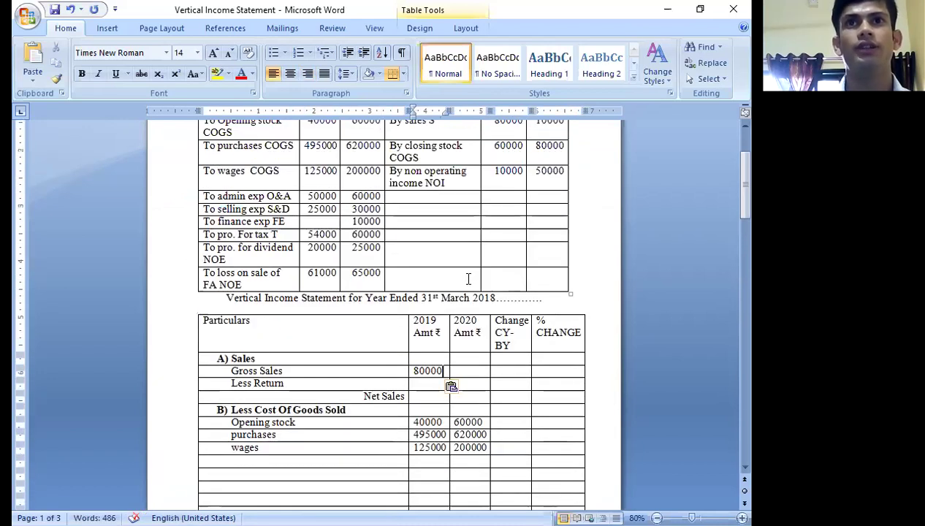
scroll(479, 241, "up", 2)
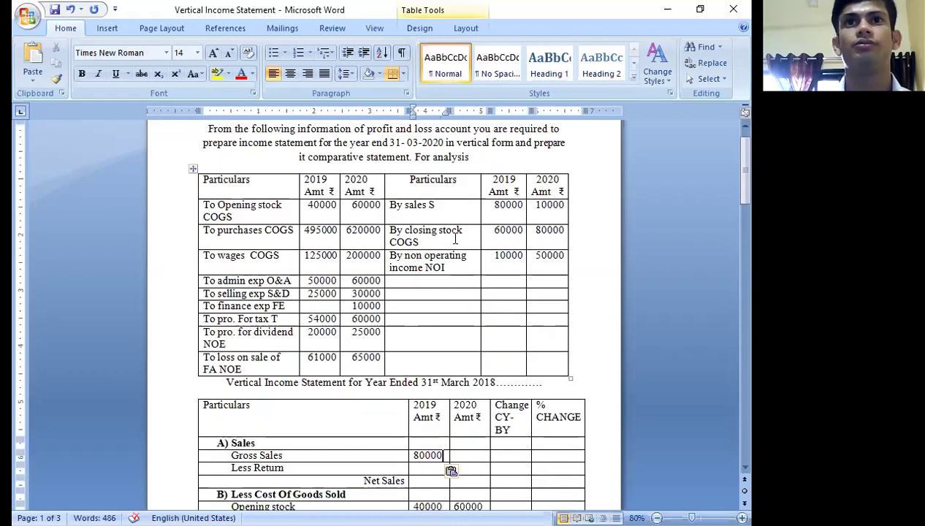
left_click(560, 212)
type("0")
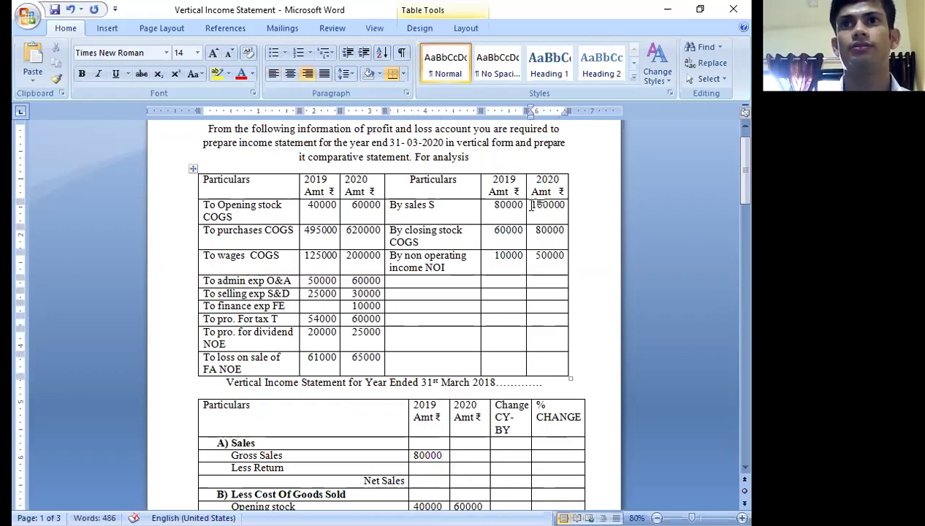
left_click_drag(545, 205, 569, 205)
left_click(569, 205)
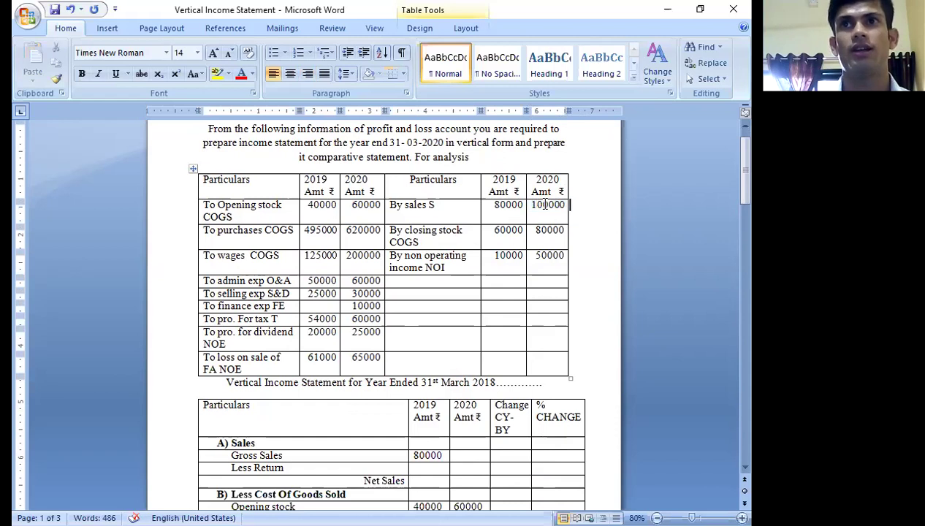
- Copy the 2020 sales amount of 100000 into the 2020 column of the Gross Sales row
left_click_drag(533, 204, 564, 207)
key("ctrl+c")
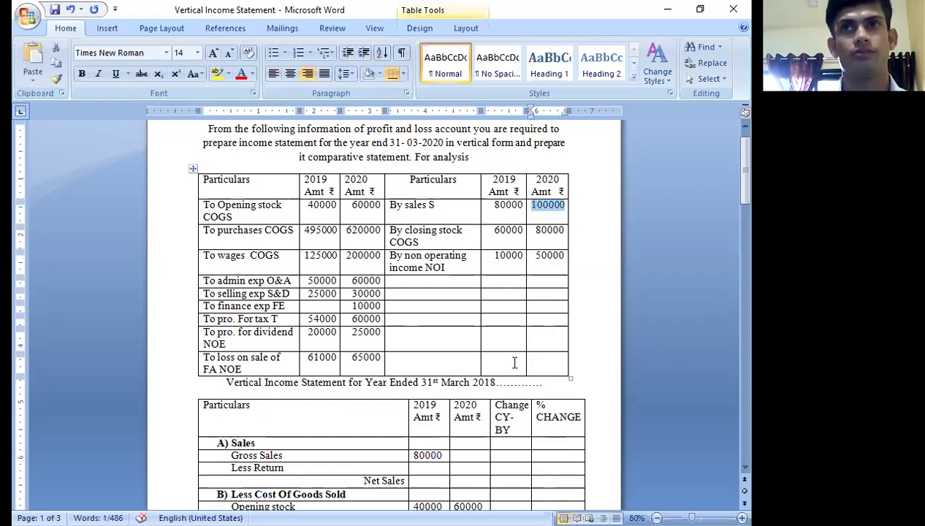
scroll(505, 372, "down", 3)
left_click(466, 343)
key("ctrl+v")
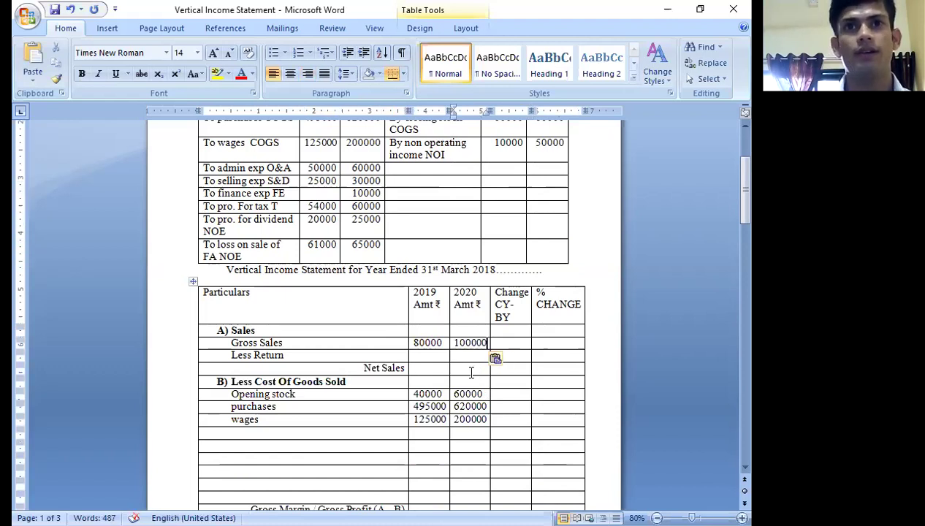
- Enter a dash for both 2019 and 2020 in the Less Return row of the income statement
left_click(414, 355)
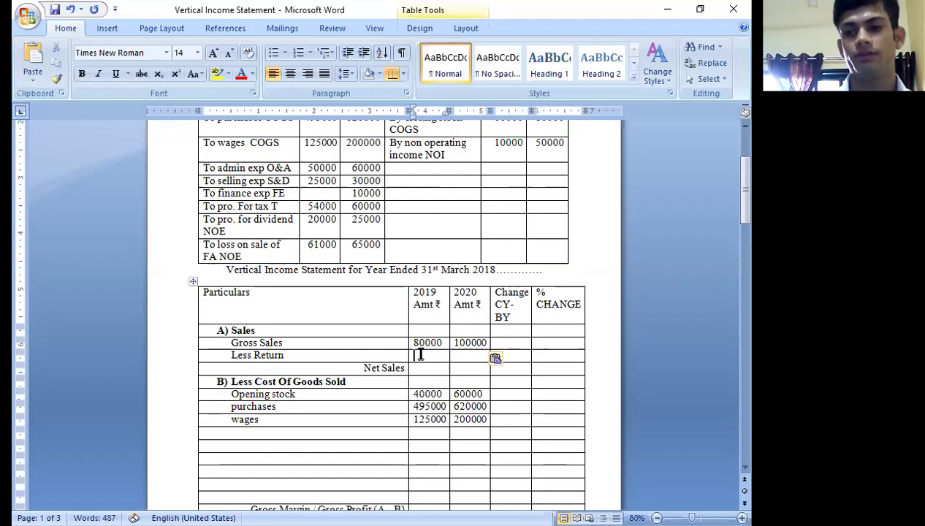
type("-")
key("Tab")
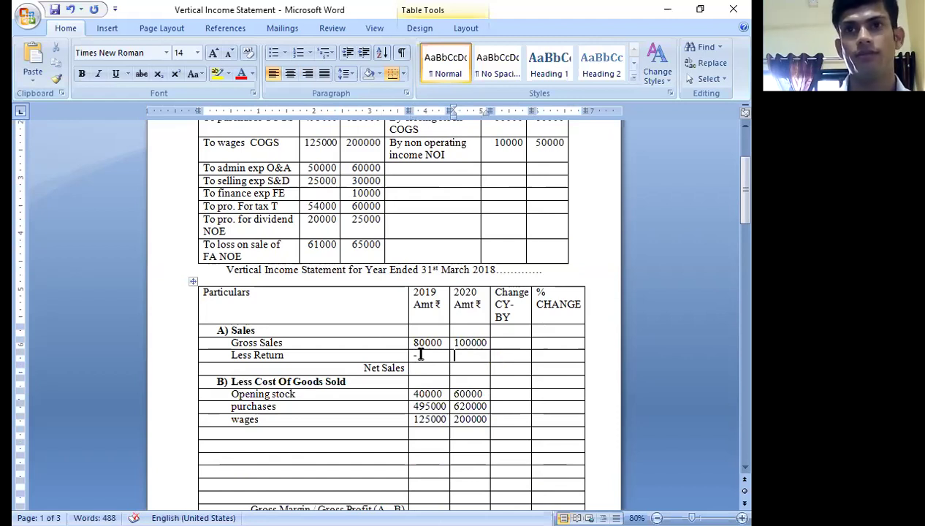
type("-")
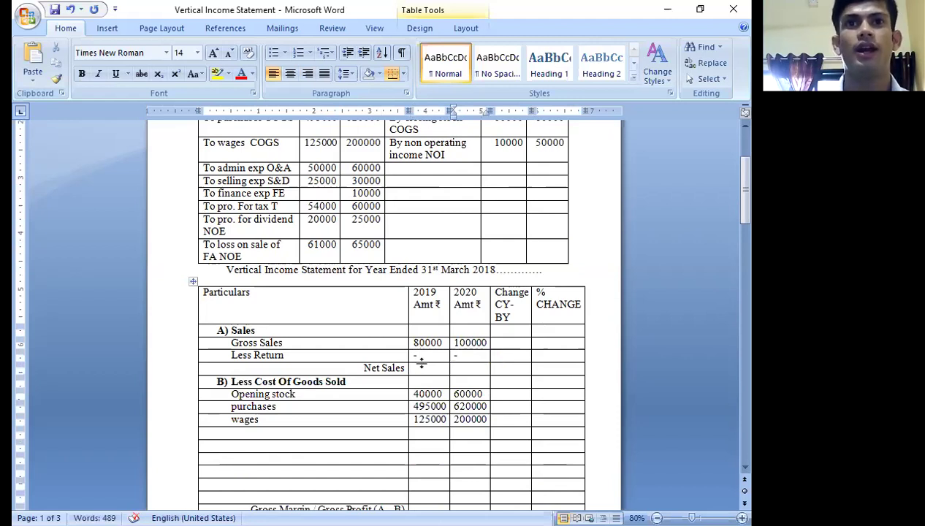
- Fill the Net Sales row with 80000 for 2019 and 100000 for 2020
left_click(425, 367)
type("80000")
key("Tab")
type("100000")
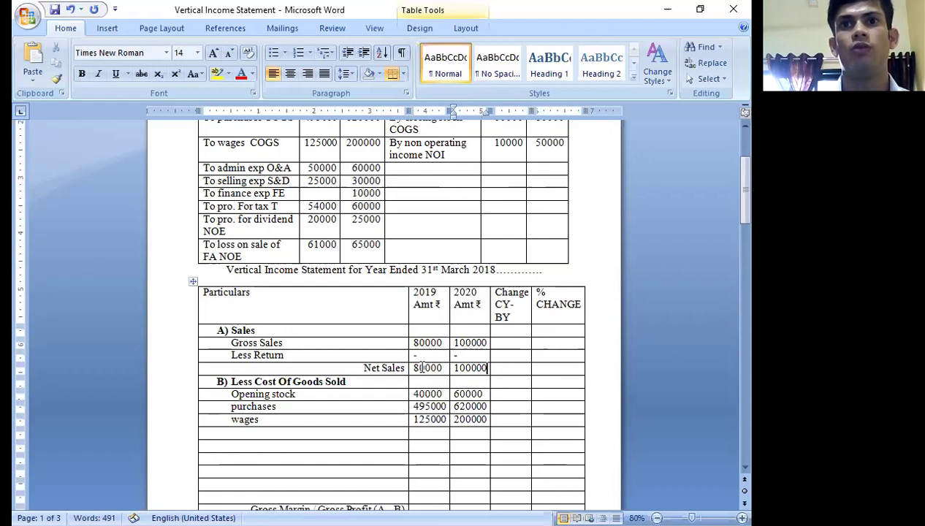
- Begin the label of the row below wages in the Cost Of Goods Sold section with "LESS"
scroll(558, 283, "up", 3)
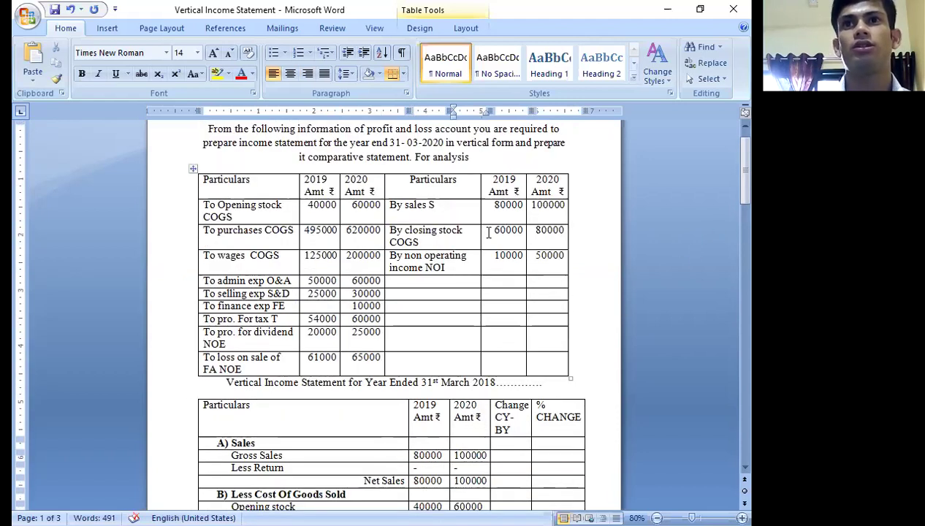
left_click_drag(495, 231, 523, 231)
key("ctrl+c")
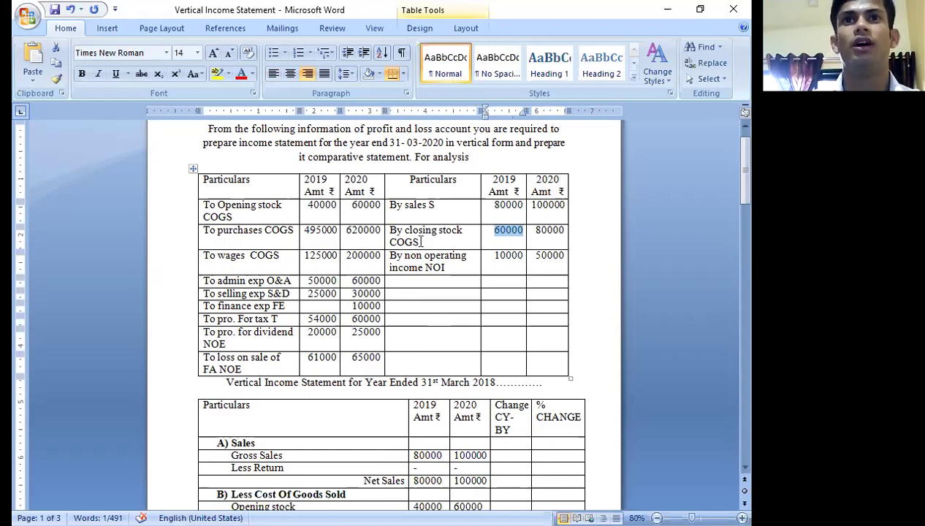
scroll(495, 279, "down", 4)
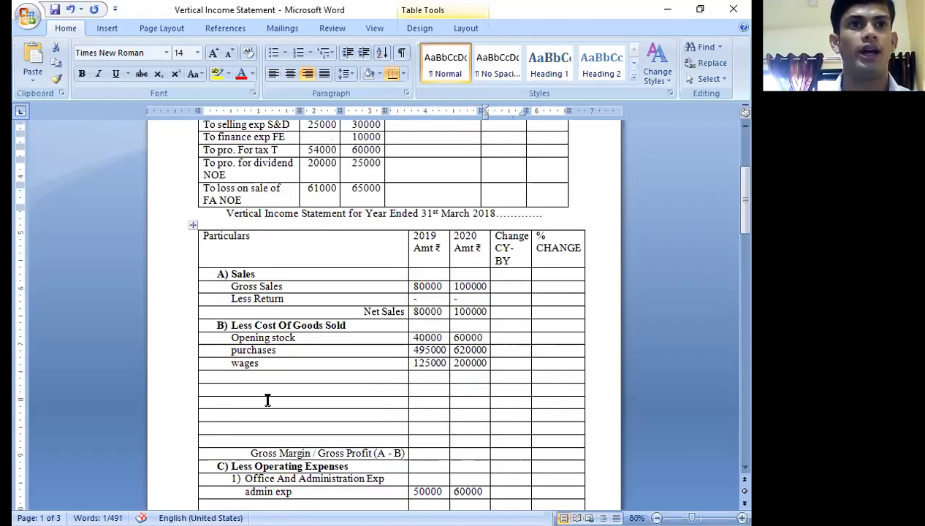
left_click(248, 376)
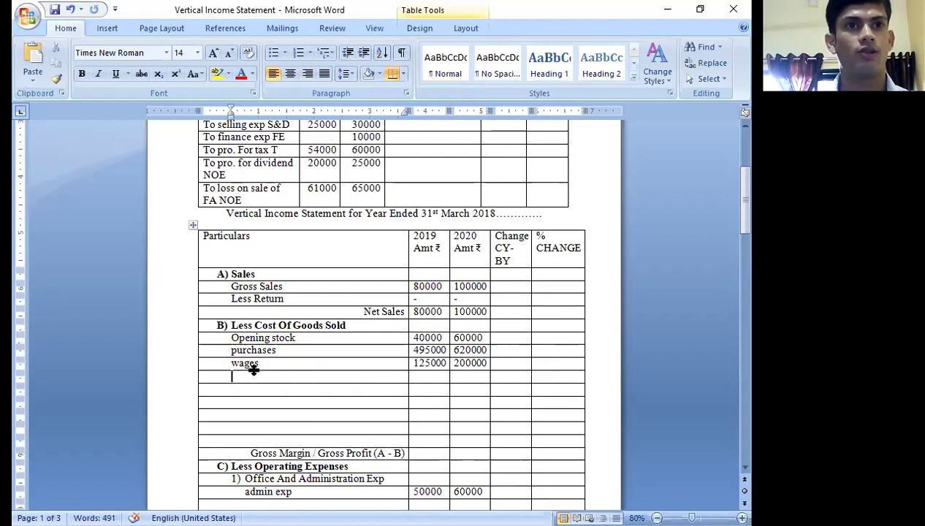
type("LESS")
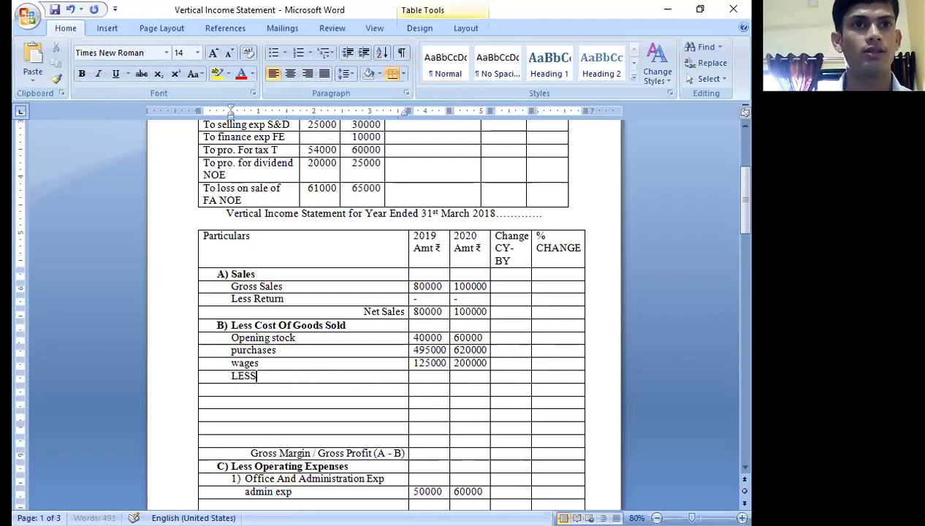
key("ctrl+v")
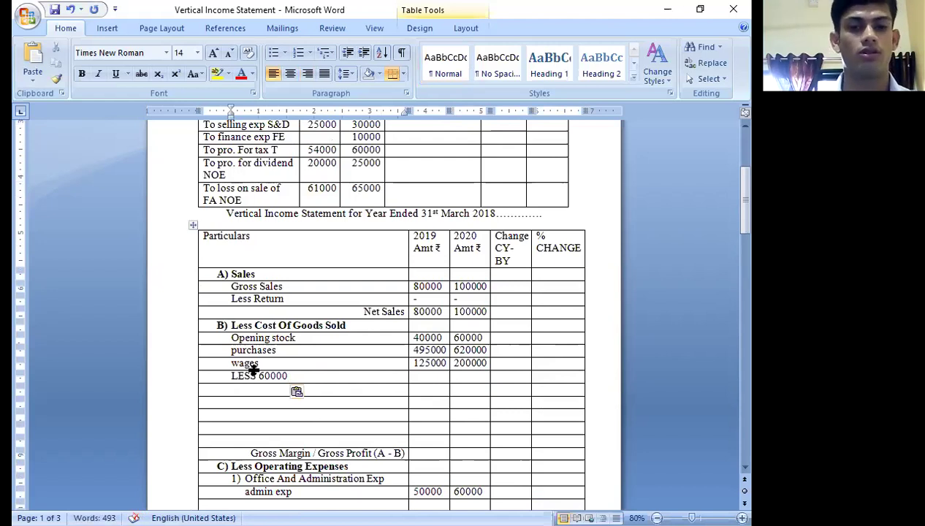
key("BackSpace")
key("BackSpace")
key("BackSpace")
key("BackSpace")
key("BackSpace")
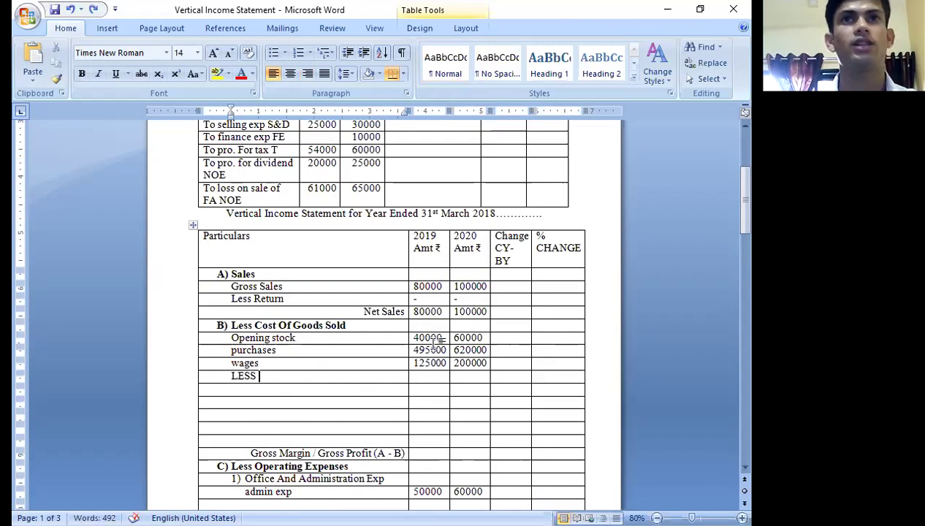
- Copy "closing stock" from the profit and loss table and add it after LESS in the row below wages
scroll(429, 321, "up", 2)
scroll(433, 216, "up", 2)
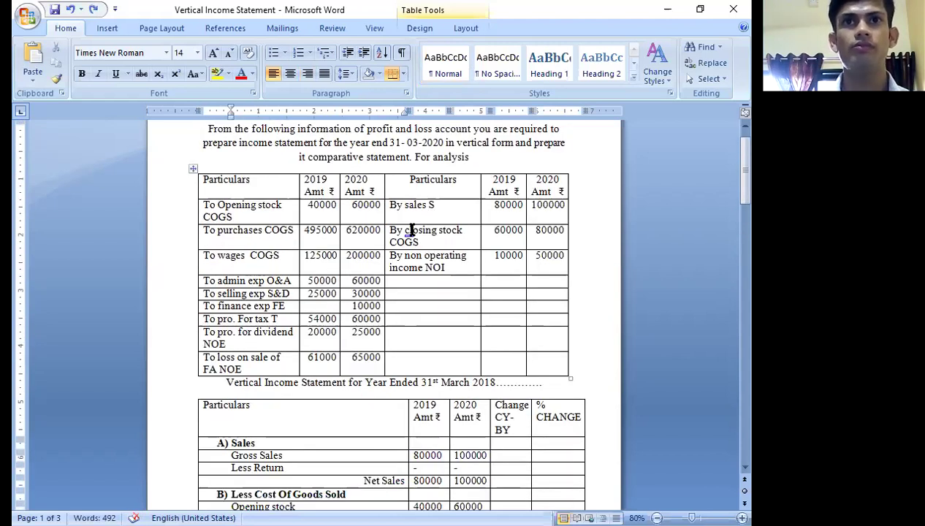
left_click_drag(404, 231, 456, 231)
key("ctrl+c")
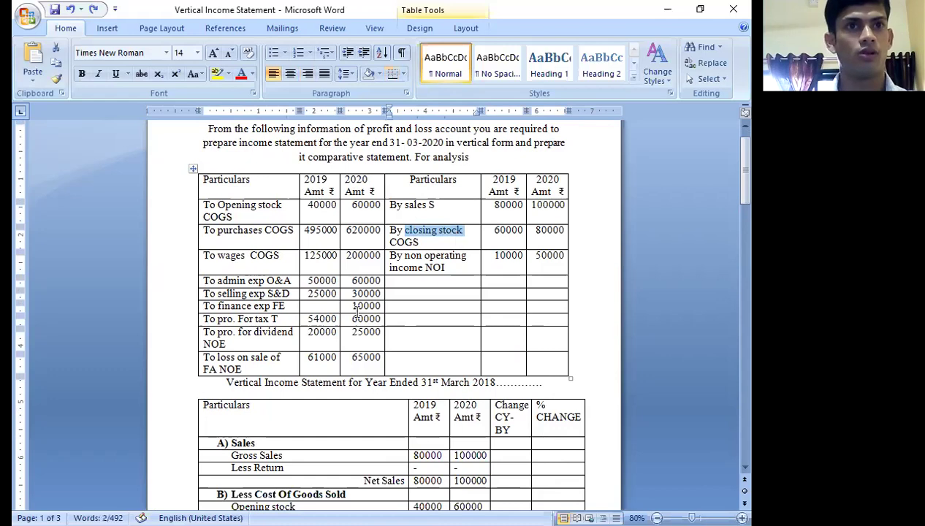
scroll(457, 231, "down", 4)
left_click(280, 376)
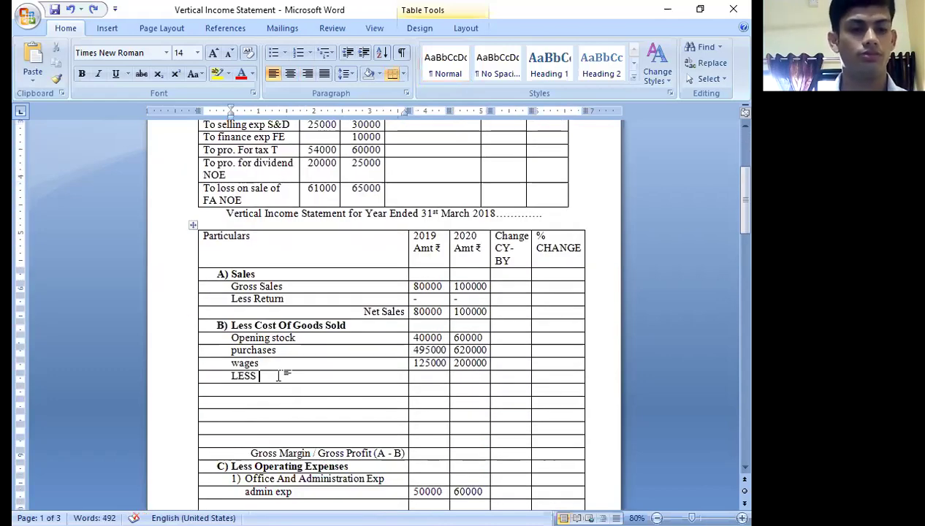
key("ctrl+v")
- Fill the LESS closing stock row with 60000 for 2019, copied from the profit and loss table, and 80000 for 2020
scroll(470, 279, "up", 3)
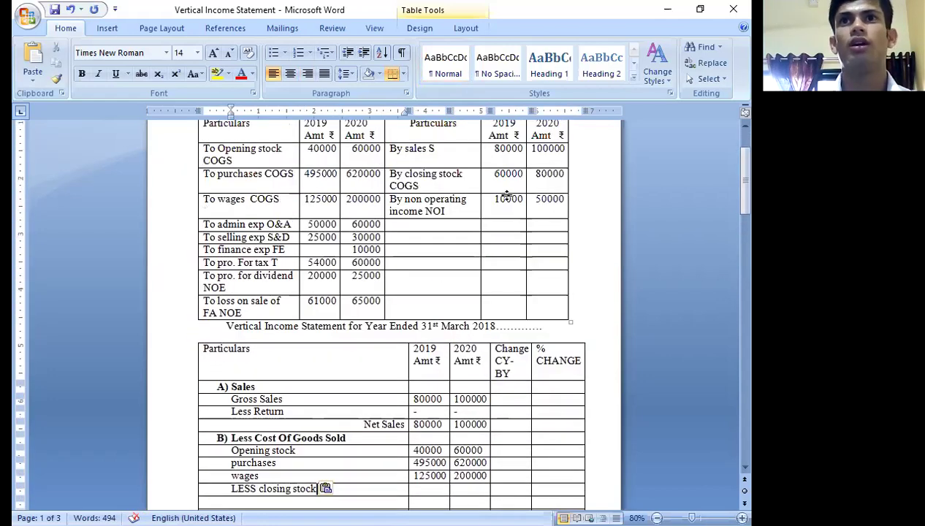
left_click_drag(492, 173, 522, 179)
key("ctrl+c")
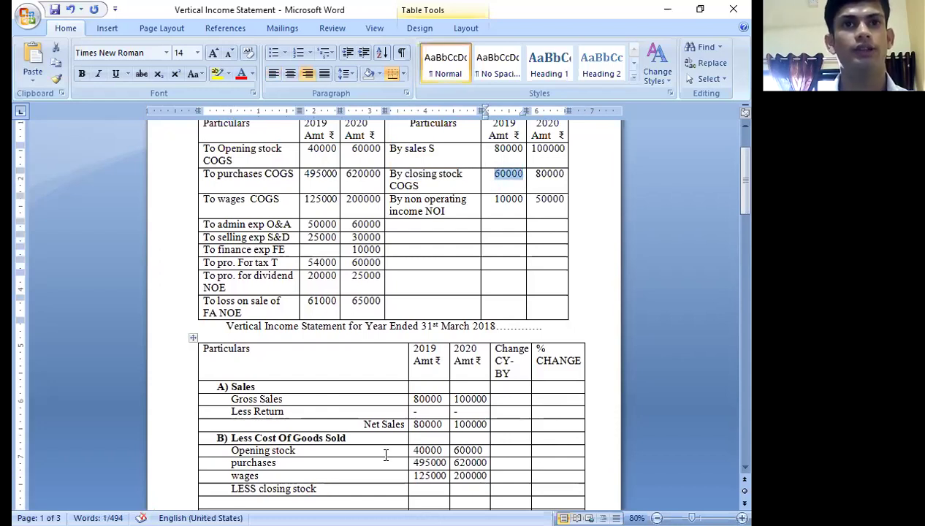
scroll(407, 442, "down", 5)
left_click(439, 291)
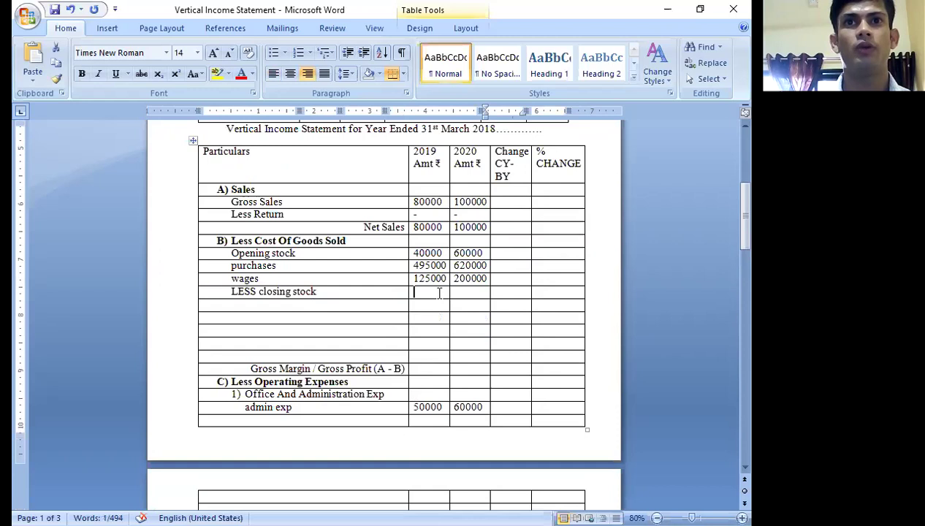
key("ctrl+v")
key("Tab")
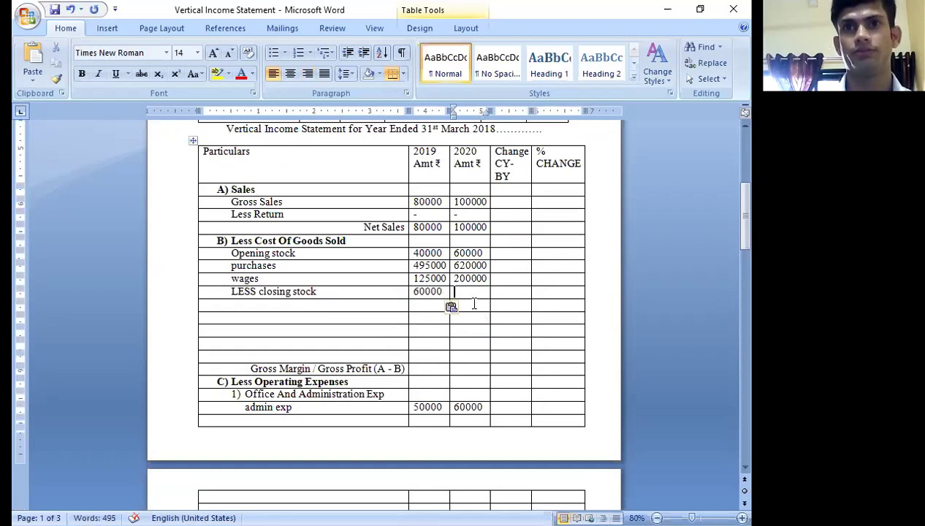
type("80000")
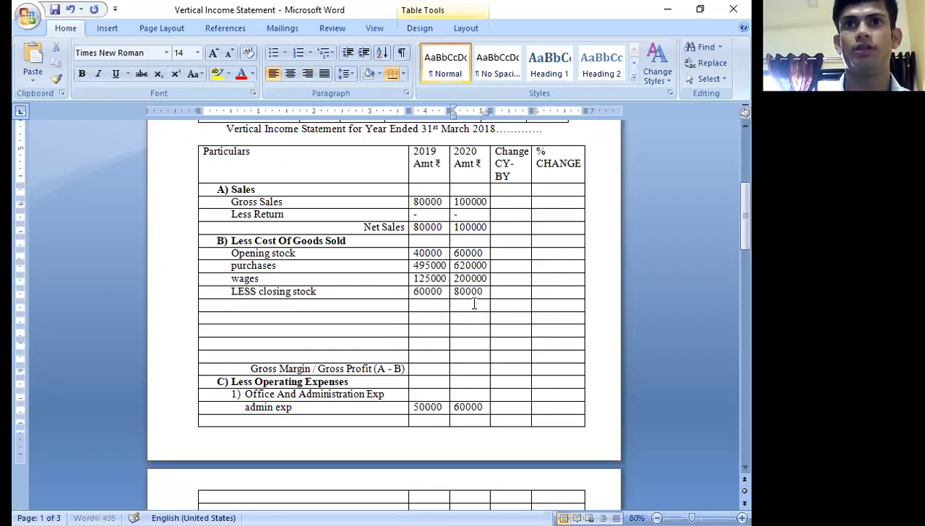
- Enclose the 2020 and 2019 closing stock amounts in parentheses, as (80000) and (60000), to mark them as deductions
scroll(491, 347, "up", 2)
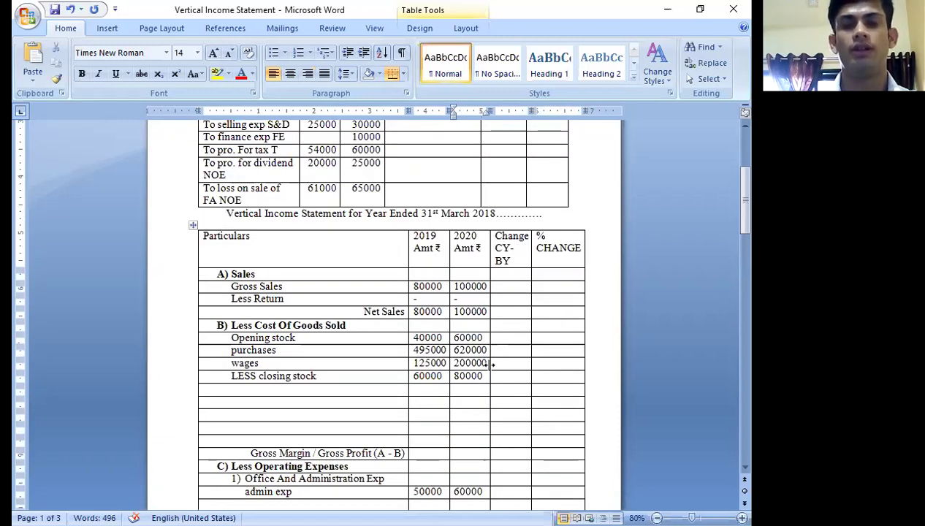
type(")")
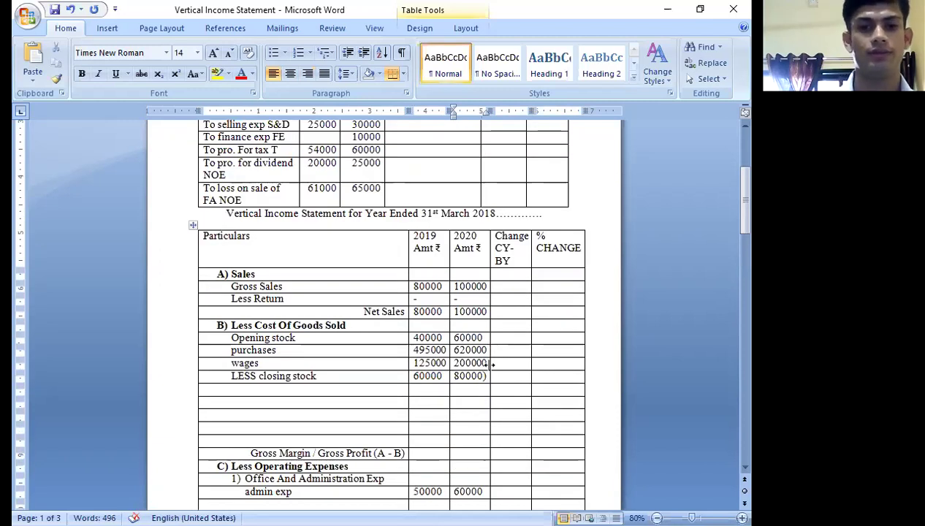
key("Home")
type("(")
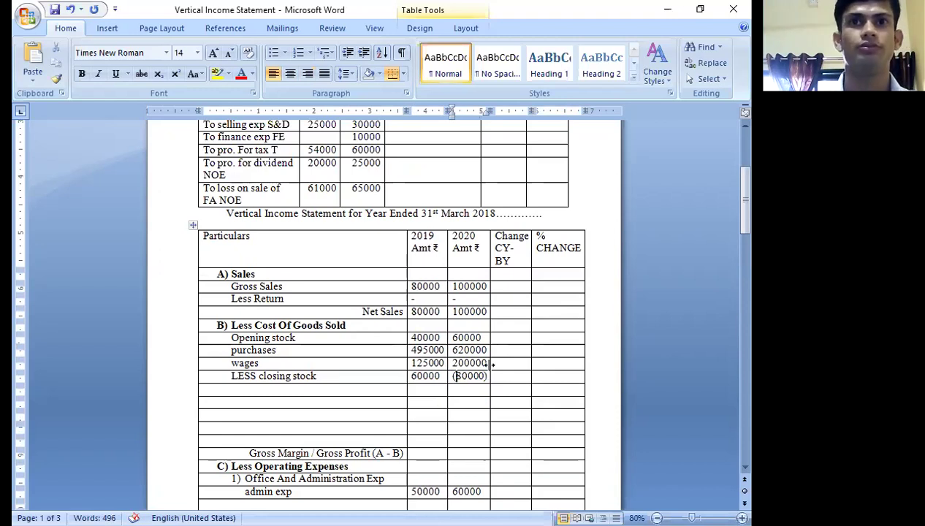
left_click(443, 377)
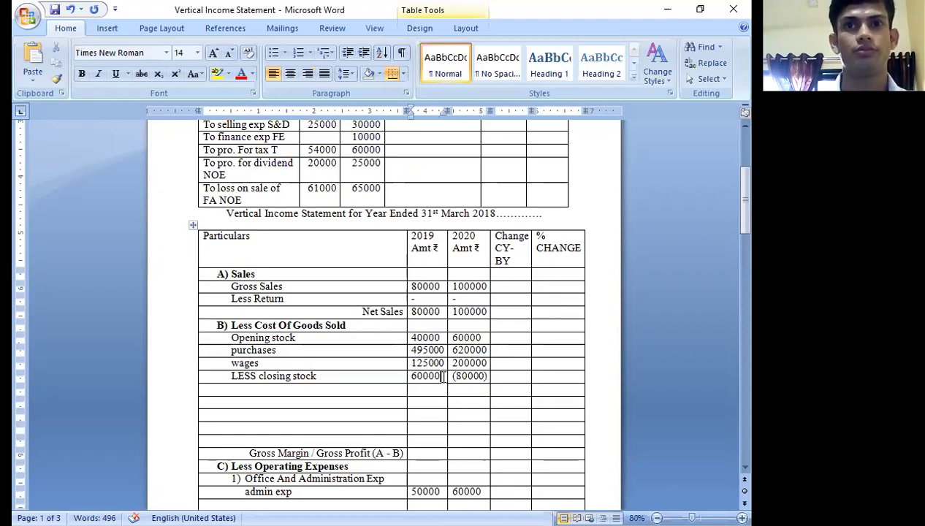
type(")")
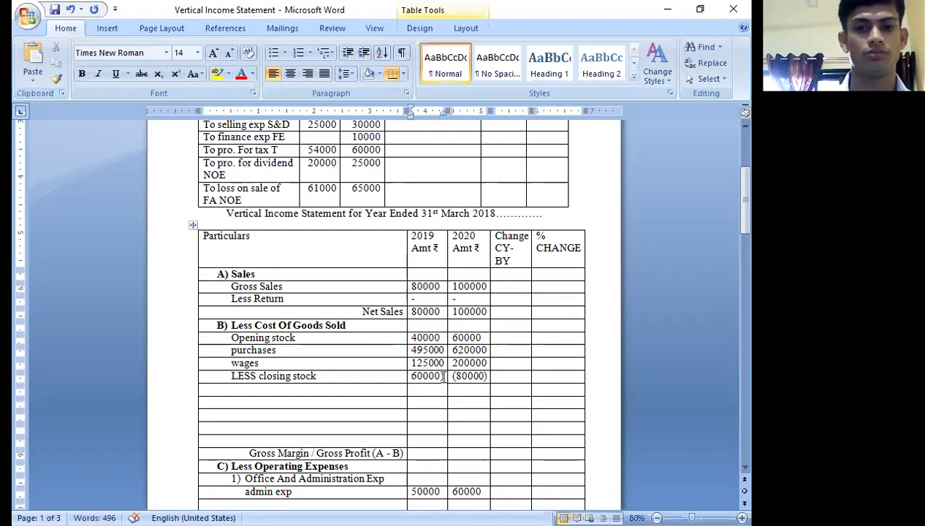
left_click(409, 376)
type("(")
scroll(465, 368, "up", 2)
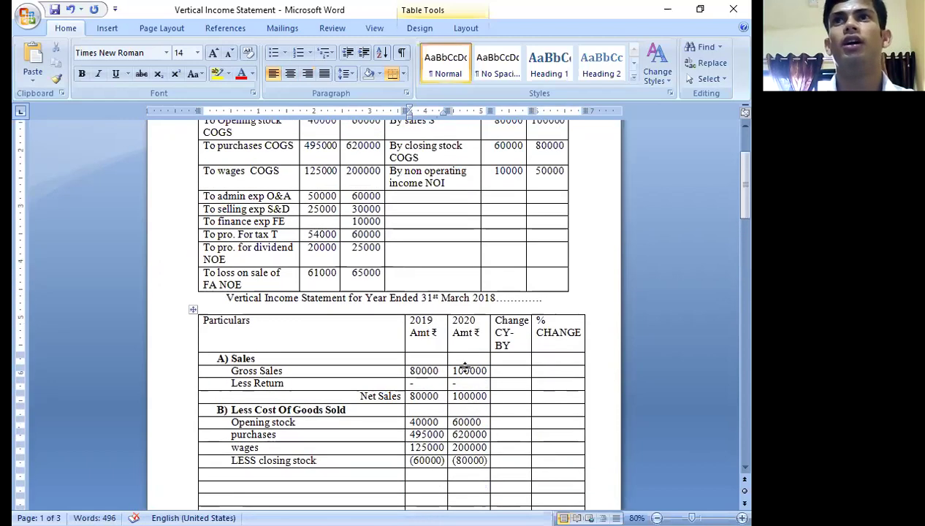
- Copy the 2019 non operating income of 10000 from the profit and loss table into the Add Non-Operating Income row
scroll(465, 367, "up", 1)
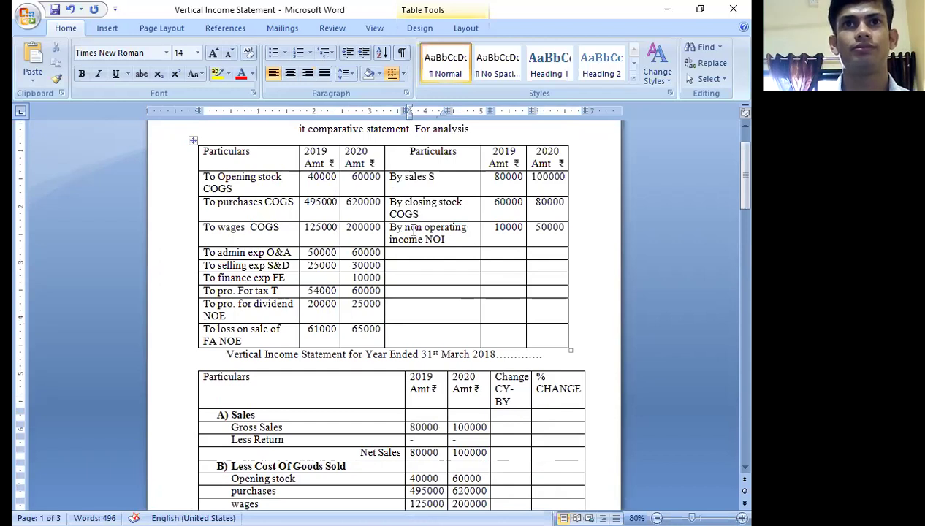
left_click_drag(495, 227, 522, 231)
key("ctrl+c")
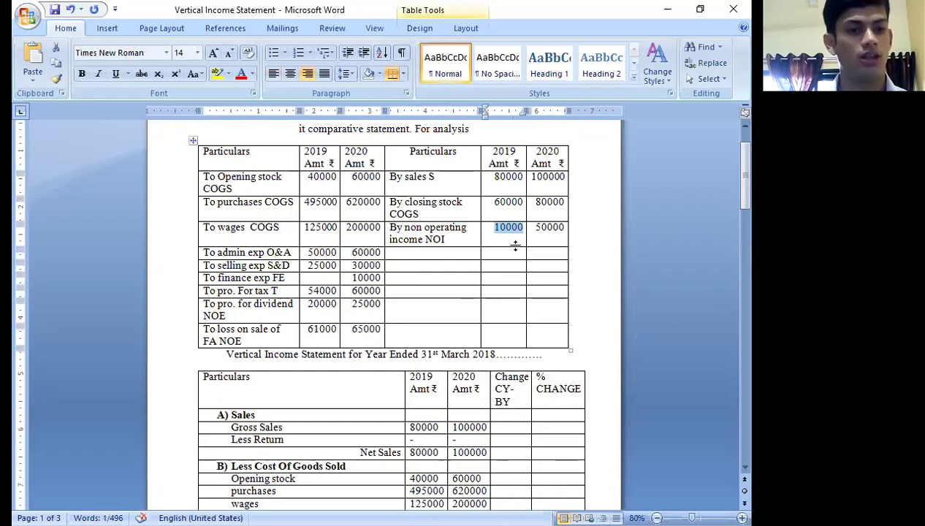
scroll(471, 419, "down", 5)
scroll(340, 442, "down", 10)
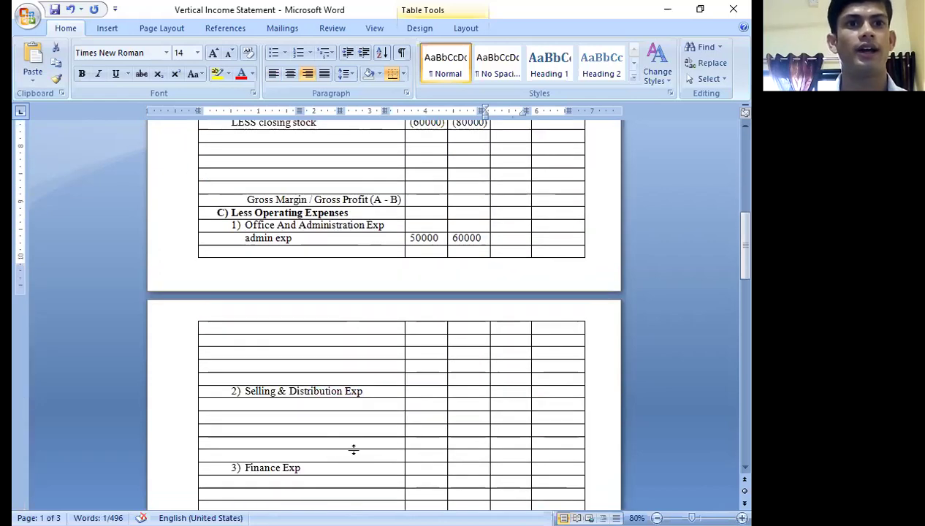
left_click(415, 374)
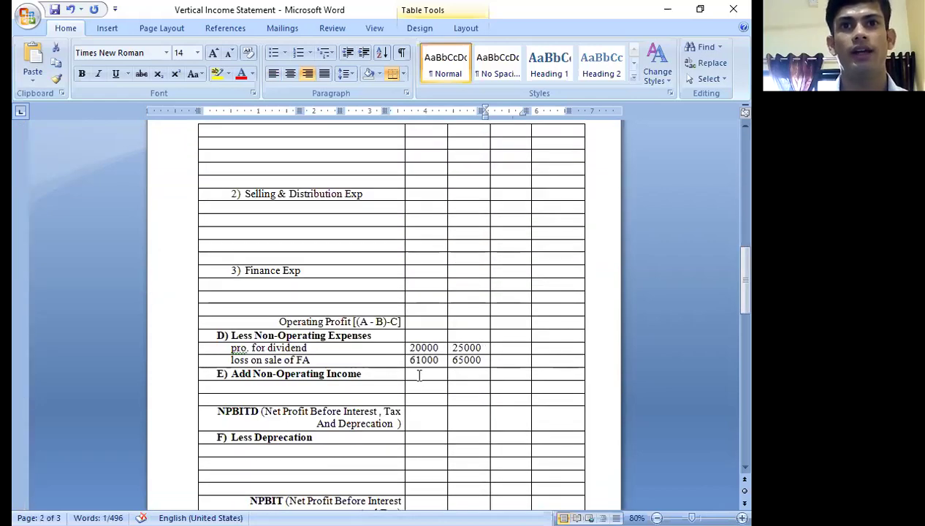
key("ctrl+v")
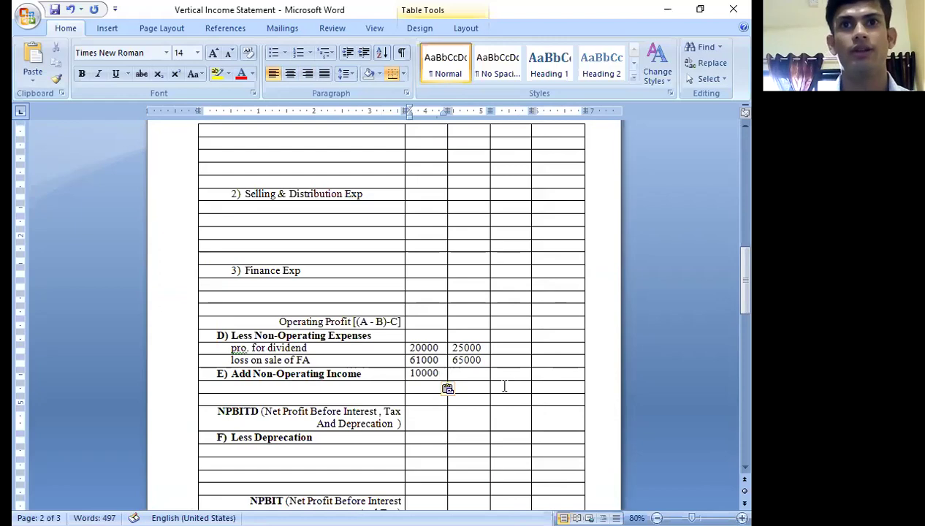
- Copy the 2020 non operating income of 50000 from the profit and loss table into the Add Non-Operating Income row
scroll(461, 376, "up", 10)
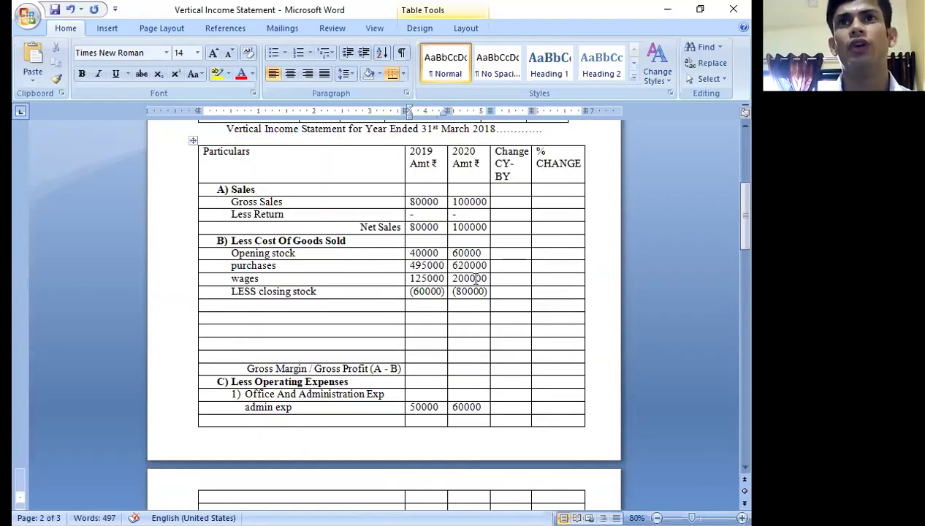
scroll(512, 278, "up", 5)
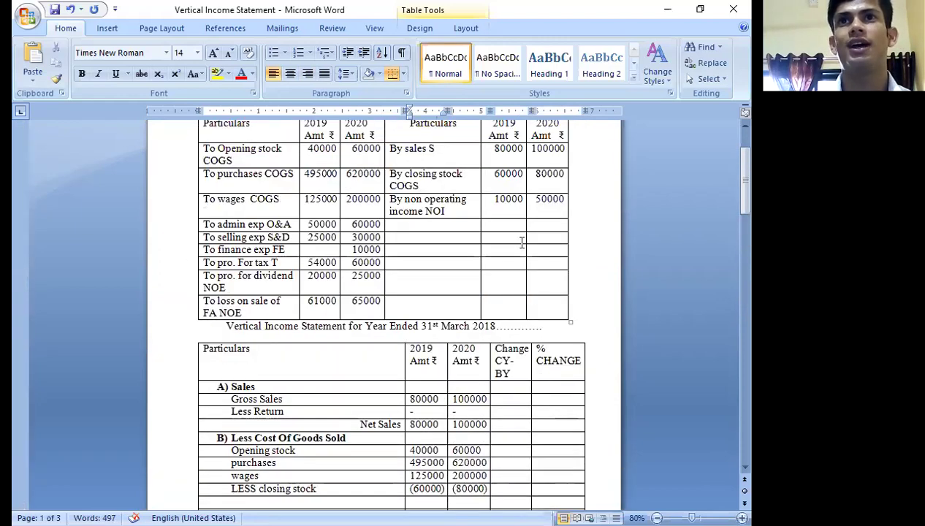
left_click_drag(536, 202, 568, 211)
key("ctrl+c")
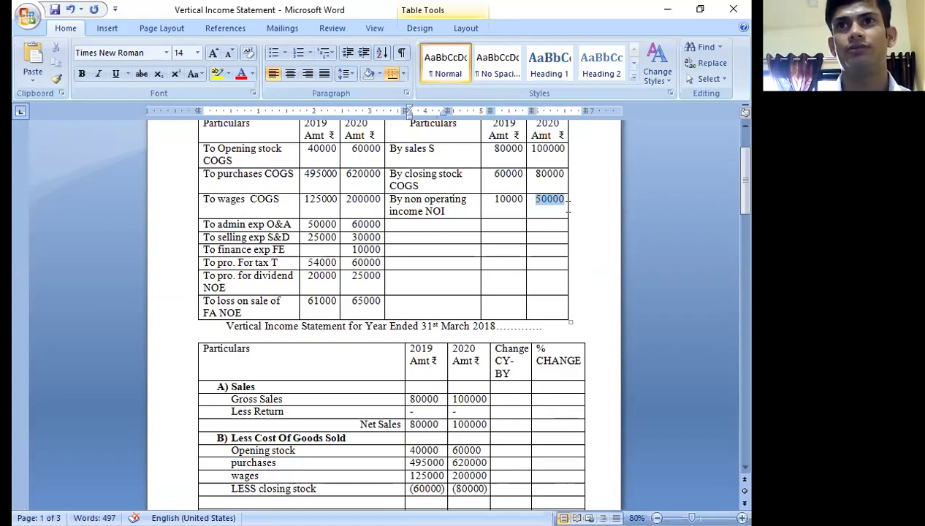
scroll(462, 428, "down", 15)
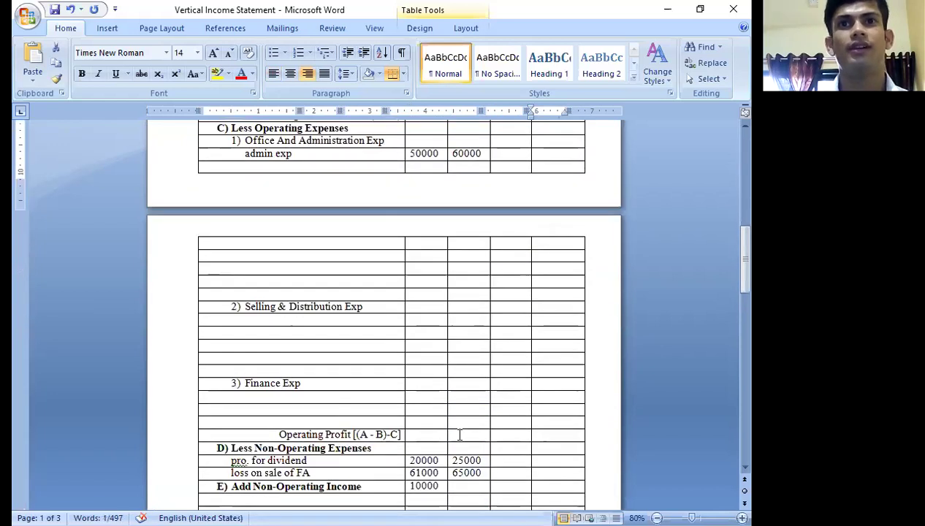
left_click(463, 373)
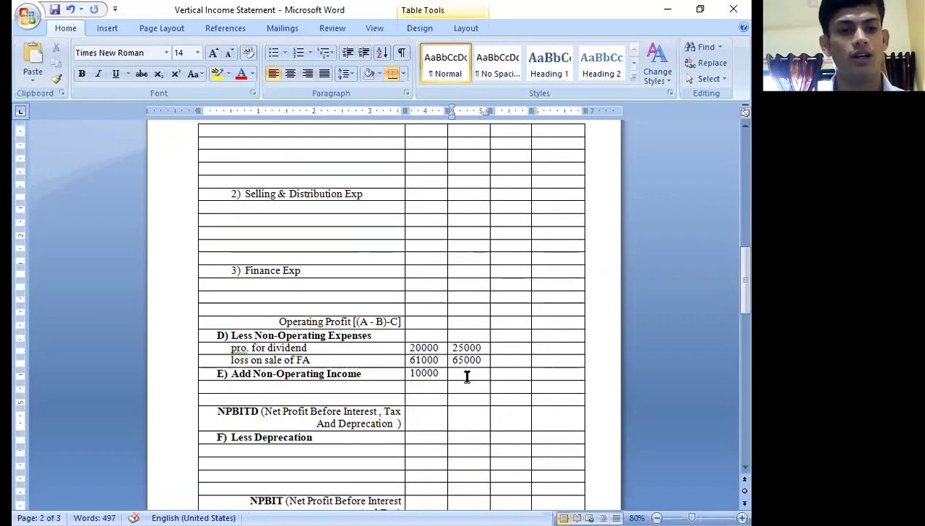
key("ctrl+v")
- Correct sales to 800000 for 2019 and 1000000 for 2020 in both the profit and loss table and the Gross Sales row
scroll(436, 446, "up", 12)
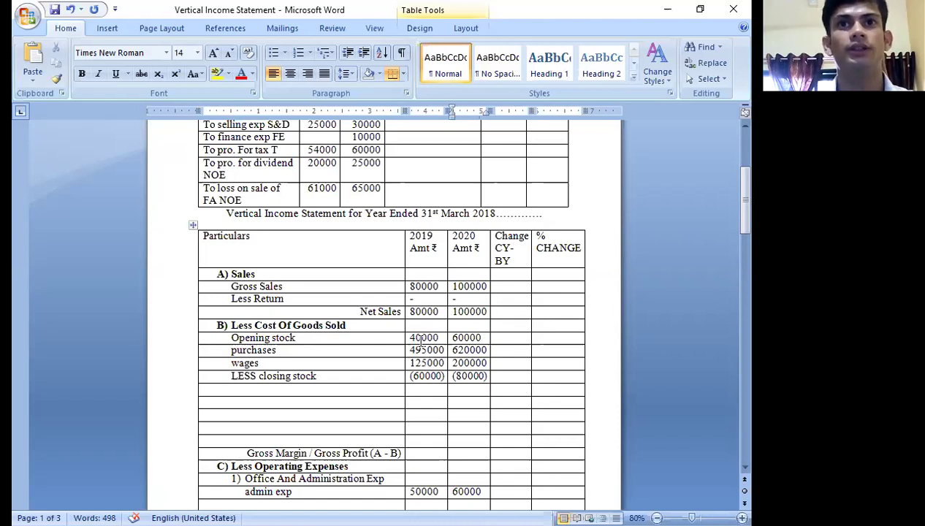
scroll(421, 337, "up", 4)
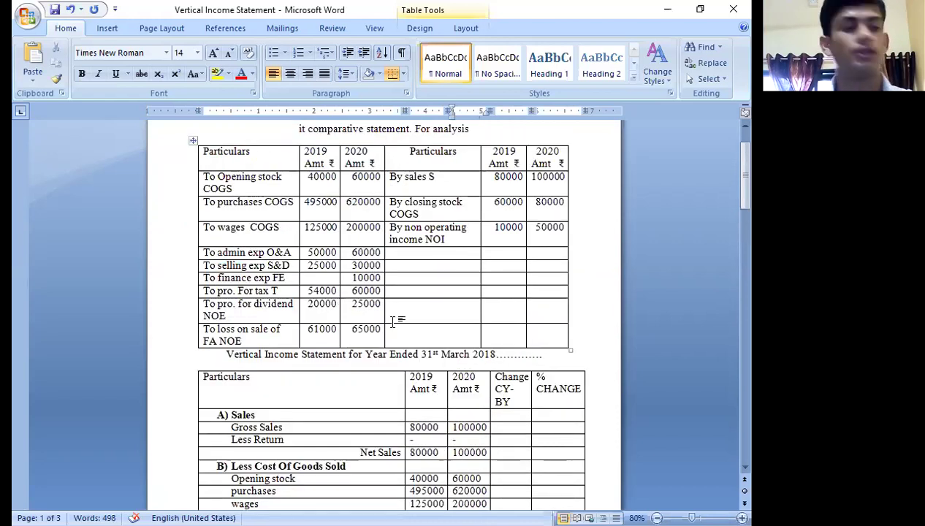
left_click(524, 180)
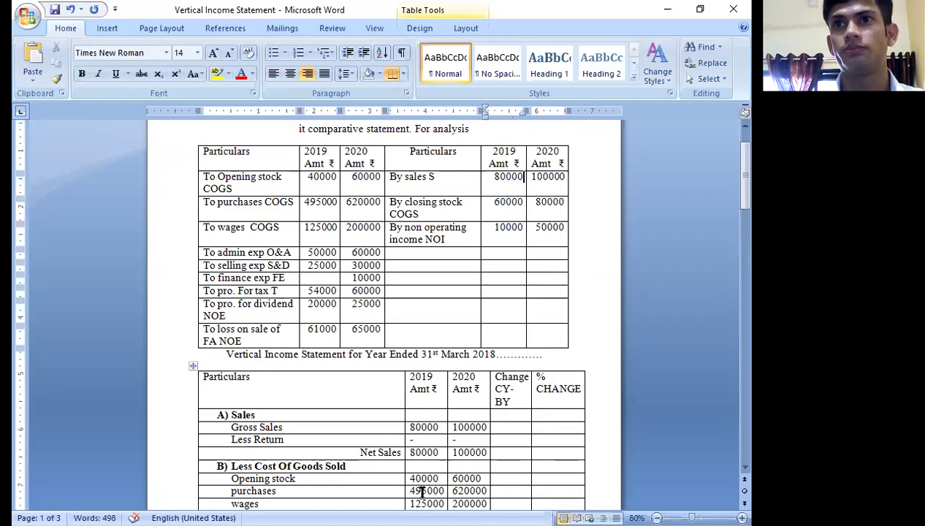
scroll(421, 494, "down", 2)
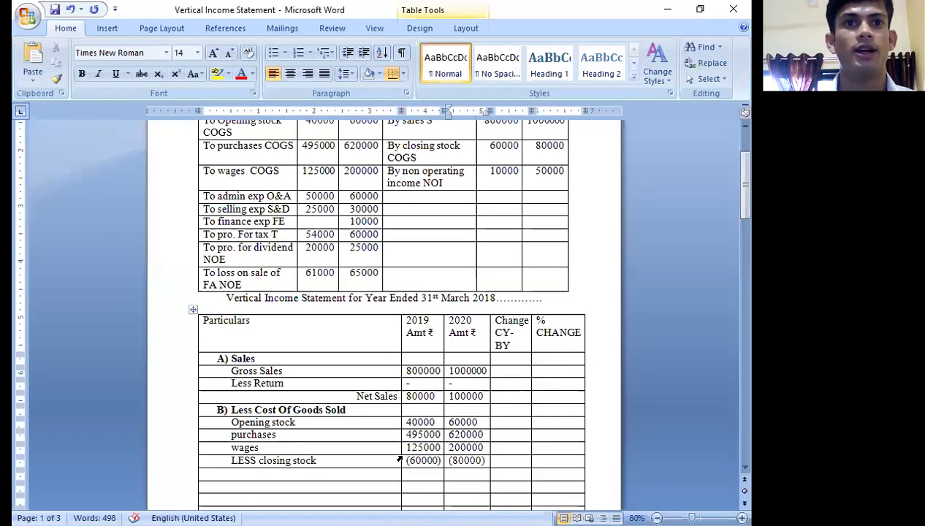
- Enter 600000 in bold as the 2019 cost of goods sold total in the row below LESS closing stock
scroll(398, 457, "down", 1)
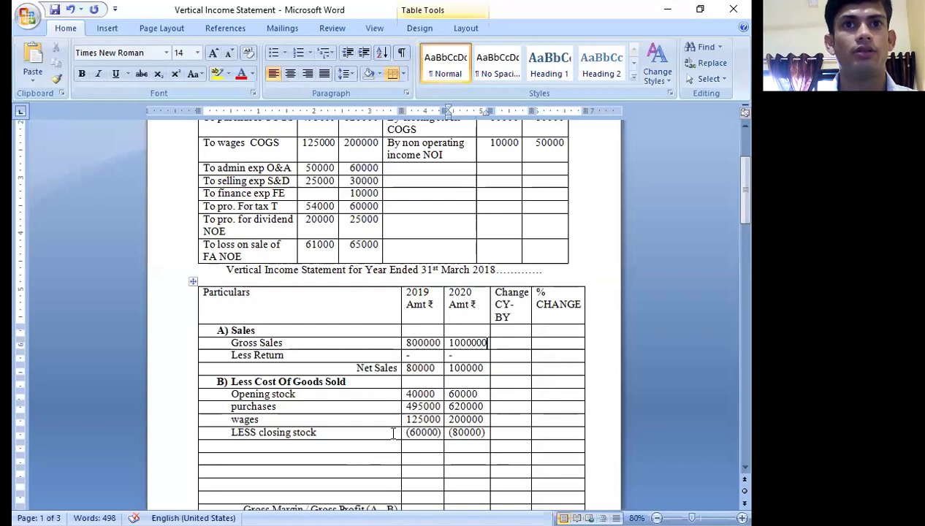
left_click(412, 446)
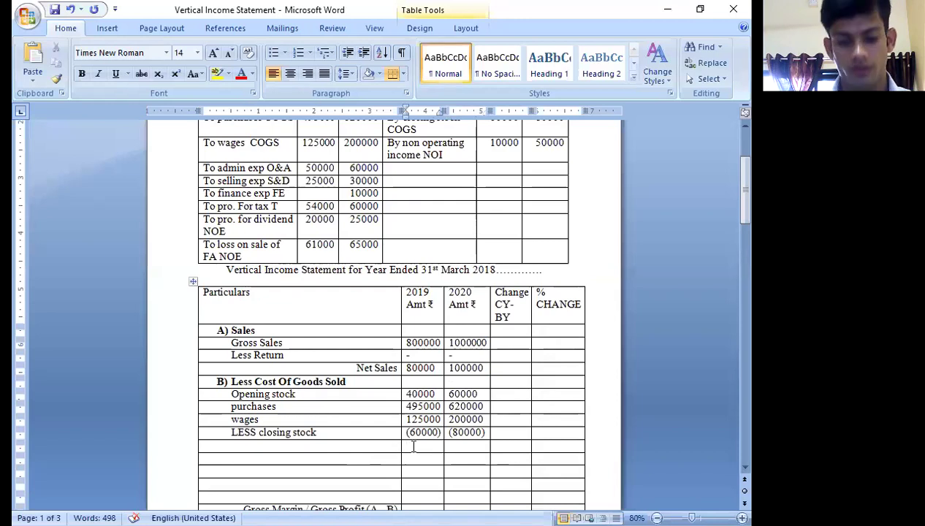
type("600000")
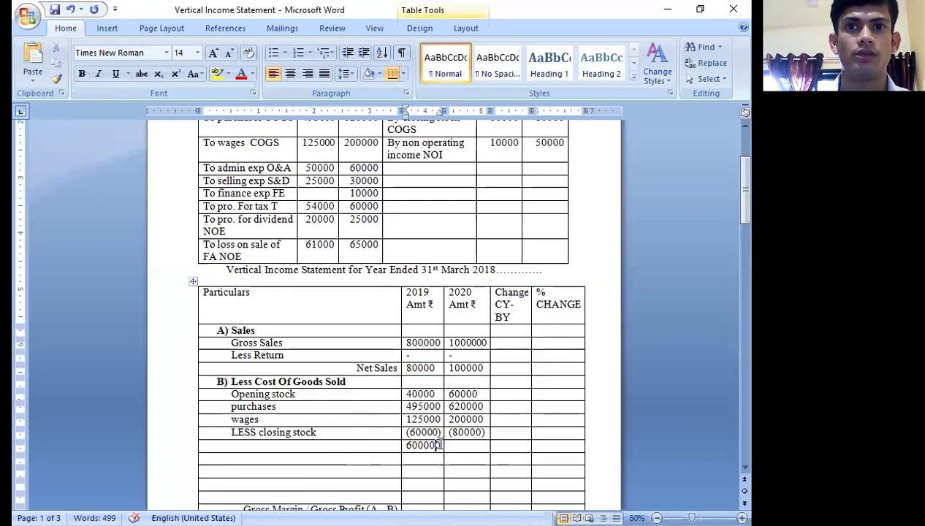
left_click_drag(439, 445, 403, 443)
key("ctrl+b")
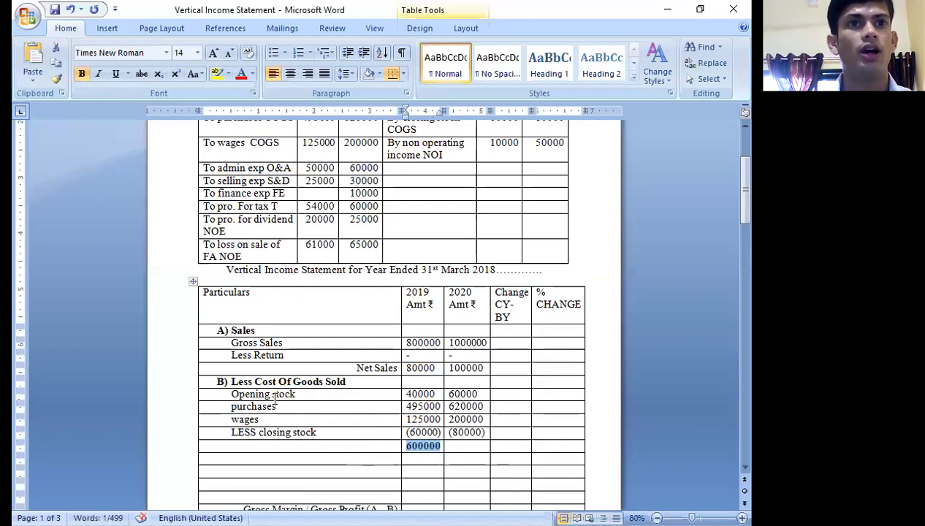
- Label the cost of goods sold total row "TOTAL OF Less Cost Of Goods Sold", reusing the section B heading text
left_click_drag(347, 382, 231, 382)
key("ctrl+c")
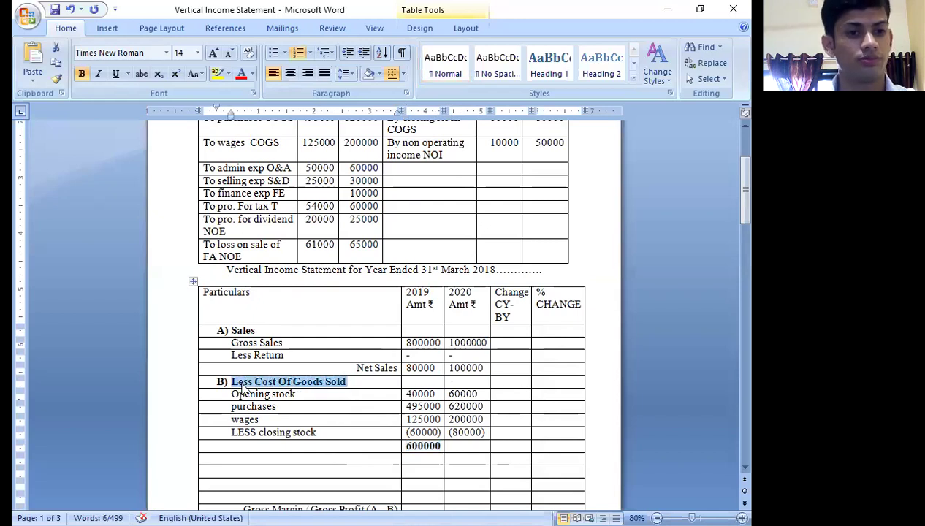
left_click(329, 448)
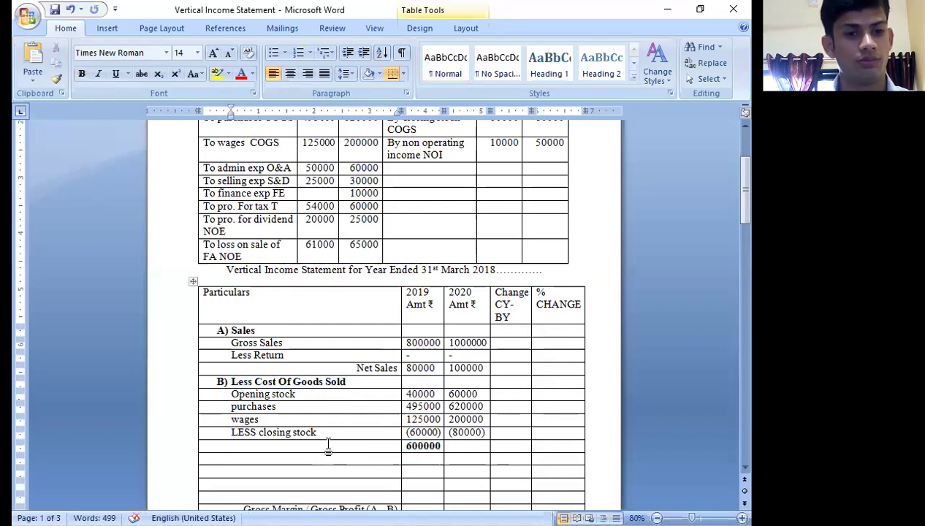
key("ctrl+v")
left_click(230, 446)
type("TOTAL")
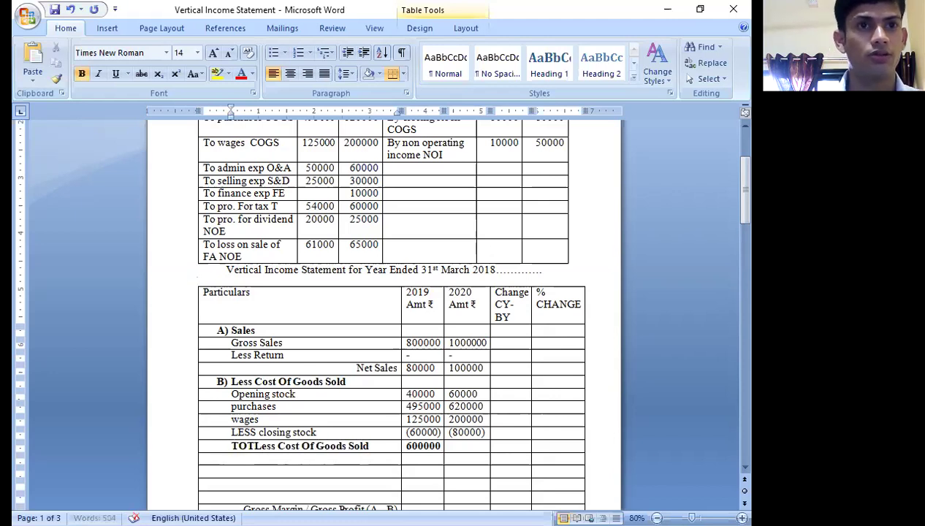
type(" O")
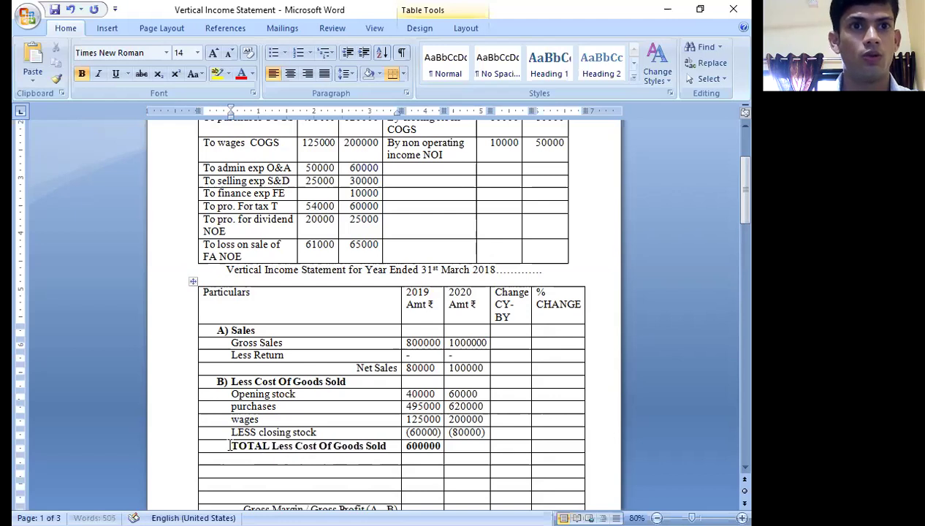
type("F")
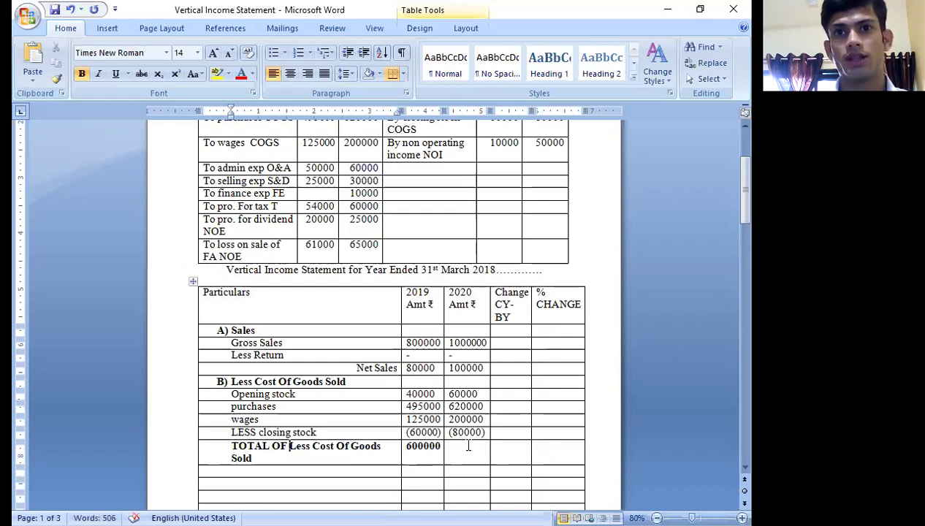
- Correct the Net Sales amounts to 1000000 for 2020 and 800000 for 2019
left_click(485, 368)
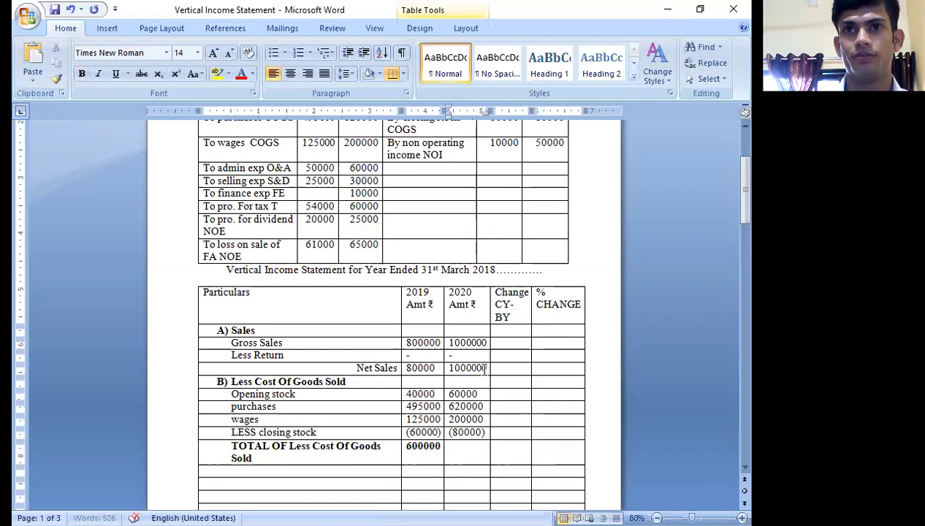
left_click(437, 367)
type("0")
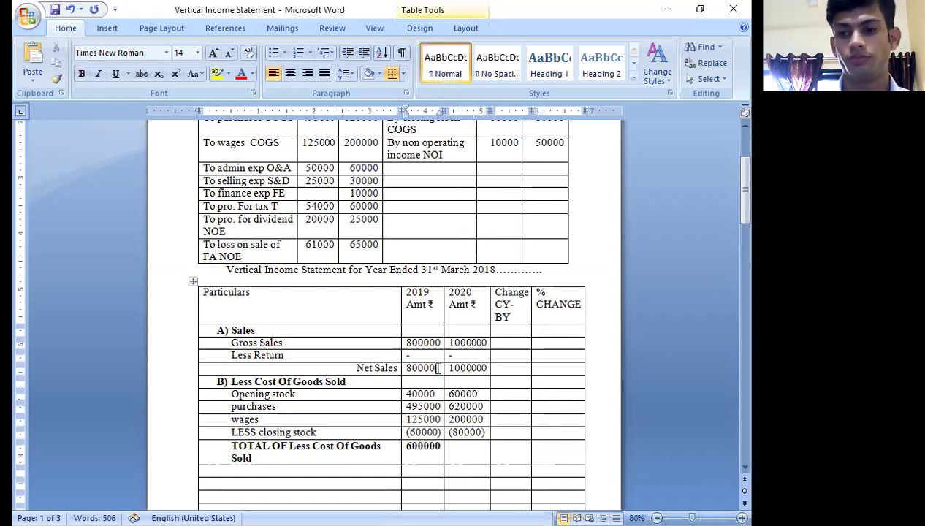
- Enter 800000 in bold as the 2020 total of Cost Of Goods Sold
left_click(477, 394)
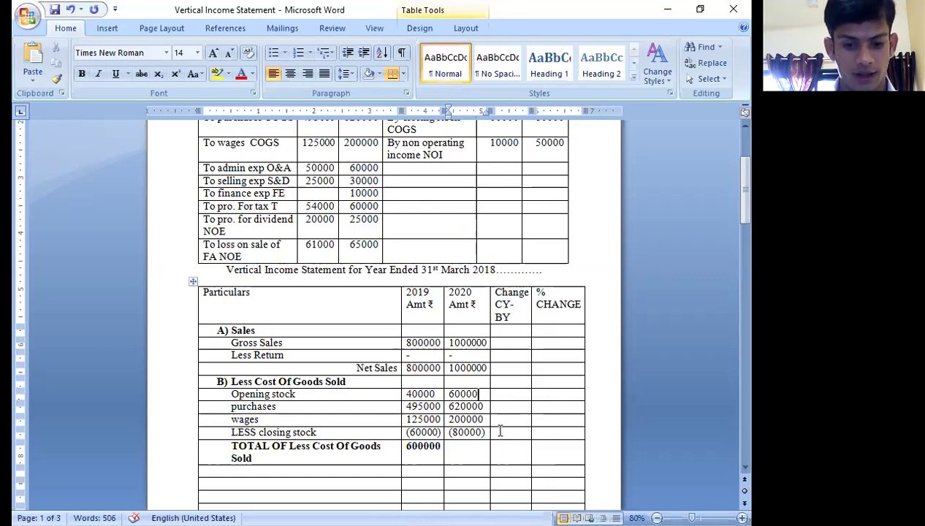
left_click(474, 450)
type("800000")
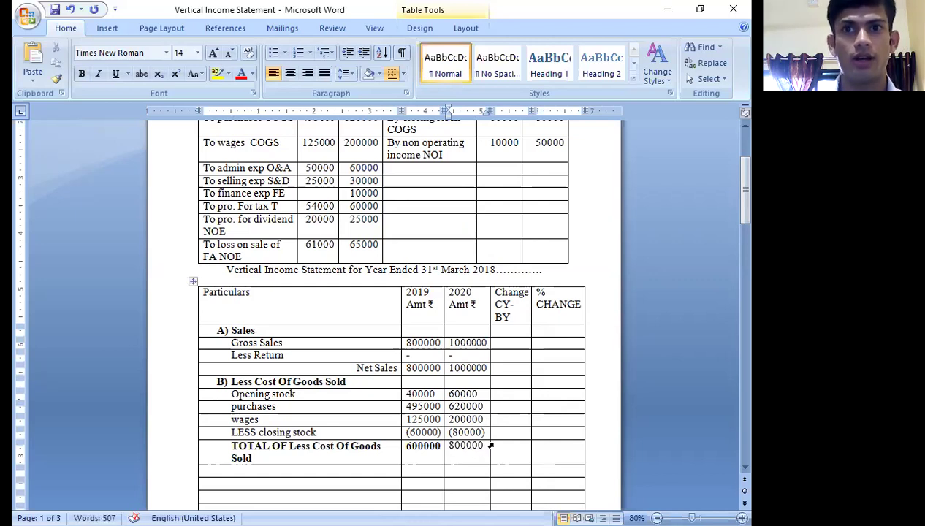
left_click_drag(481, 448, 451, 455)
key("ctrl+b")
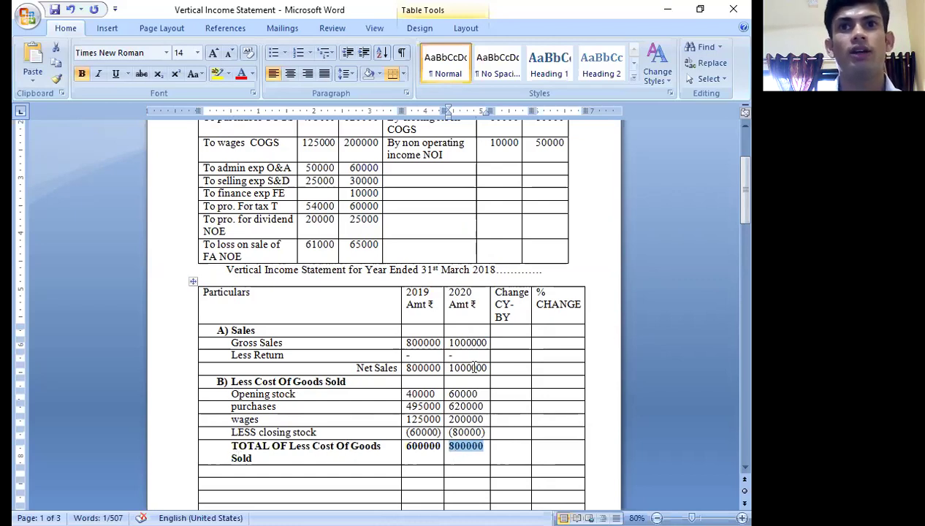
- Fill the Gross Margin / Gross Profit row with 200000 for both 2019 and 2020 and make both amounts bold
scroll(475, 368, "down", 4)
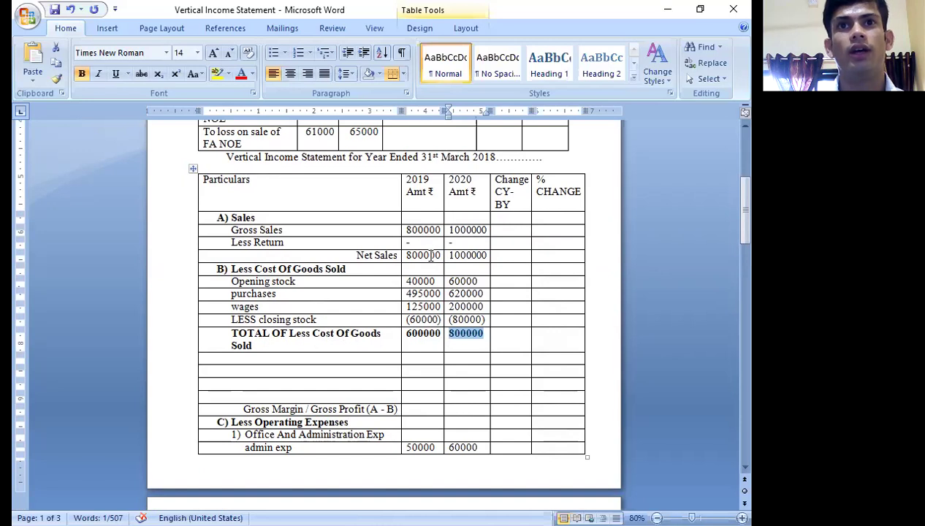
left_click(422, 411)
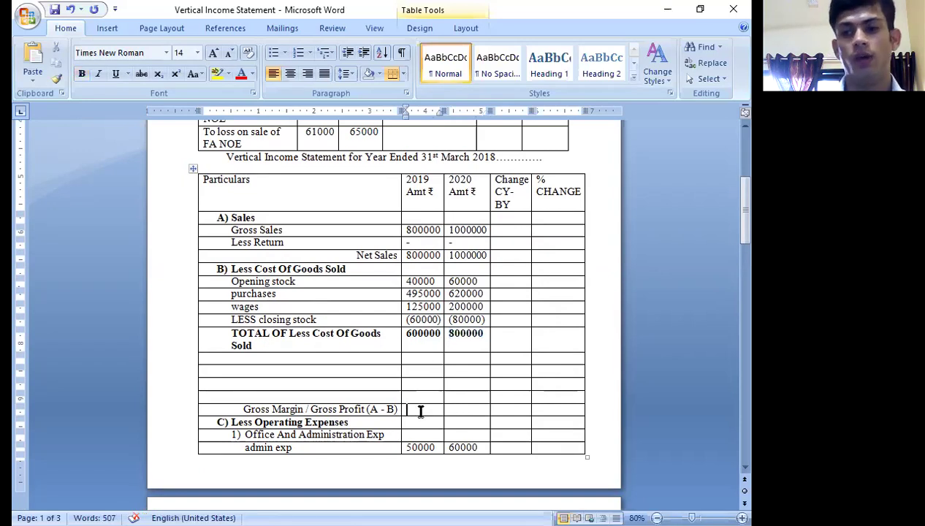
type("200")
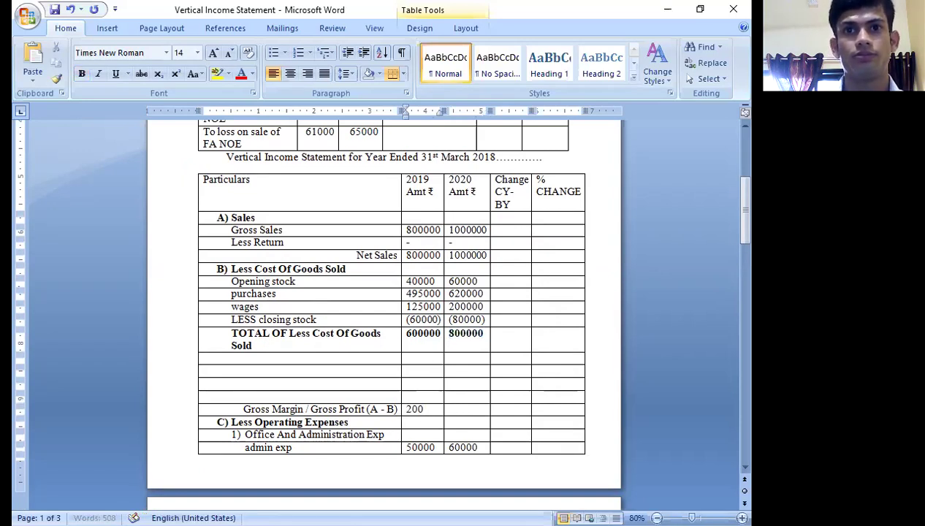
type("0000")
key("Tab")
type("200000")
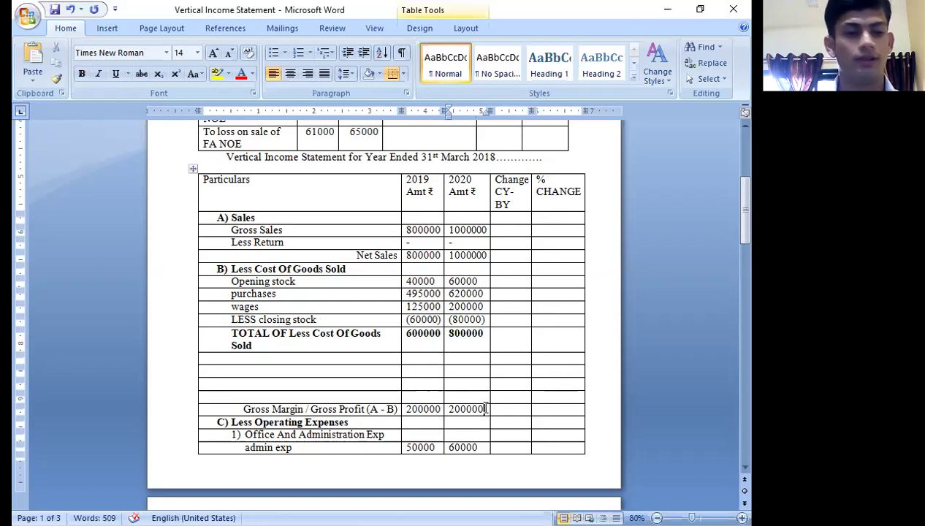
left_click_drag(486, 408, 431, 409)
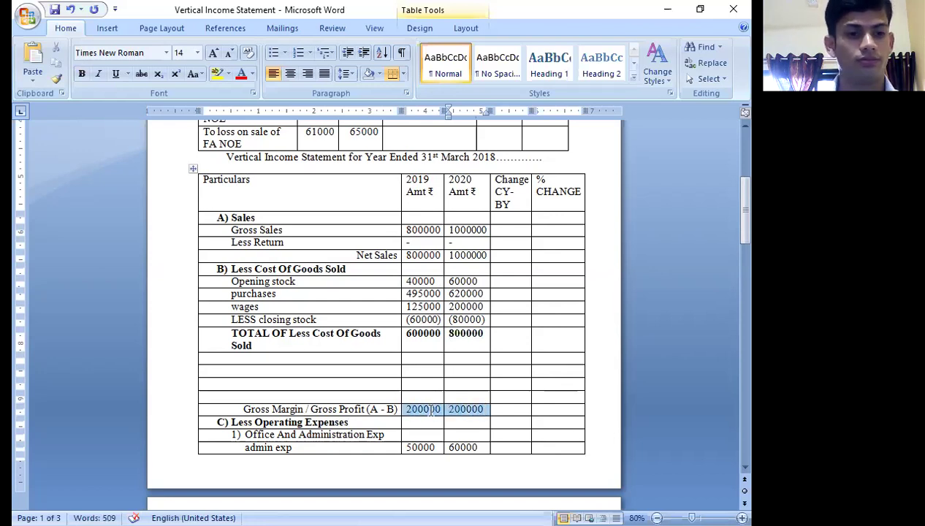
key("ctrl+b")
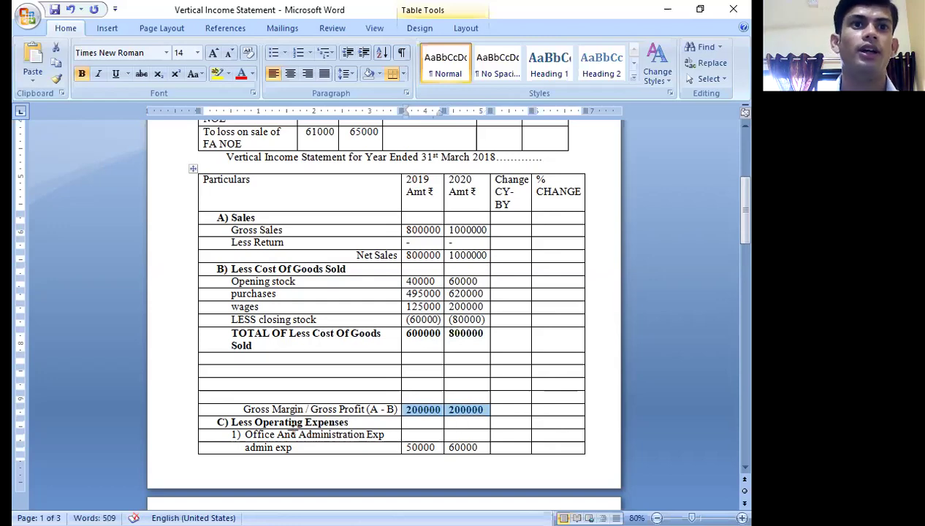
scroll(459, 416, "down", 3)
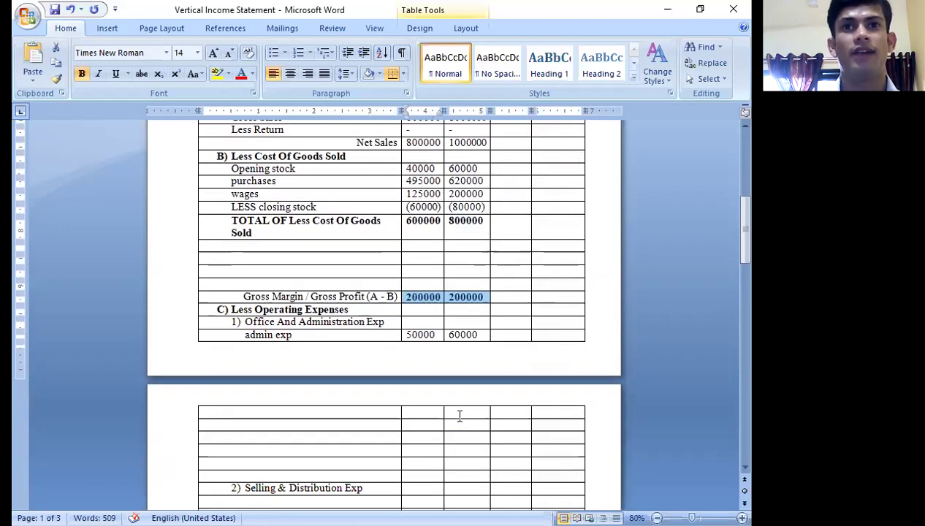
- Fill the Selling & Distribution Exp row with 25000 for 2019 and 30000 for 2020, taken from the profit and loss items
scroll(420, 368, "down", 2)
scroll(417, 384, "down", 1)
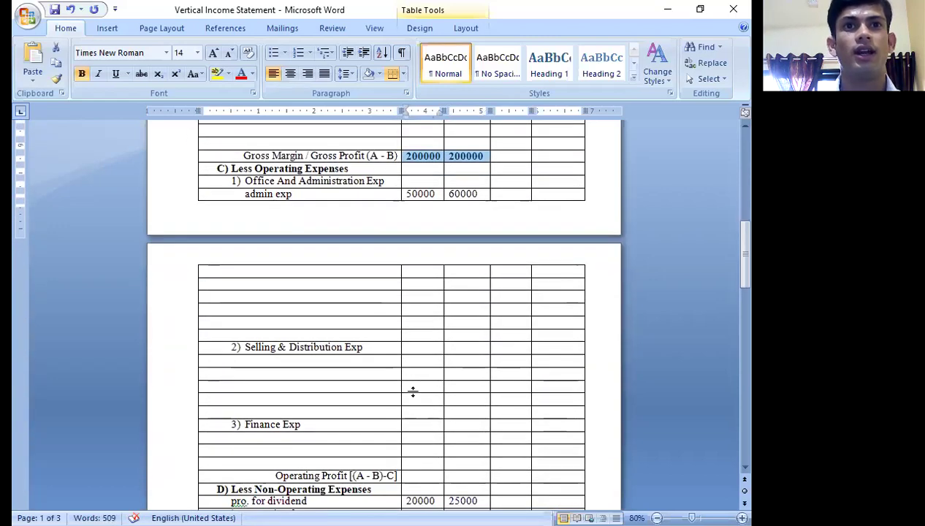
scroll(413, 395, "down", 1)
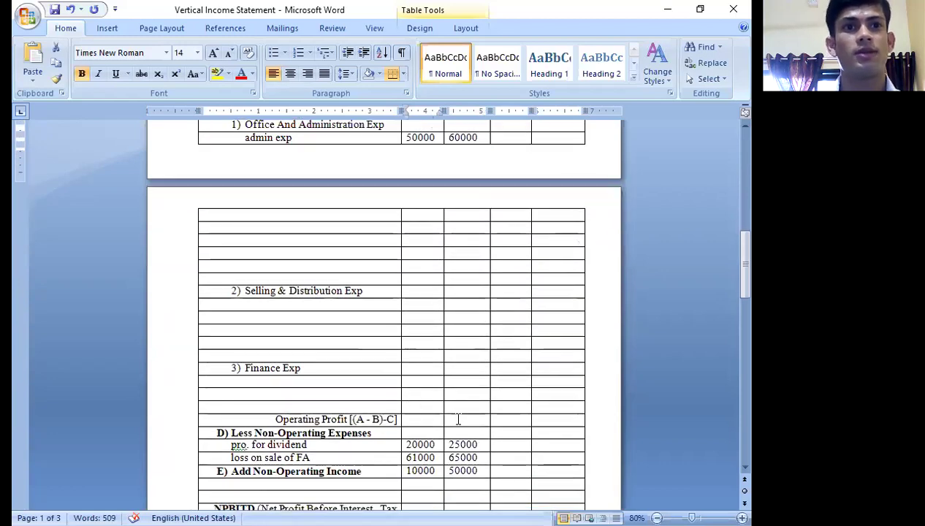
scroll(440, 428, "up", 8)
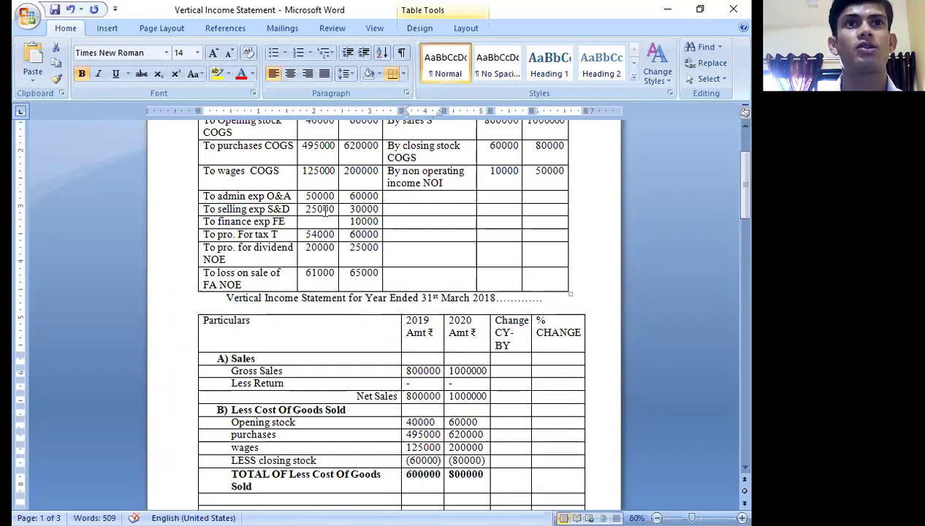
scroll(438, 435, "down", 5)
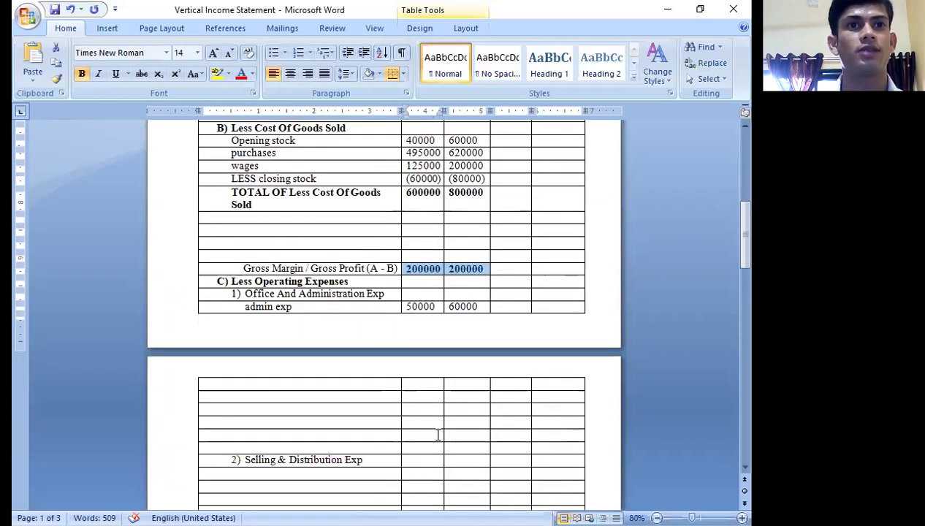
scroll(437, 435, "down", 1)
left_click(436, 405)
type("25000")
key("Tab")
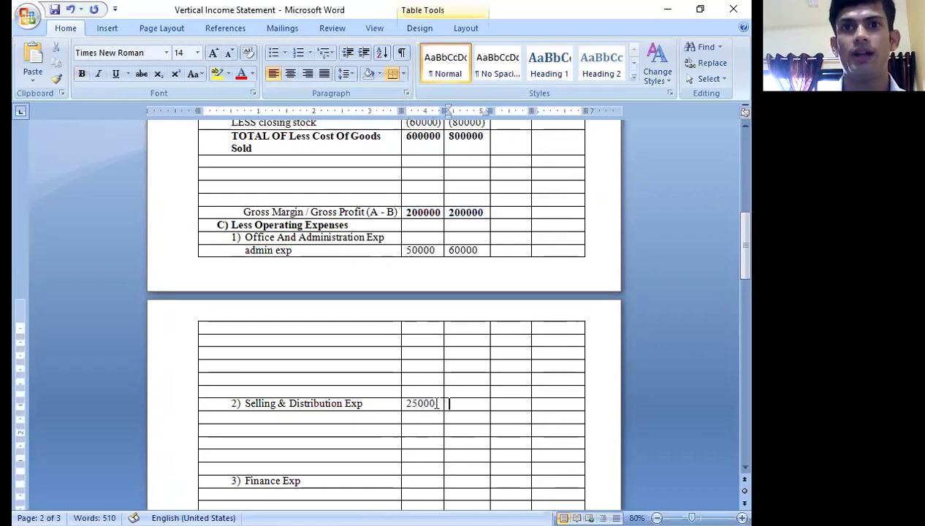
scroll(314, 355, "up", 5)
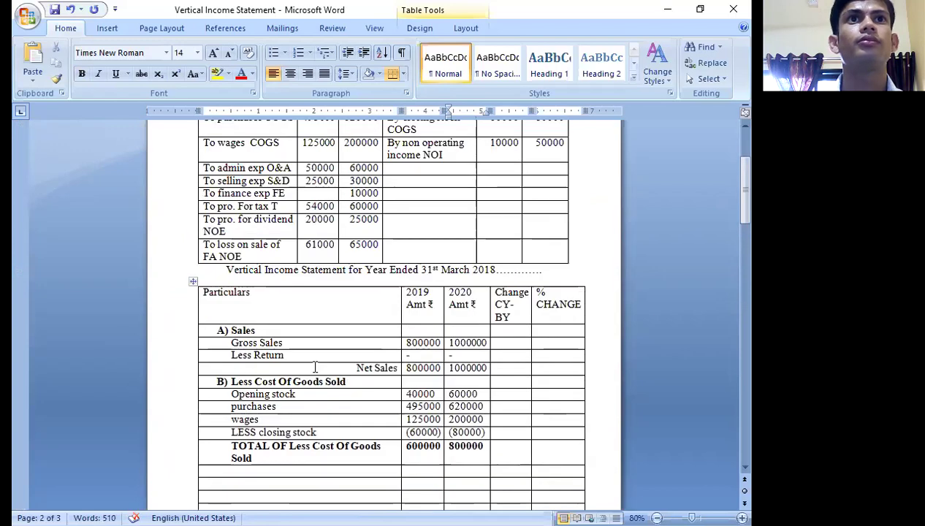
scroll(473, 429, "down", 5)
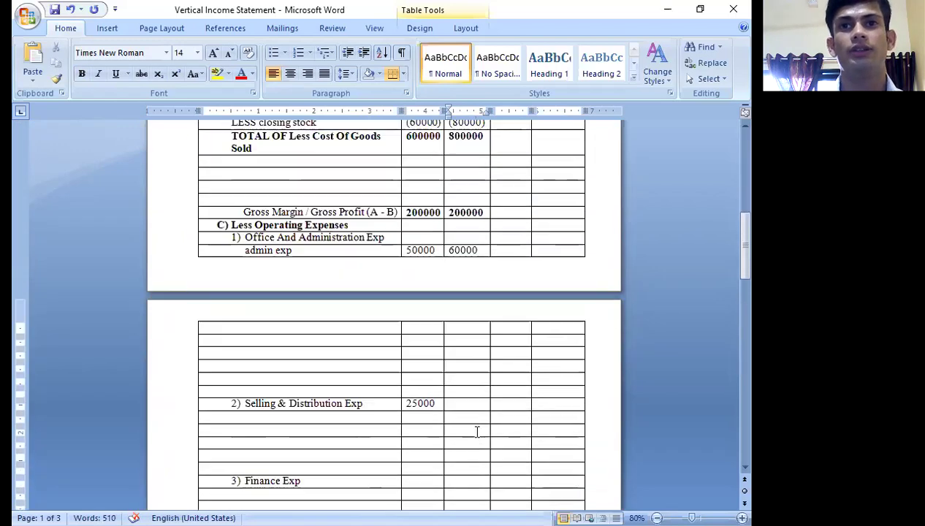
scroll(477, 432, "down", 1)
type("30000")
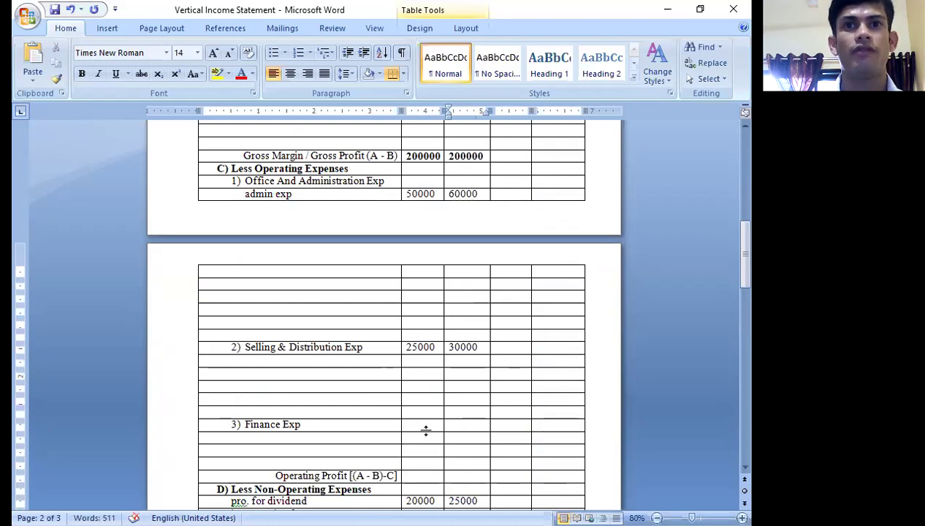
- Fill the Finance Exp row with a dash for 2019 and 10000 for 2020, checking the source account
left_click(418, 427)
type("-")
scroll(399, 405, "up", 7)
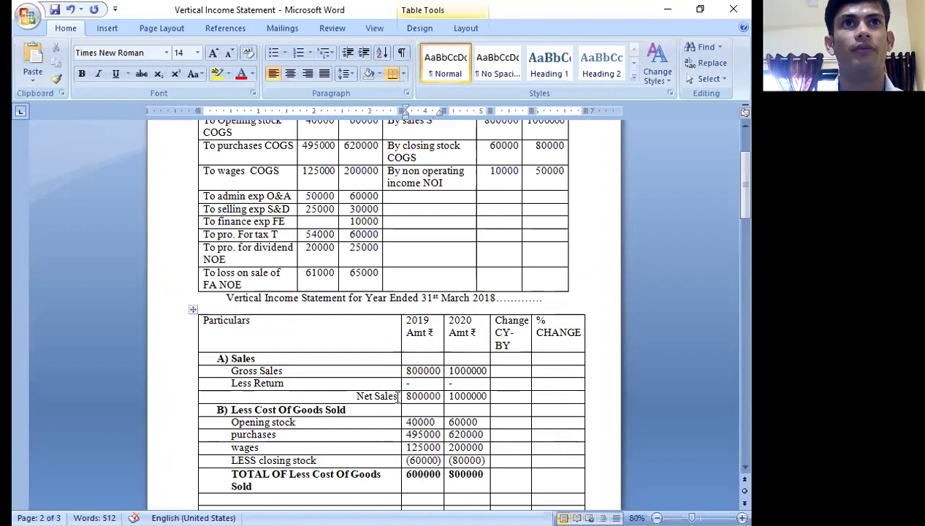
scroll(324, 324, "up", 4)
scroll(324, 322, "down", 2)
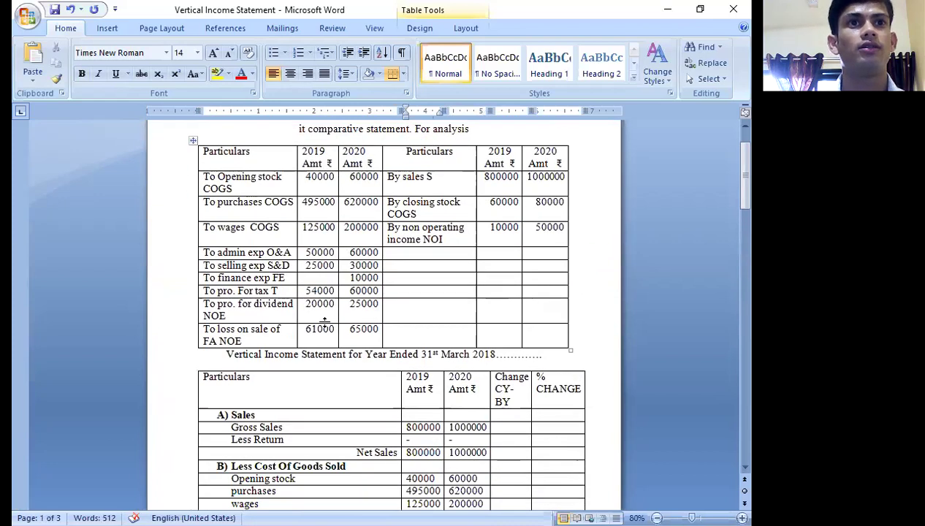
left_click(320, 278)
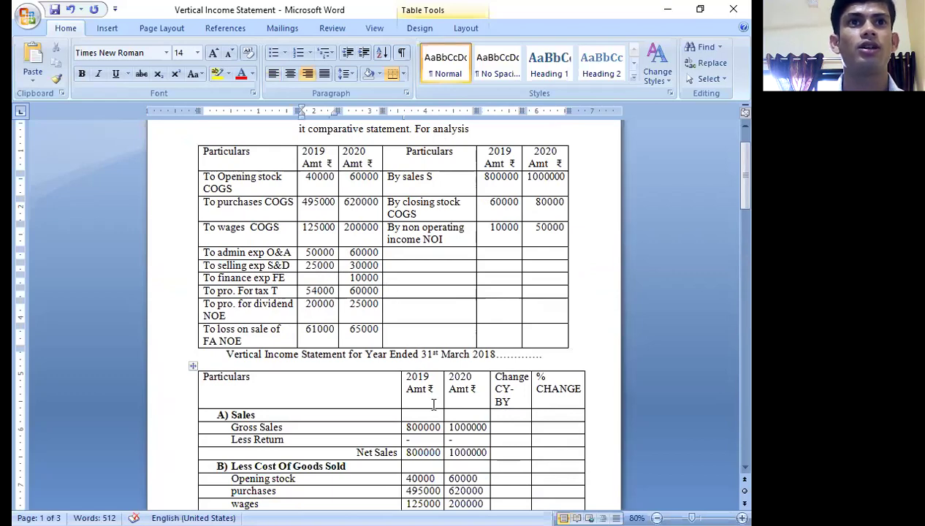
scroll(433, 404, "down", 10)
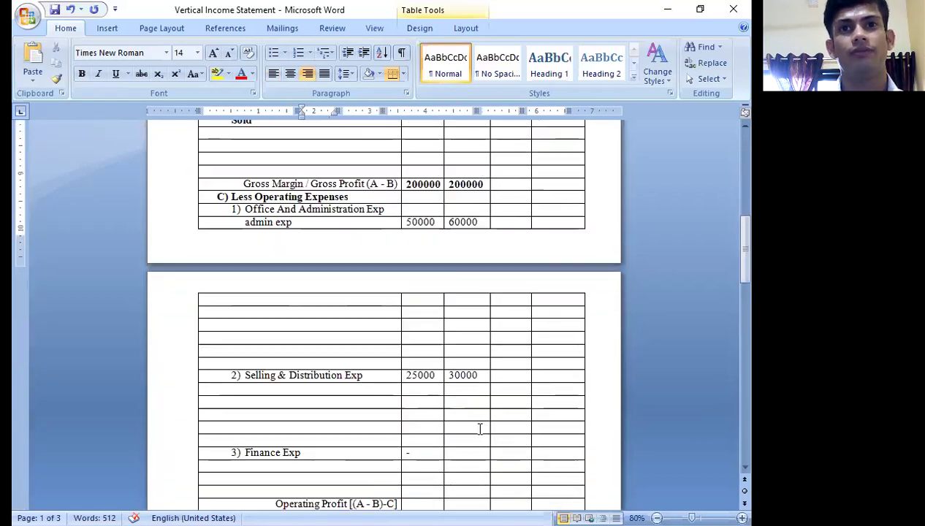
scroll(481, 429, "down", 2)
left_click(463, 396)
type("10000")
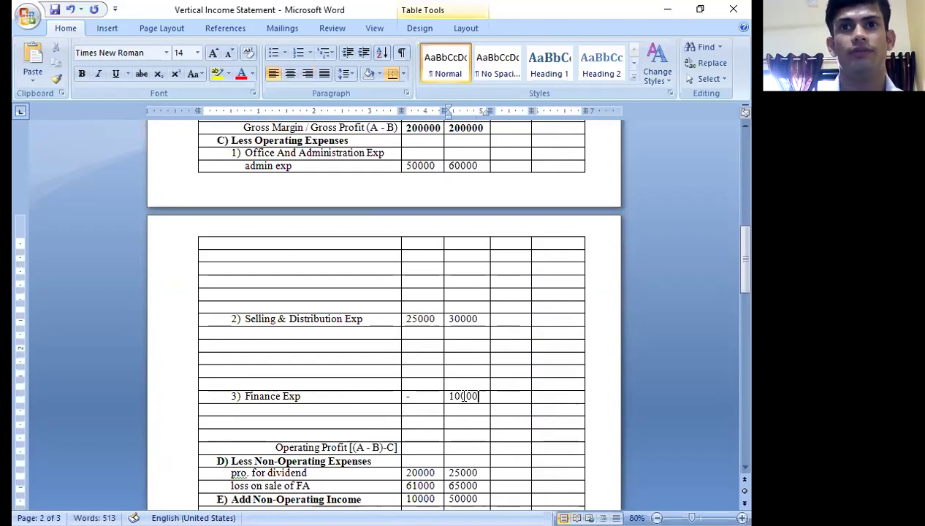
- Enter the Operating Profit [(A - B)-C] as 125000 for 2019 and 100000 for 2020
scroll(465, 396, "up", 3)
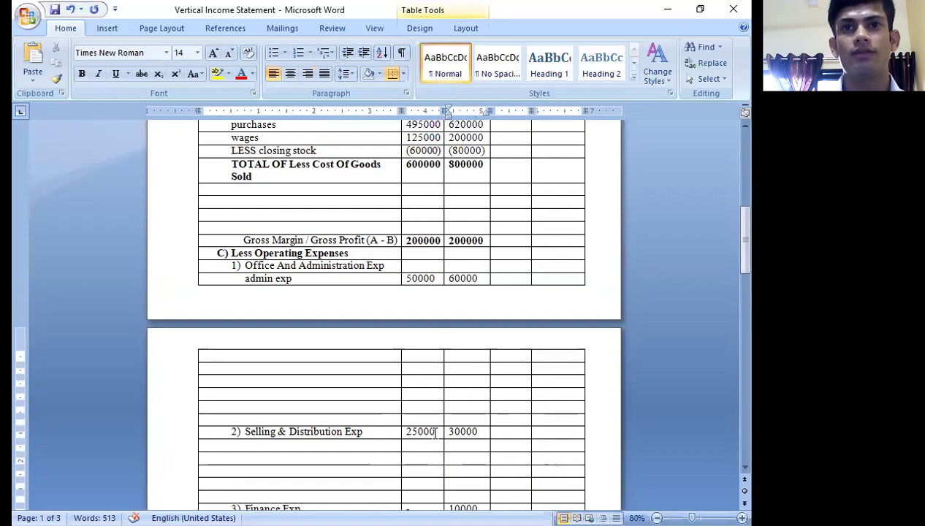
scroll(434, 428, "down", 1)
scroll(436, 422, "down", 1)
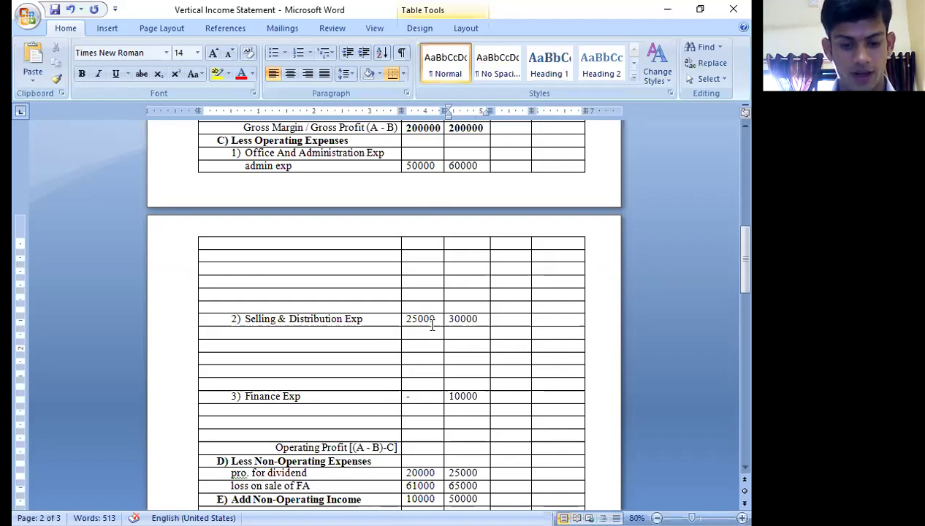
left_click(420, 447)
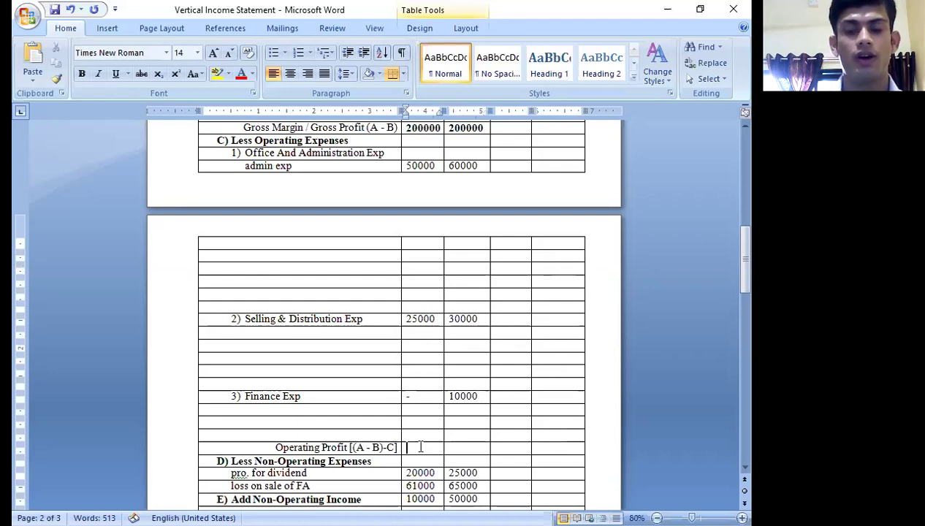
type("1")
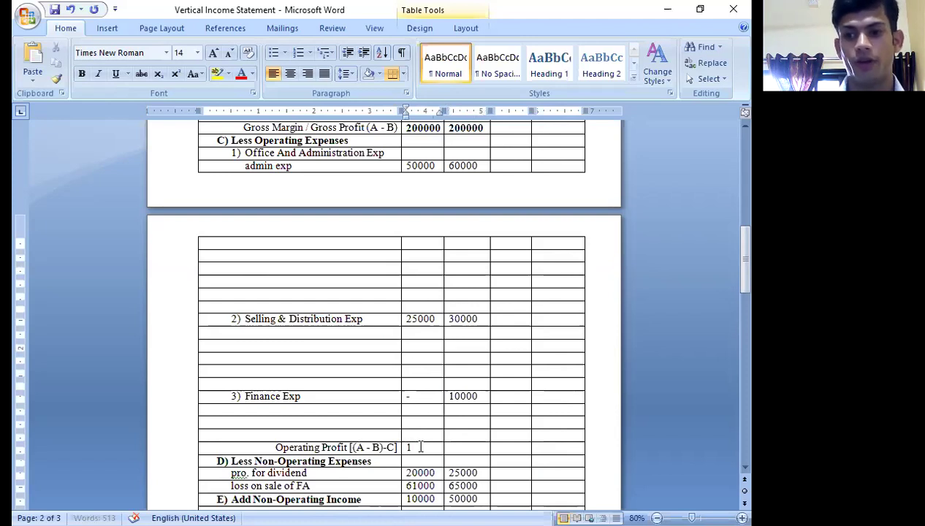
type("25000")
key("Tab")
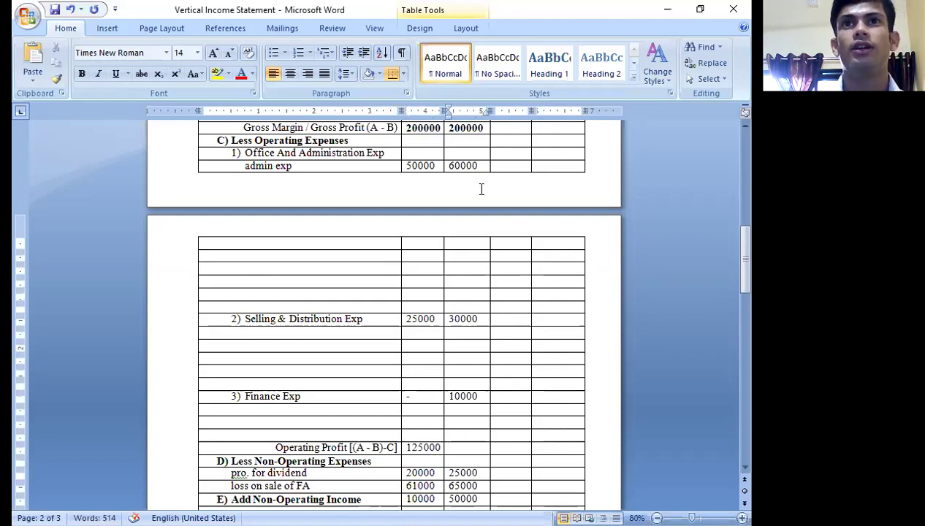
scroll(472, 307, "up", 1)
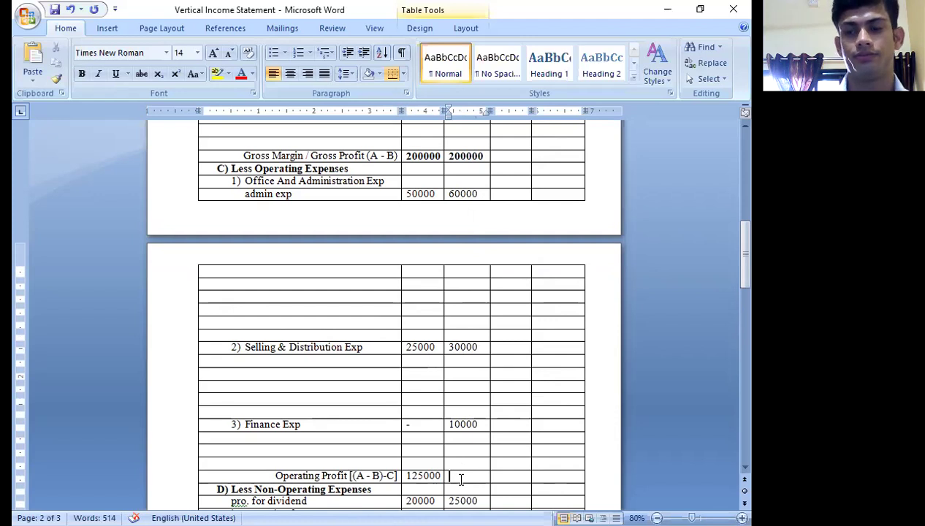
type("100000")
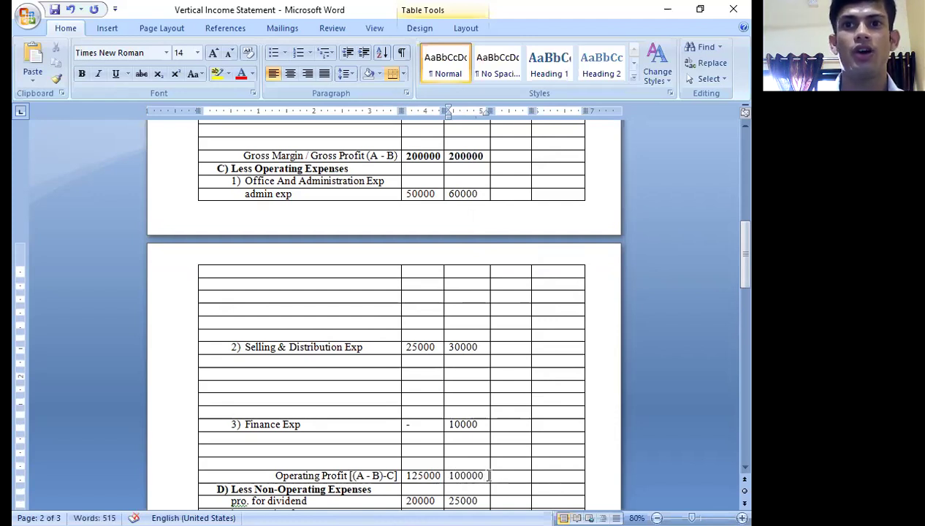
- Make both Operating Profit amounts bold
left_click_drag(486, 476, 415, 482)
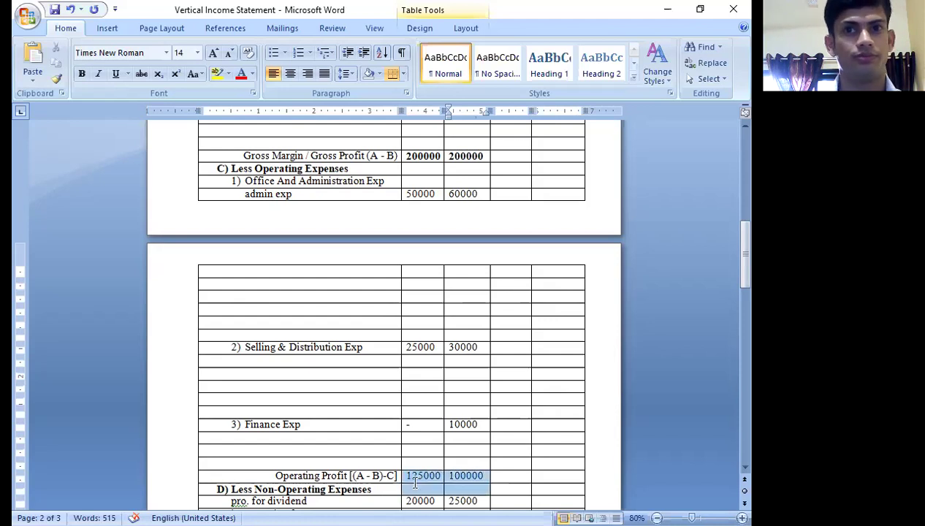
left_click(486, 476)
left_click_drag(485, 476, 422, 476)
key("ctrl+b")
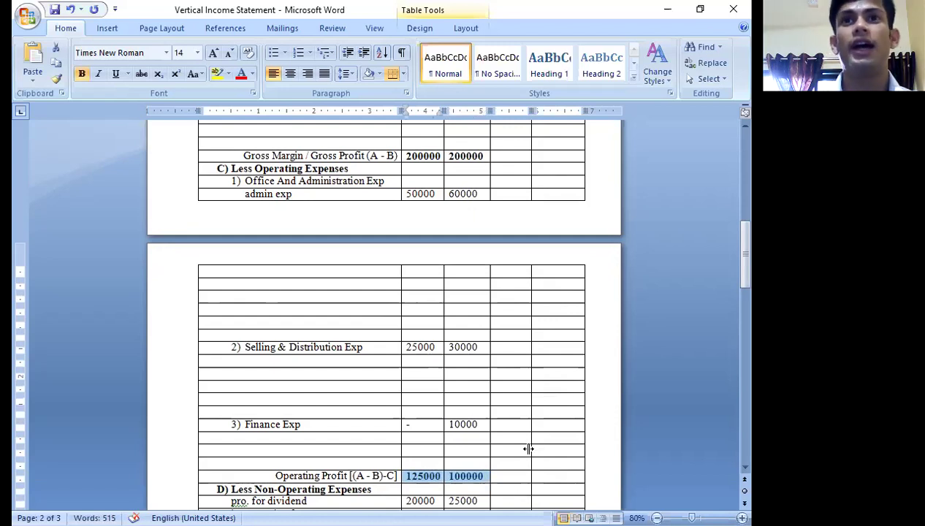
- Enter 54000 in bold as the 2019 NPBITD amount
scroll(463, 416, "down", 3)
scroll(463, 429, "down", 1)
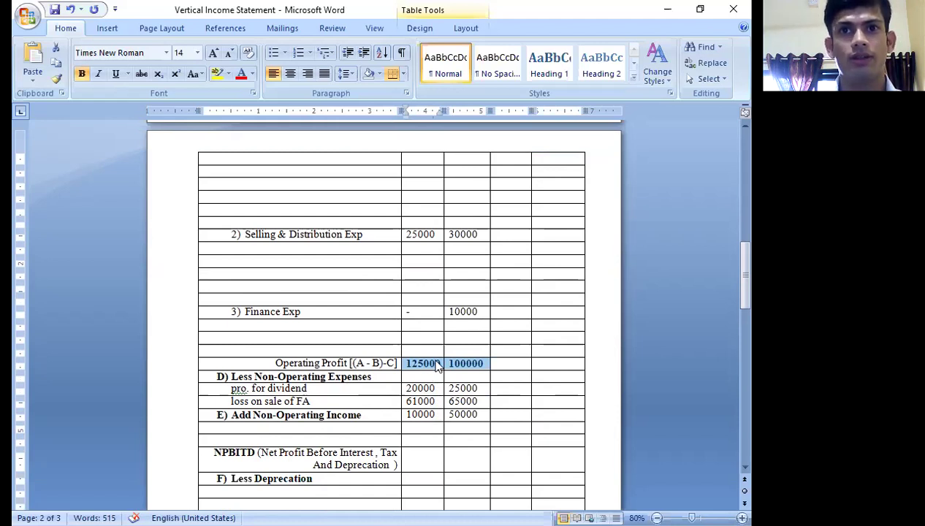
left_click(439, 415)
left_click_drag(439, 415, 409, 416)
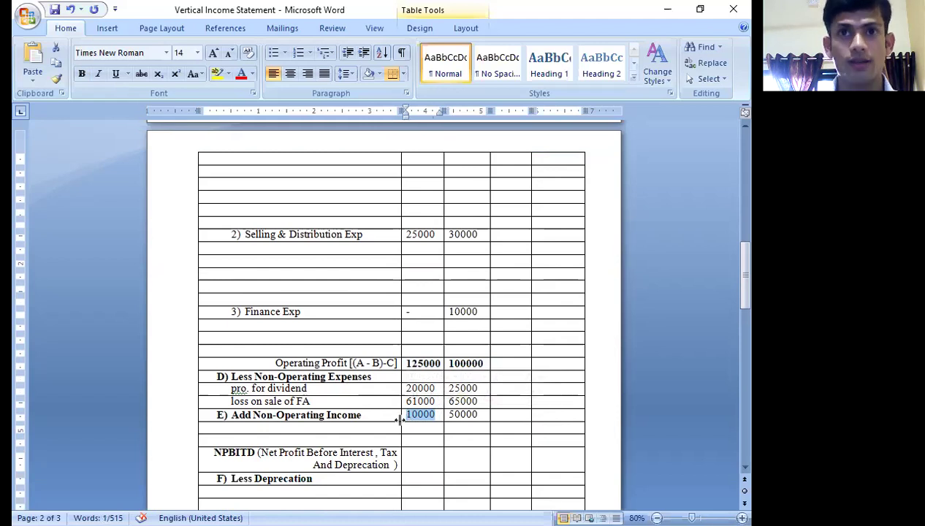
left_click(421, 454)
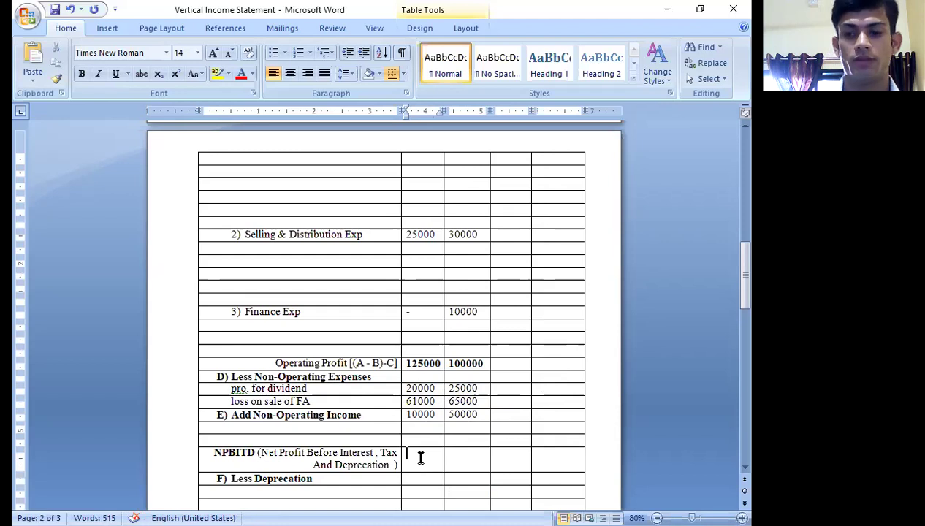
type("54000")
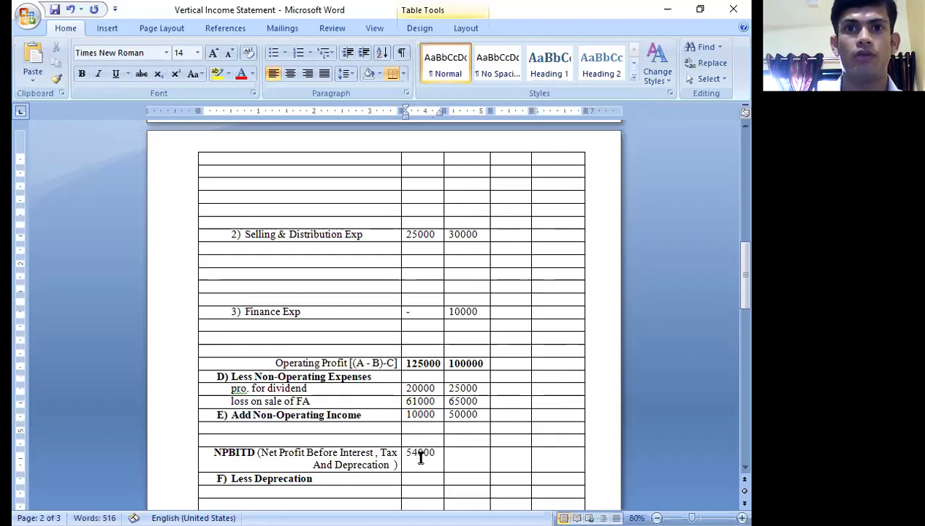
left_click_drag(435, 453, 405, 453)
key("ctrl+b")
- Enter 60000 in bold as the 2020 NPBITD amount
left_click(457, 454)
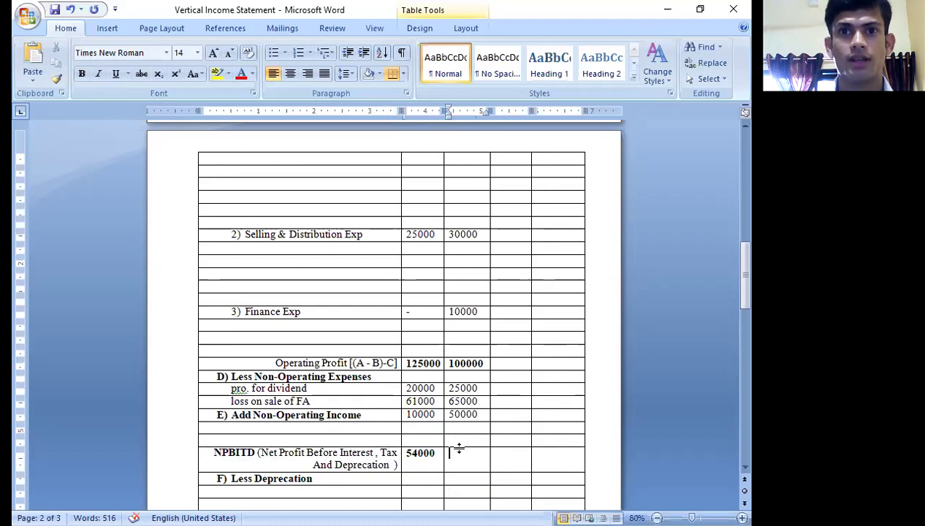
type("60000")
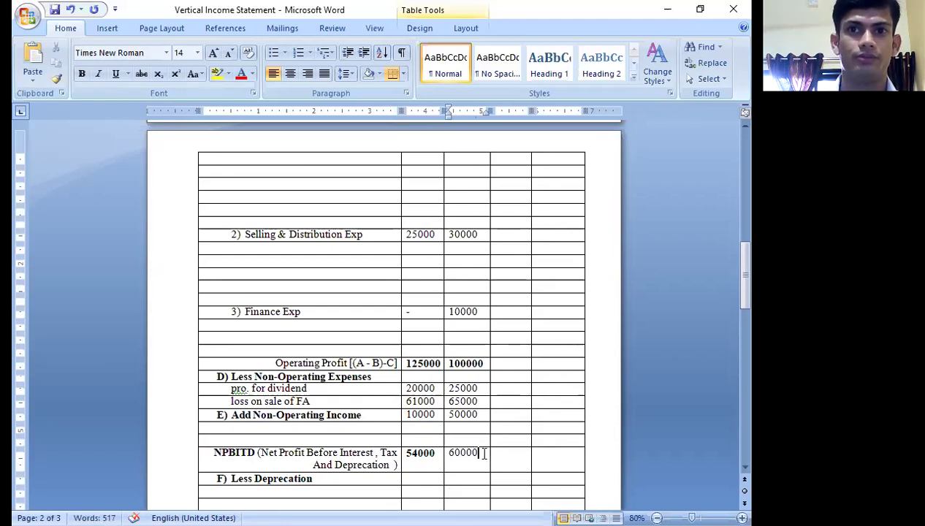
left_click_drag(479, 453, 449, 453)
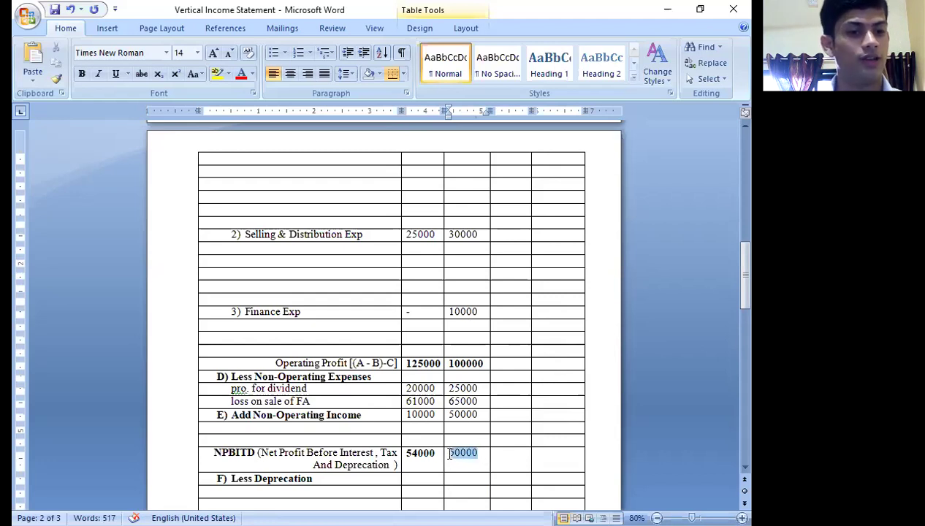
key("ctrl+b")
- Put a dash for both 2019 and 2020 in the Less Deprecation row
scroll(404, 453, "down", 1)
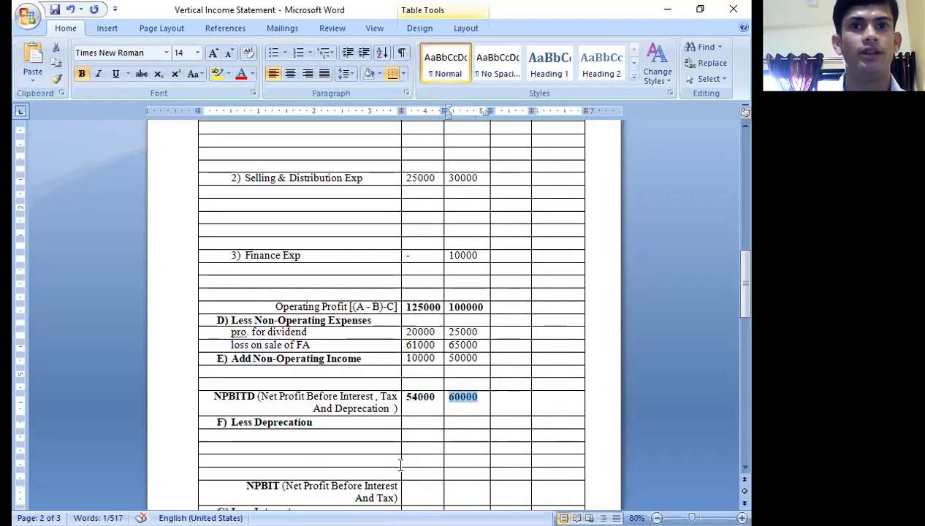
left_click(427, 422)
type("-")
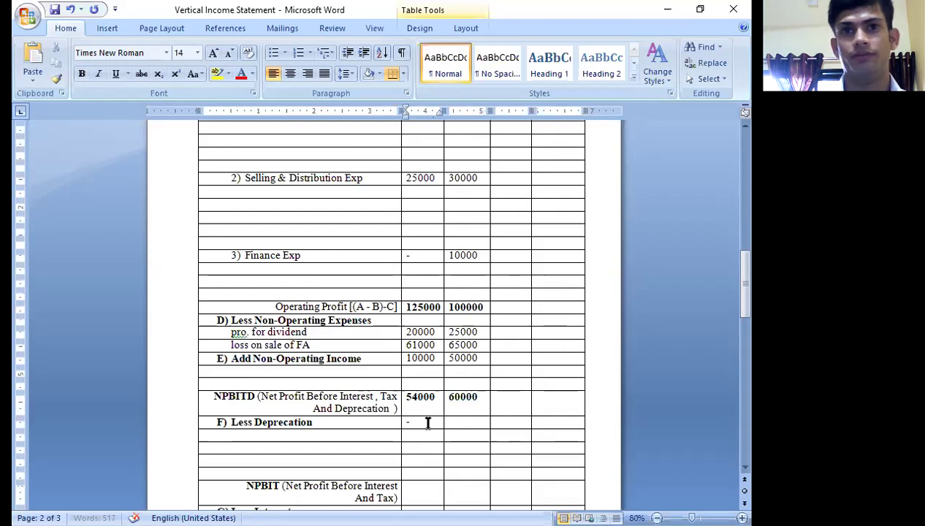
key("Tab")
type("-")
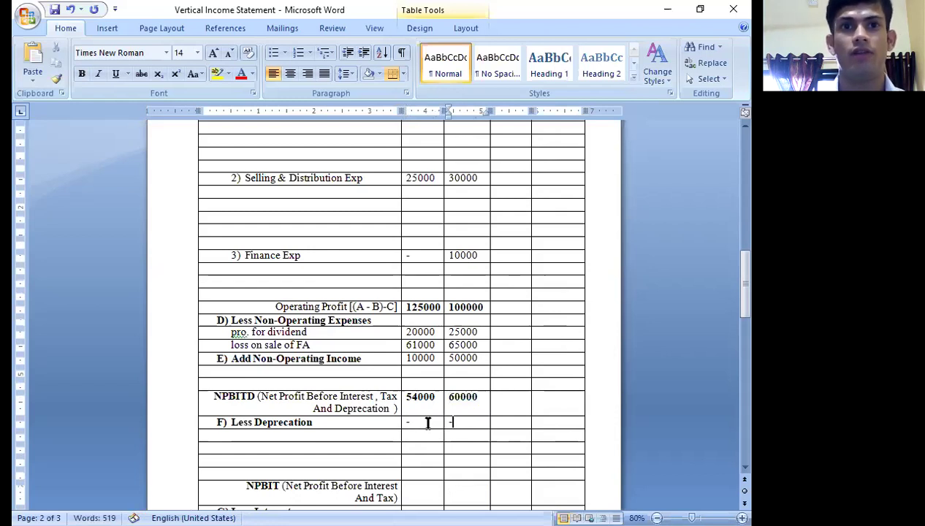
- Fill the NPBIT (Net Profit Before Interest And Tax) row with 54000 for both 2019 and 2020 and make both amounts bold
left_click(415, 490)
type("54000")
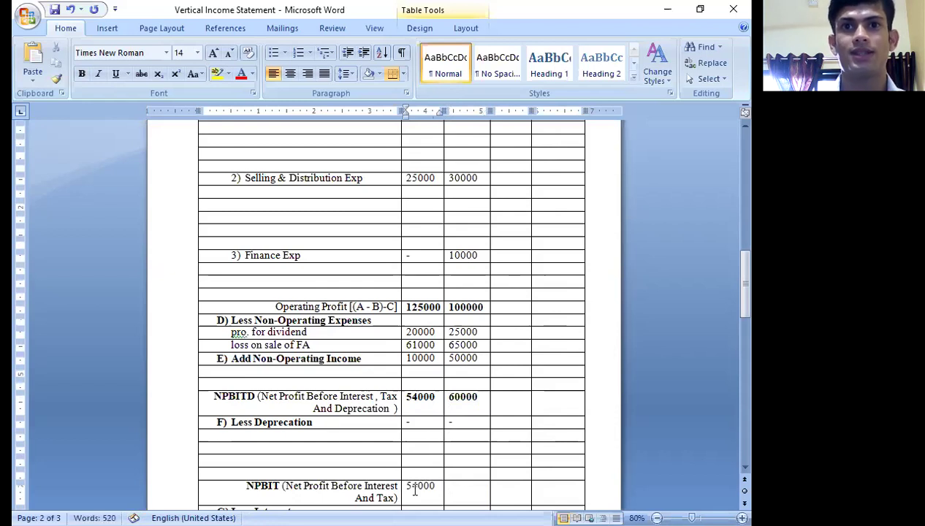
left_click(476, 488)
type("54000")
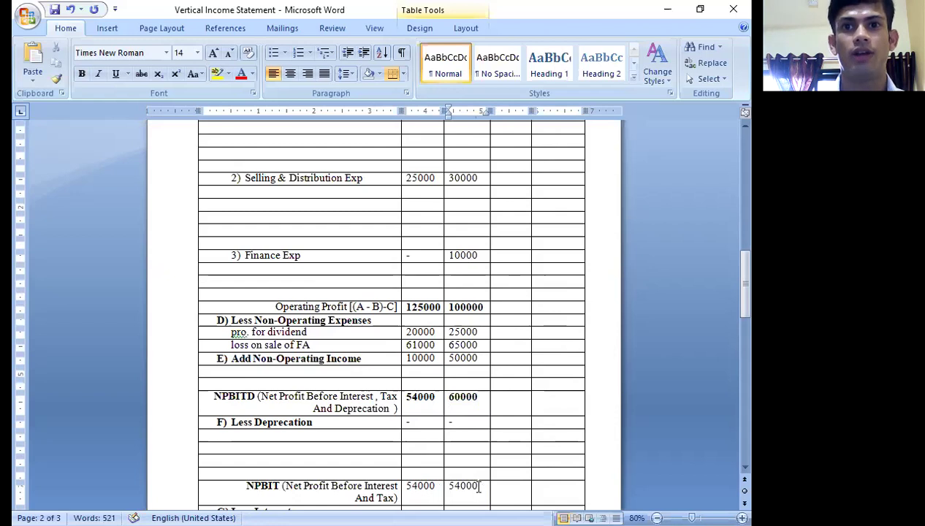
left_click_drag(478, 488, 445, 487)
key("ctrl+b")
scroll(442, 479, "down", 3)
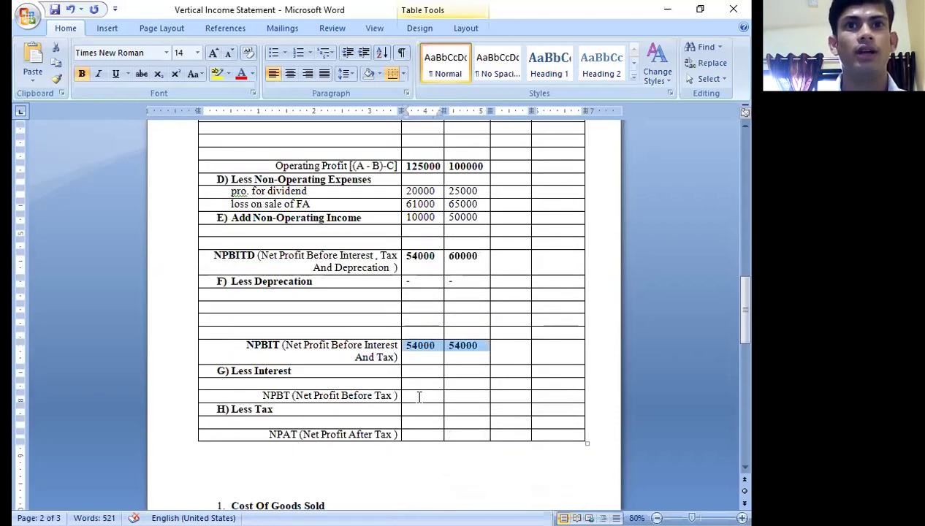
- Put a dash for both 2019 and 2020 in the Less Interest row
left_click(421, 373)
type("-")
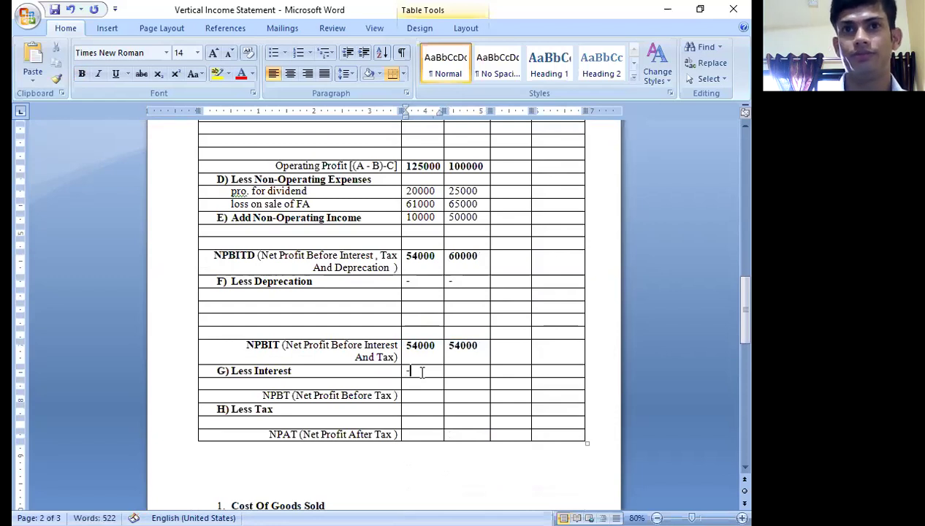
key("Tab")
type("-")
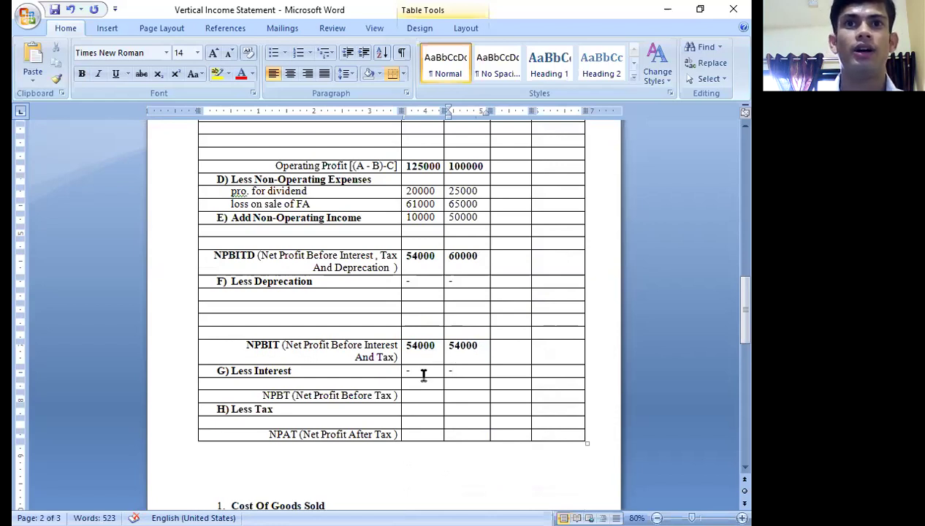
- Enter 54000 as the 2019 NPBT (Net Profit Before Tax) amount and correct the 2020 NPBIT amount to 60000
left_click(419, 395)
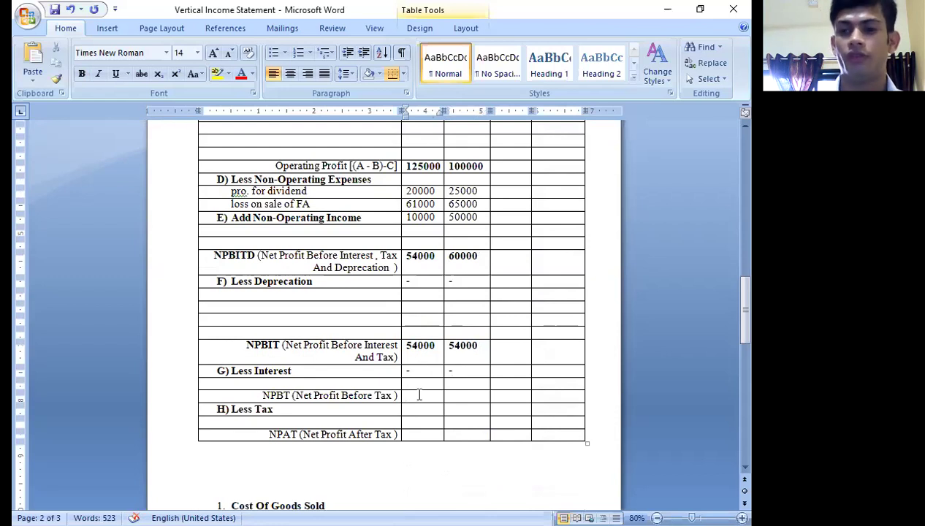
type("54000")
key("Tab")
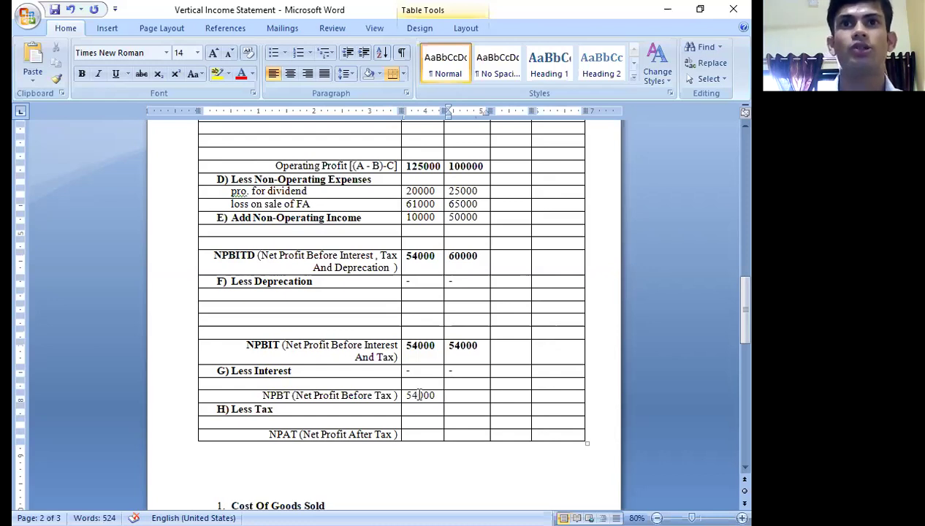
left_click_drag(465, 348, 450, 348)
type("60000")
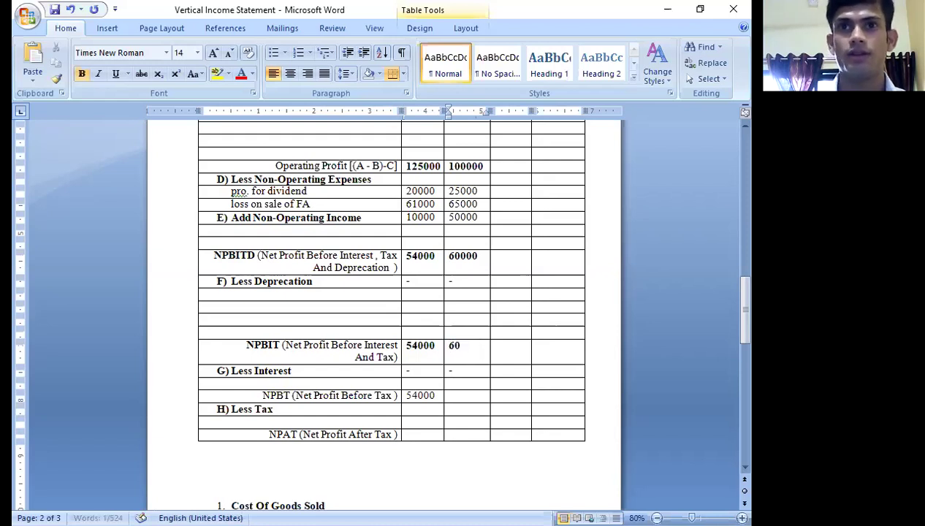
- Enter 60000 as the 2020 NPBT amount and make both years' NPBT amounts bold
left_click(458, 396)
type("60000")
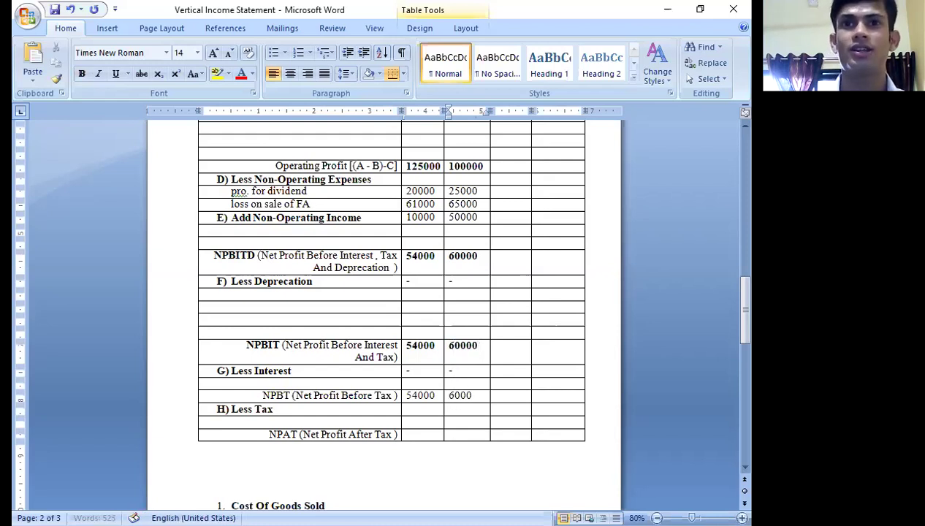
left_click_drag(475, 395, 427, 406)
key("ctrl+b")
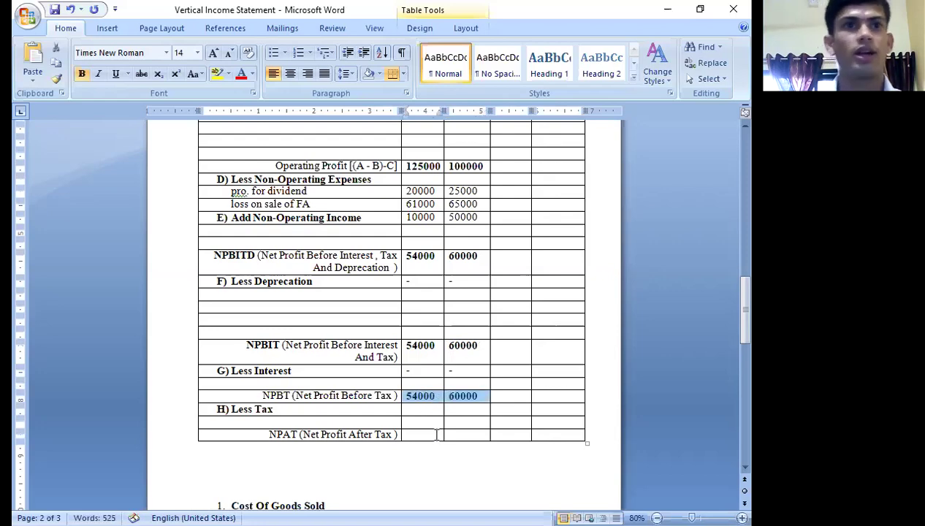
- Transfer the provision for tax from the source account to the Less Tax row: 54000 for 2019 and 60000 for 2020
scroll(435, 430, "up", 6)
scroll(293, 392, "up", 15)
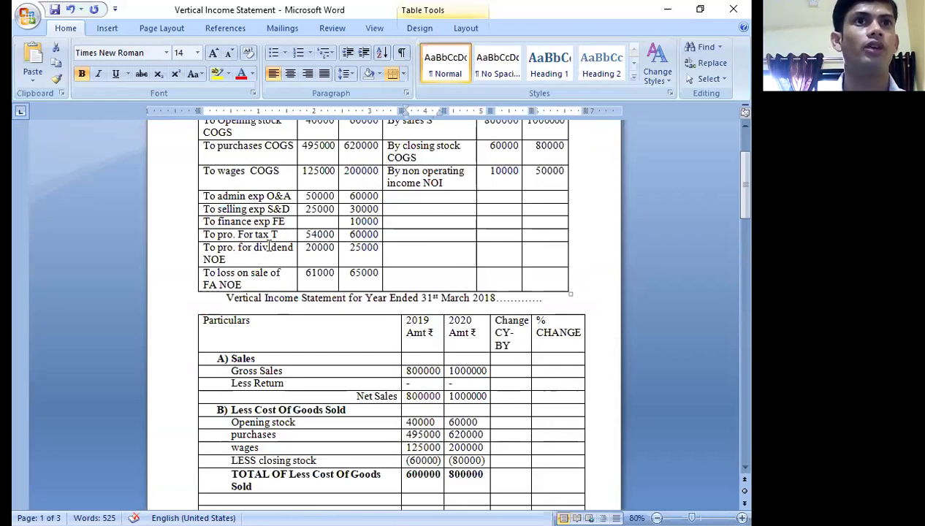
left_click_drag(308, 234, 377, 246)
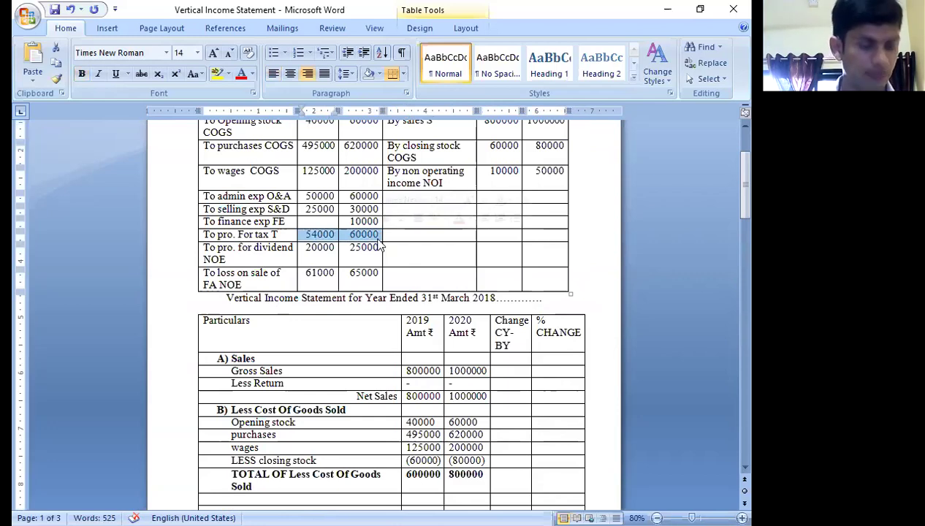
scroll(322, 380, "down", 10)
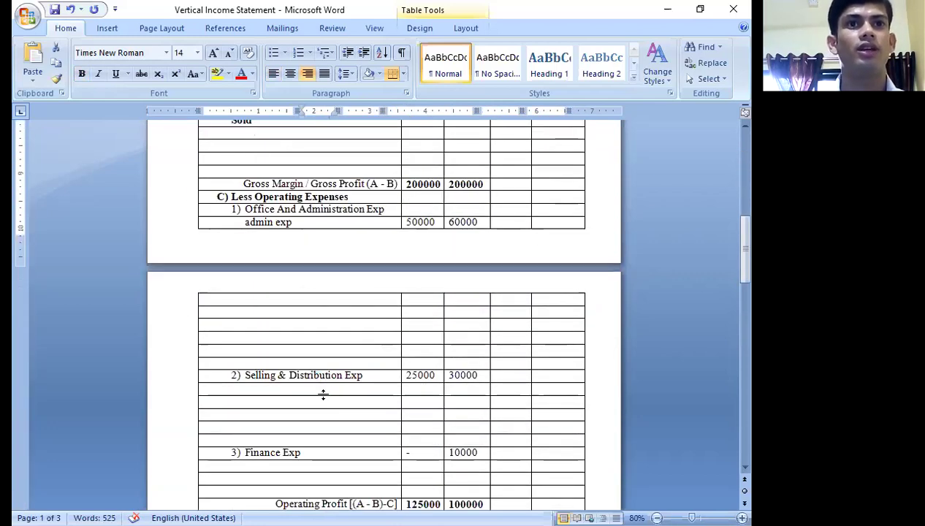
scroll(323, 395, "down", 12)
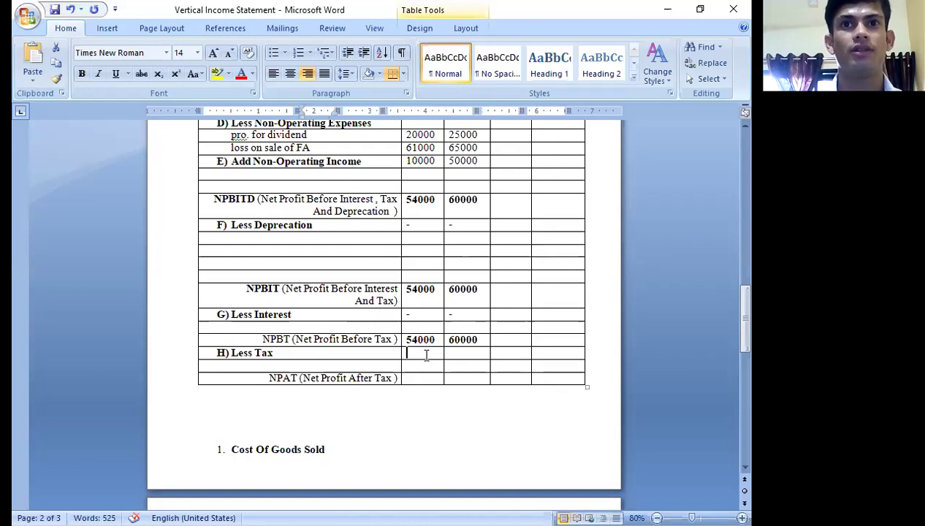
left_click(426, 354)
type("000")
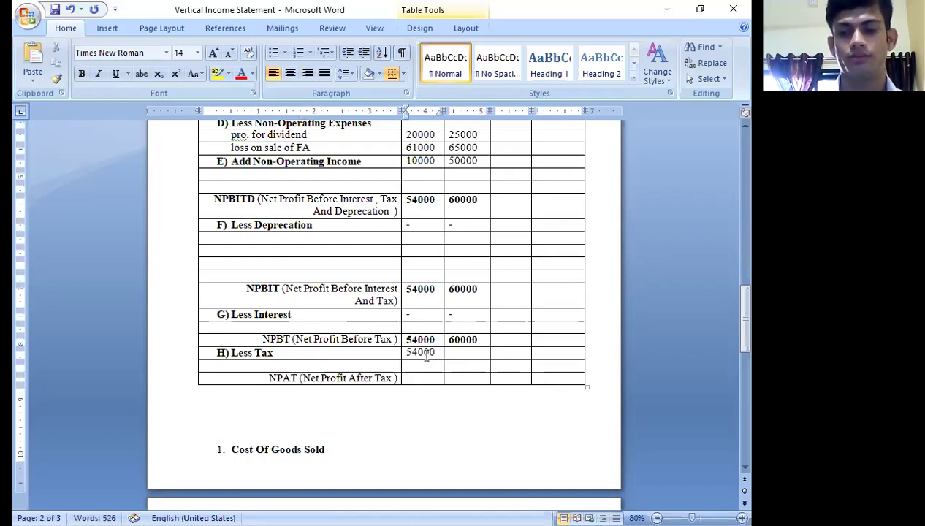
key("Tab")
type("60000")
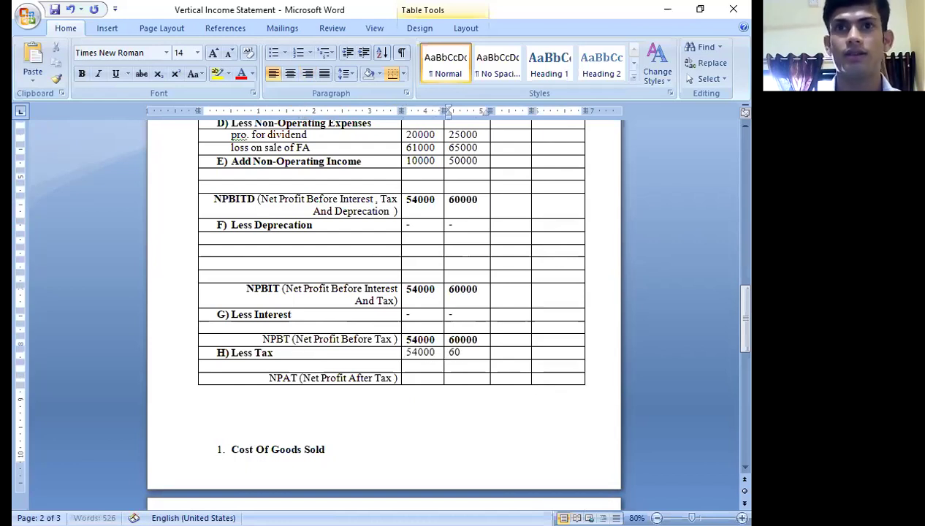
- Enter 0 for both 2019 and 2020 in the NPAT (Net Profit After Tax) row
left_click(428, 377)
type("0")
key("Tab")
type("0")
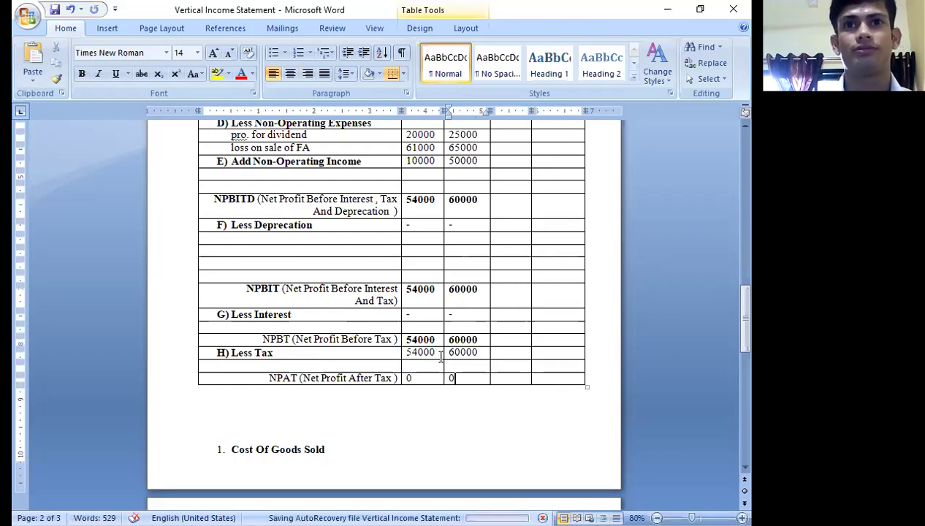
- Enter 200000 as the Change CY-BY amount for both Gross Sales and Net Sales
scroll(441, 354, "up", 12)
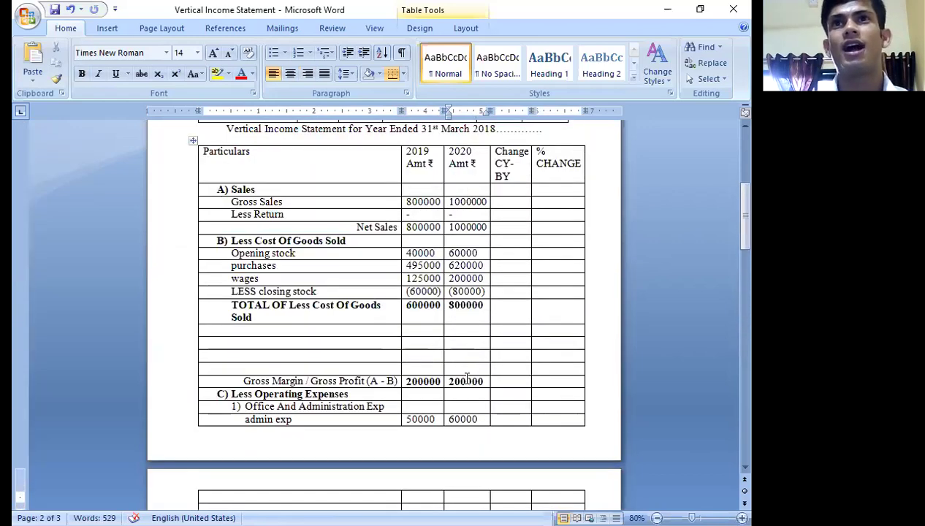
scroll(467, 378, "up", 4)
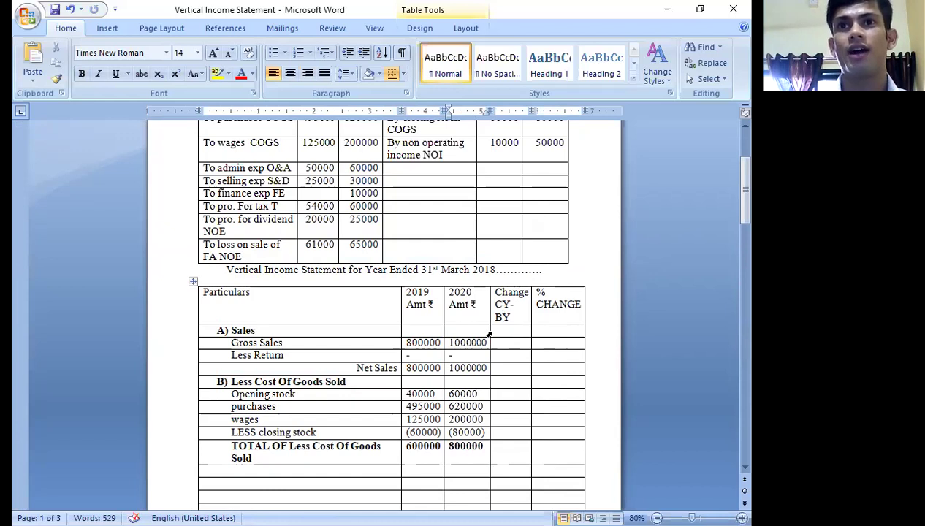
double_click(457, 304)
left_click_drag(465, 331, 457, 490)
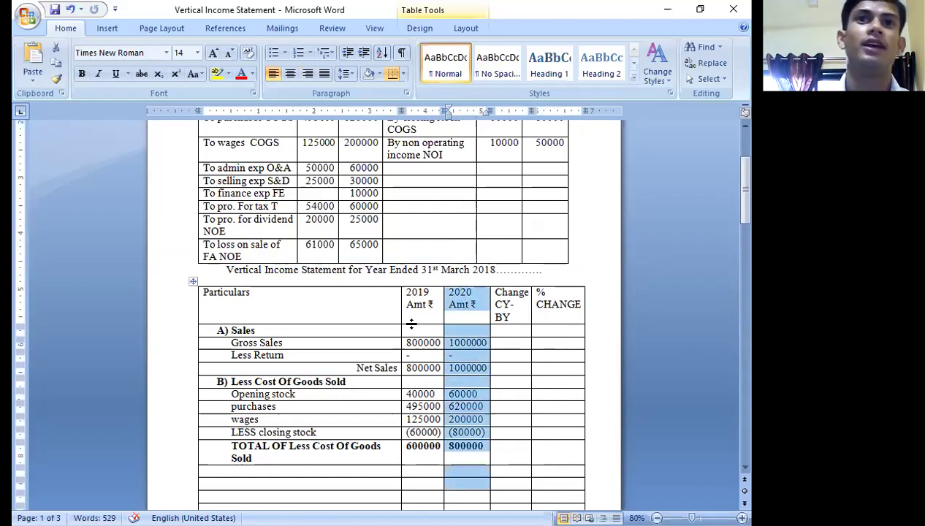
left_click(500, 341)
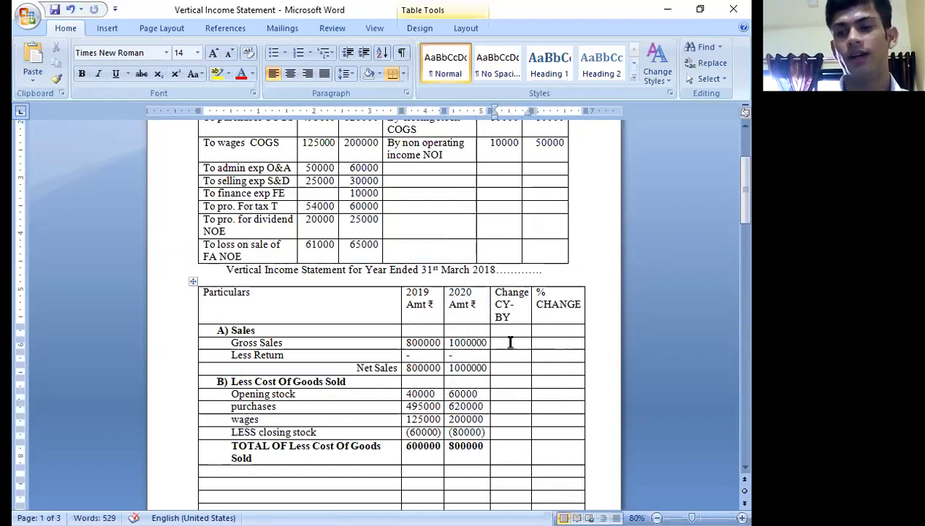
type("200000")
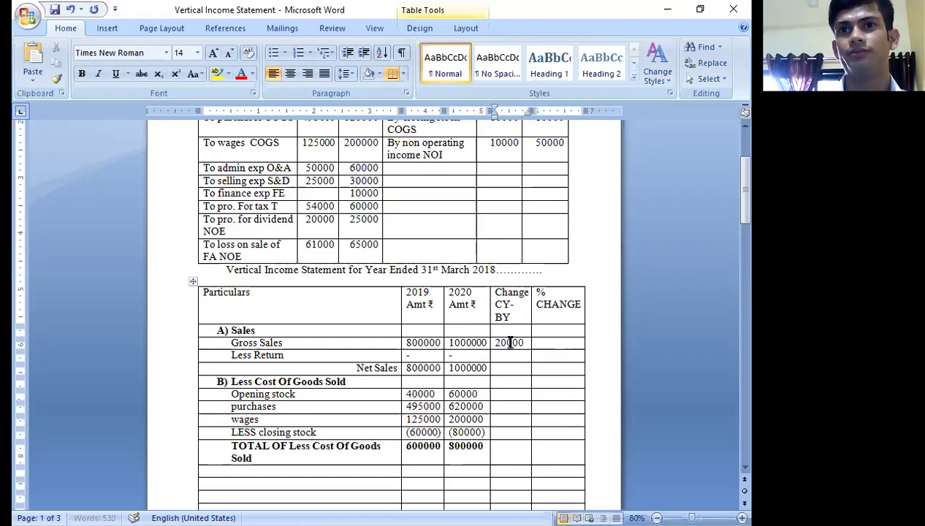
left_click(511, 365)
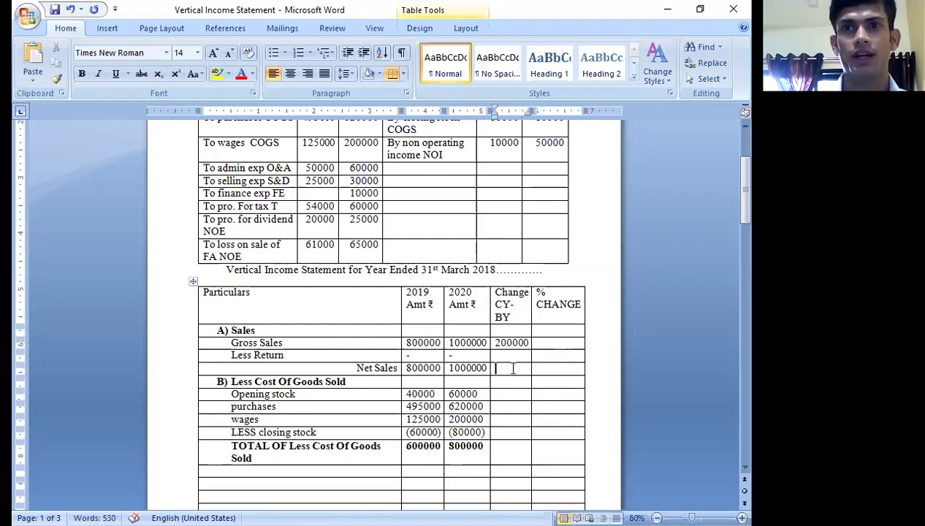
type("200000")
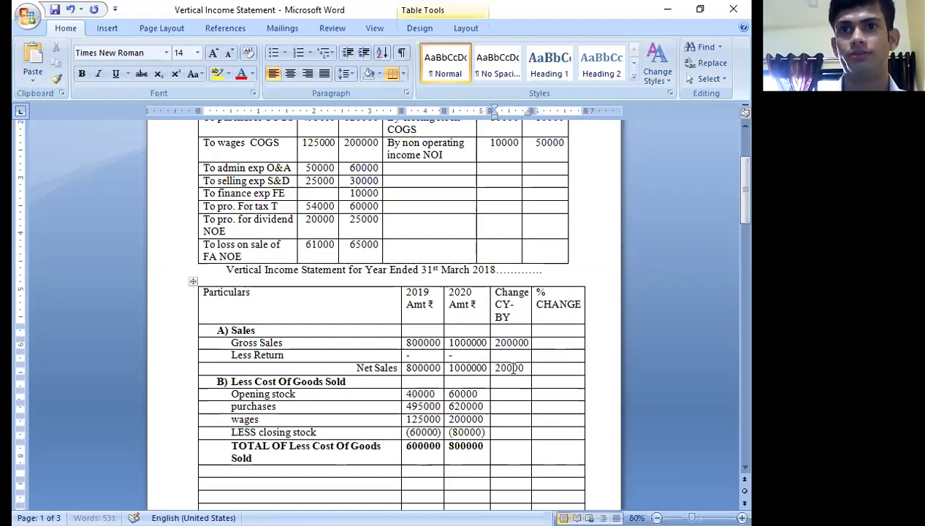
- Fill the Change CY-BY amounts under Cost Of Goods Sold: opening stock 20000, purchases 125000, wages 75000 and closing stock 20000
left_click(510, 394)
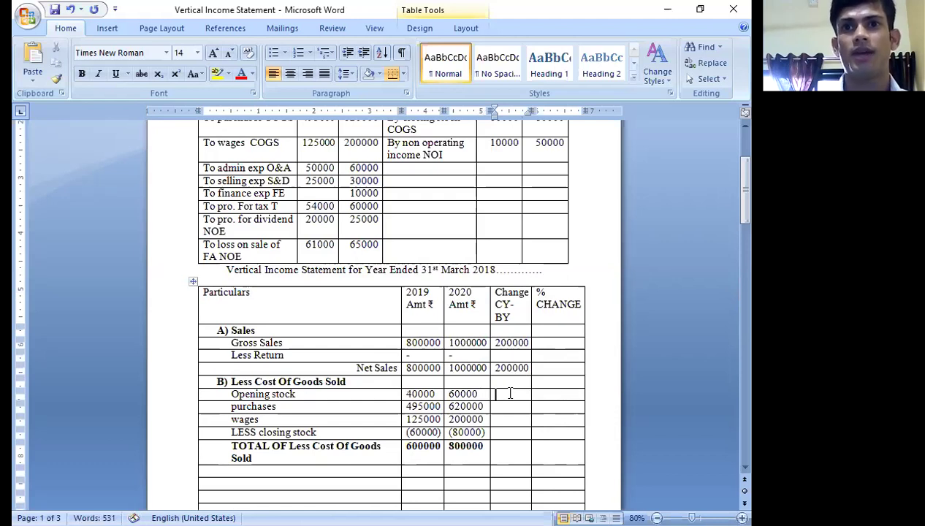
type("20000")
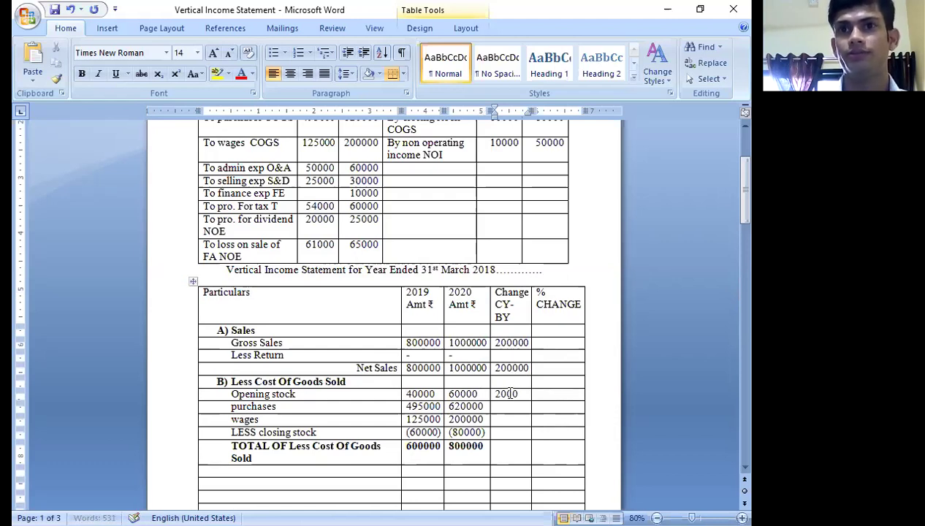
left_click(510, 408)
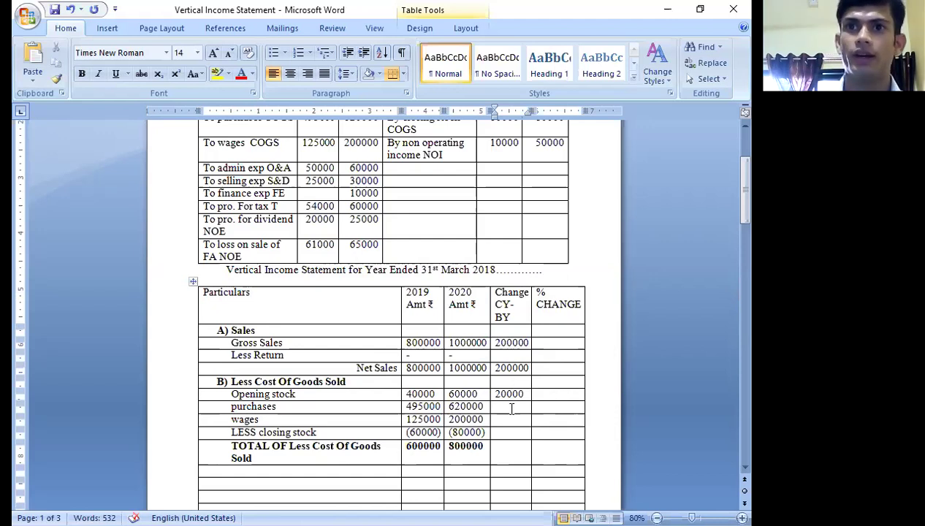
type("125000")
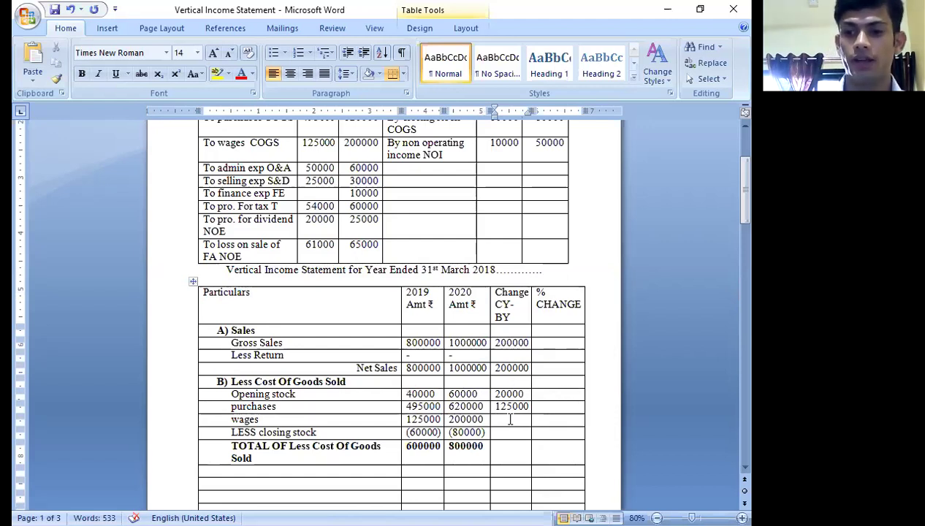
type("75000")
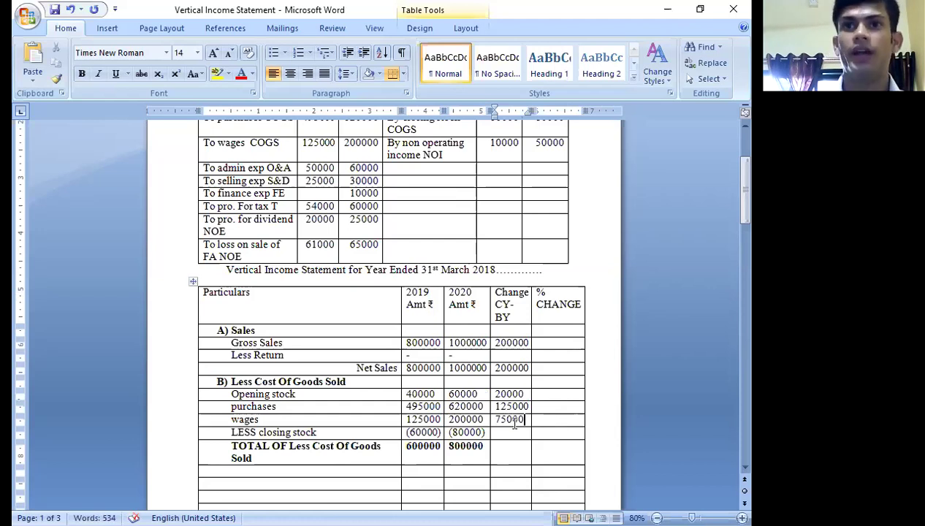
scroll(512, 424, "down", 1)
left_click(510, 406)
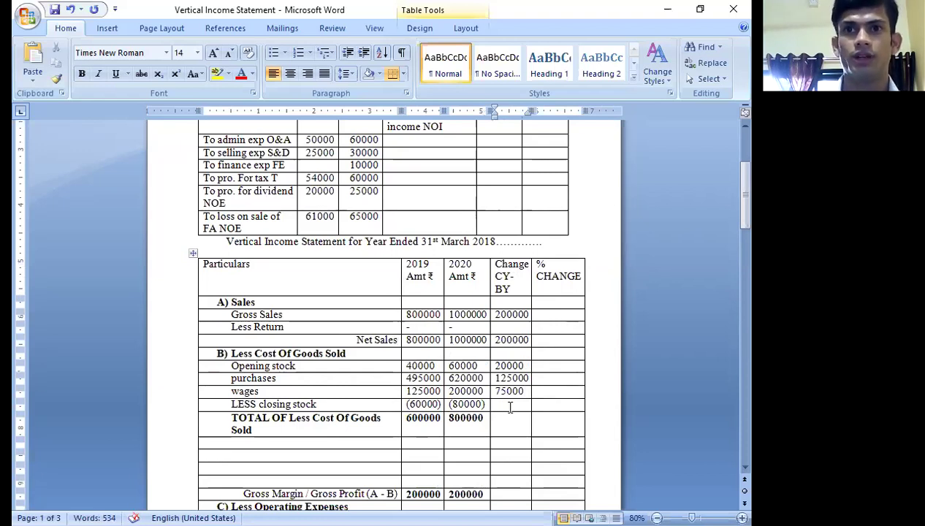
type("20000")
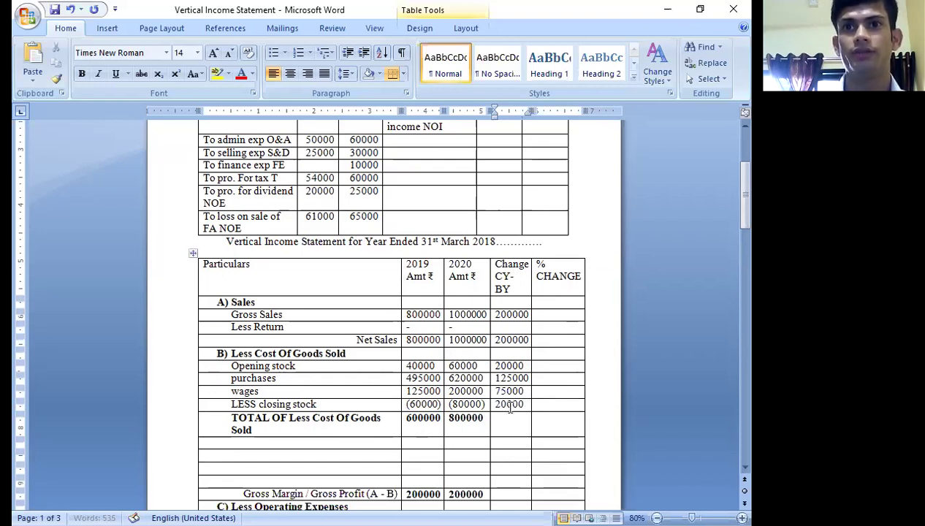
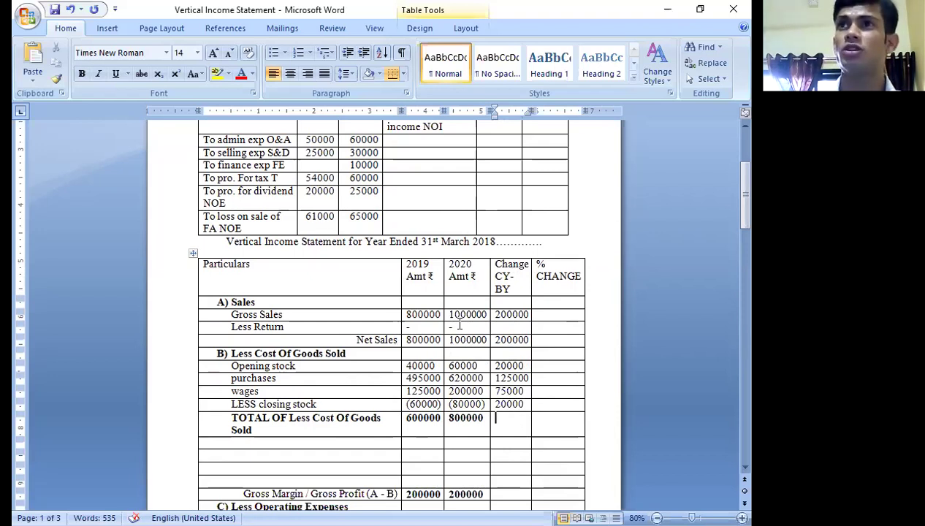
- Enter 200000 as the change in total Cost Of Goods Sold and a dash as the change in Gross Profit
scroll(471, 380, "down", 1)
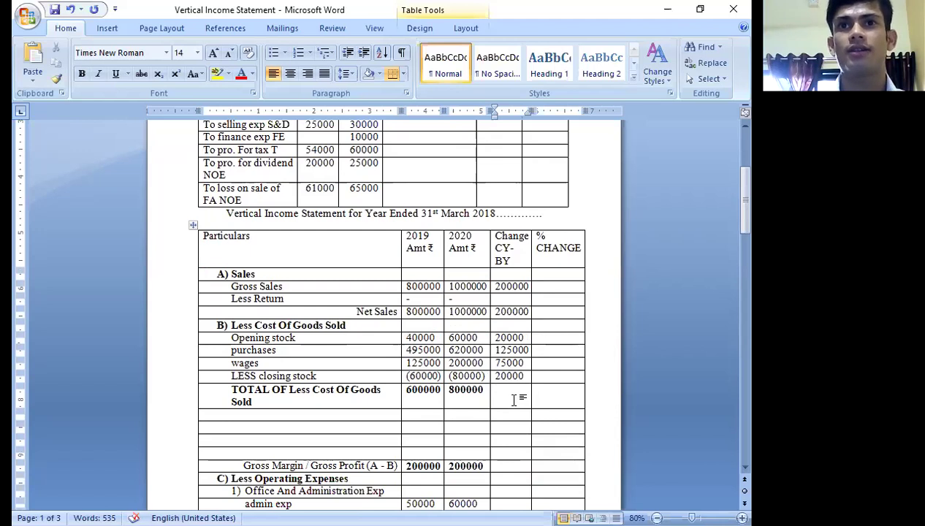
type("200000")
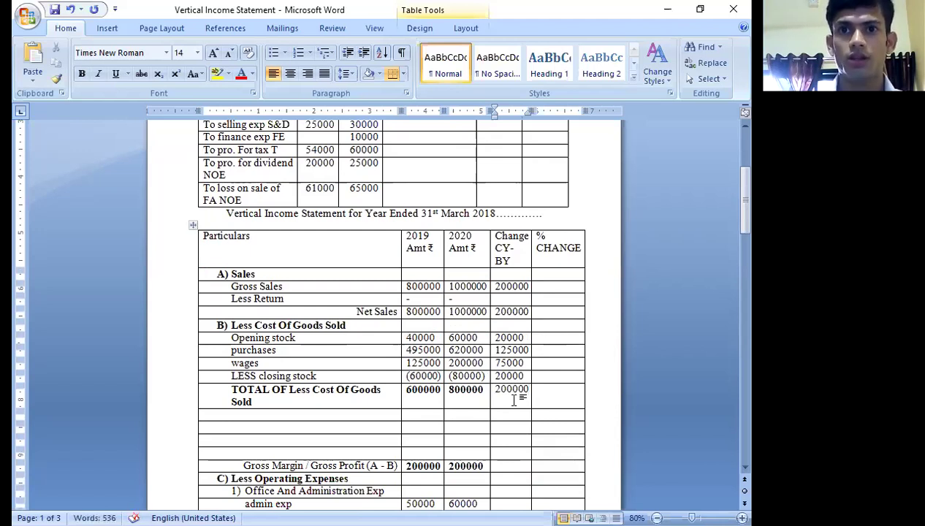
scroll(512, 424, "down", 1)
left_click(510, 438)
type("-")
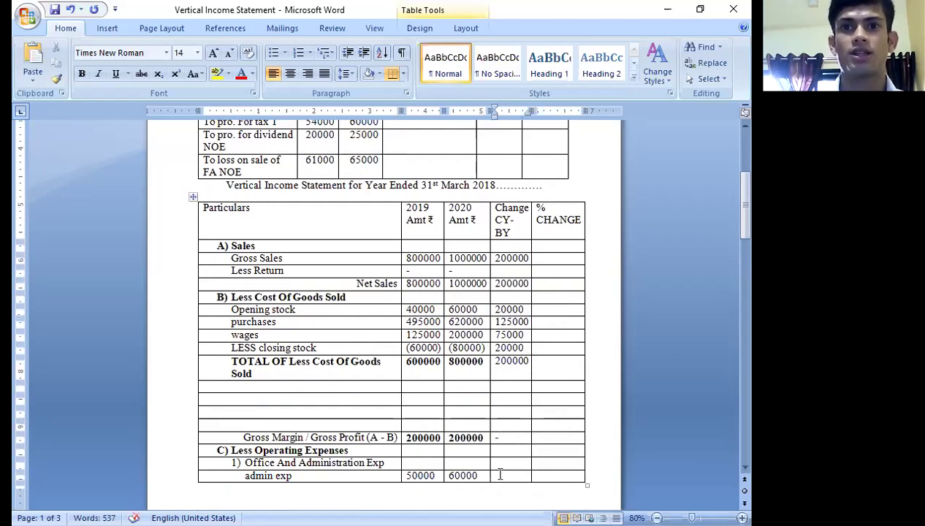
- Enter 10000 as the Change CY-BY amount for admin exp
scroll(511, 468, "down", 1)
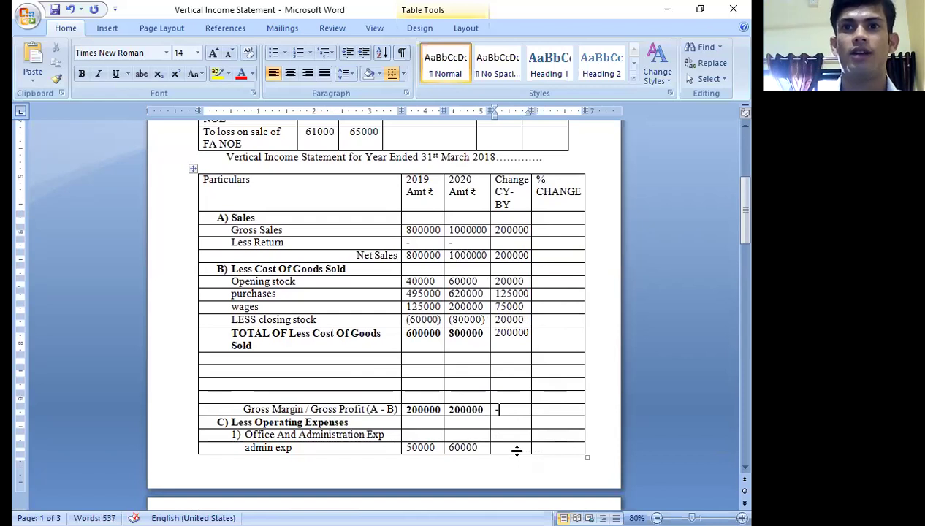
left_click(523, 445)
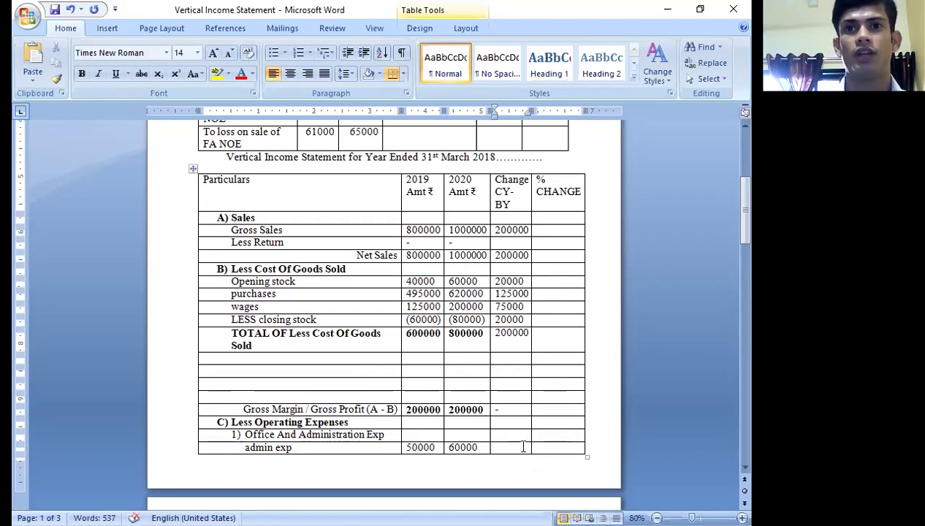
type("10000")
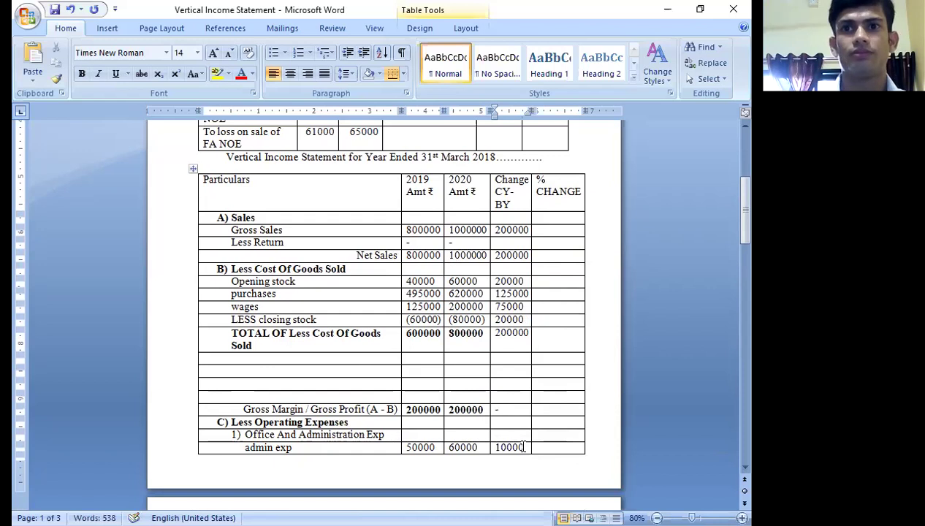
- Enter 5000 as the Change CY-BY amount for Selling & Distribution Exp and a dash for Finance Exp
scroll(520, 444, "down", 3)
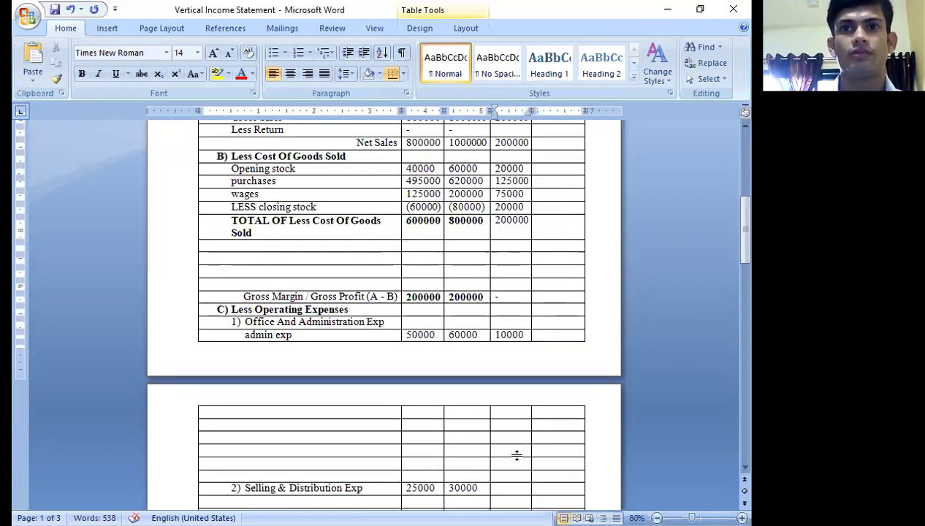
left_click(504, 431)
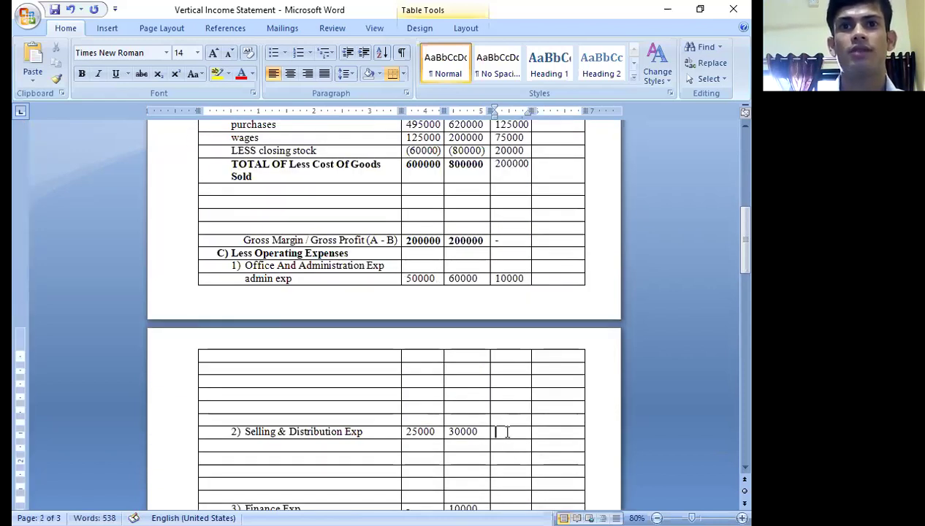
type("500")
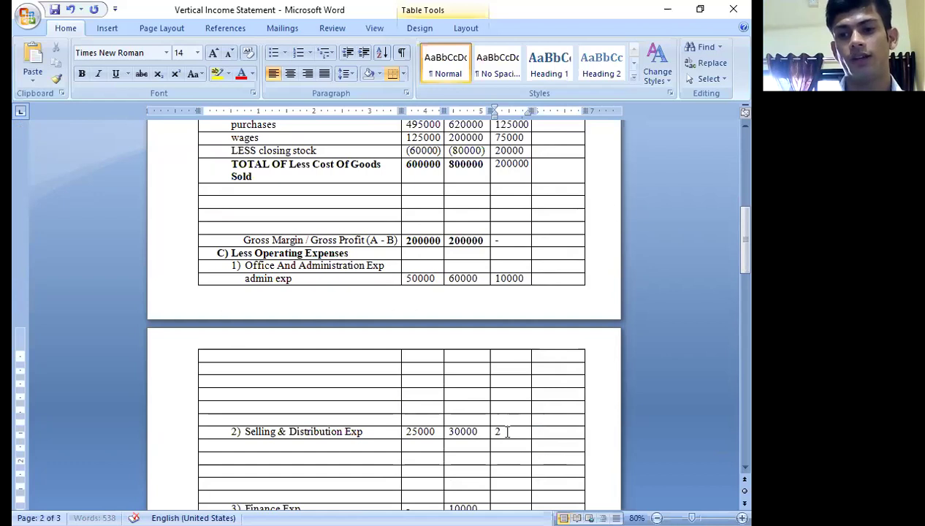
type("0")
scroll(513, 389, "down", 3)
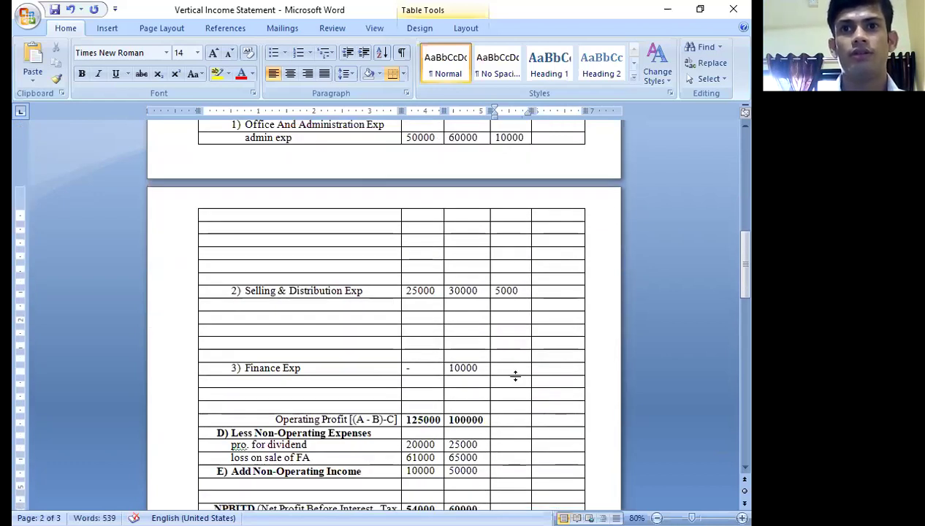
left_click(513, 368)
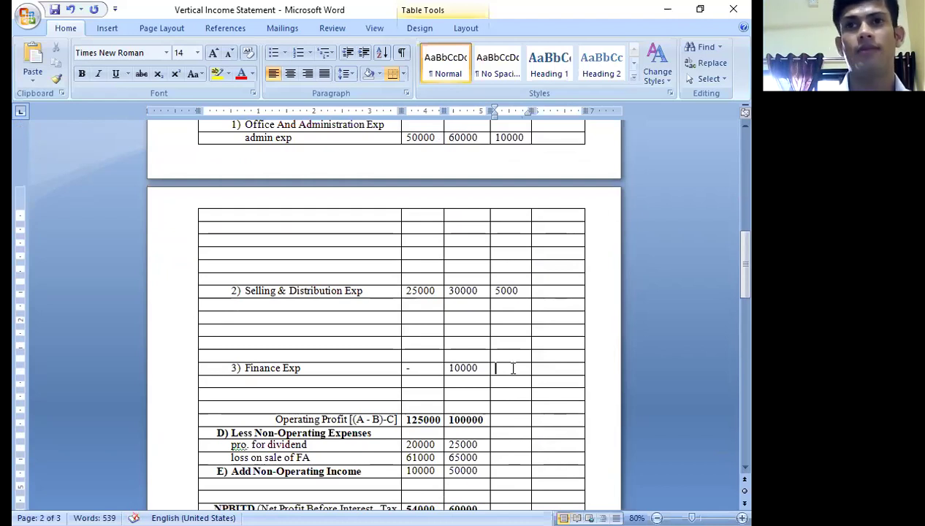
type("-")
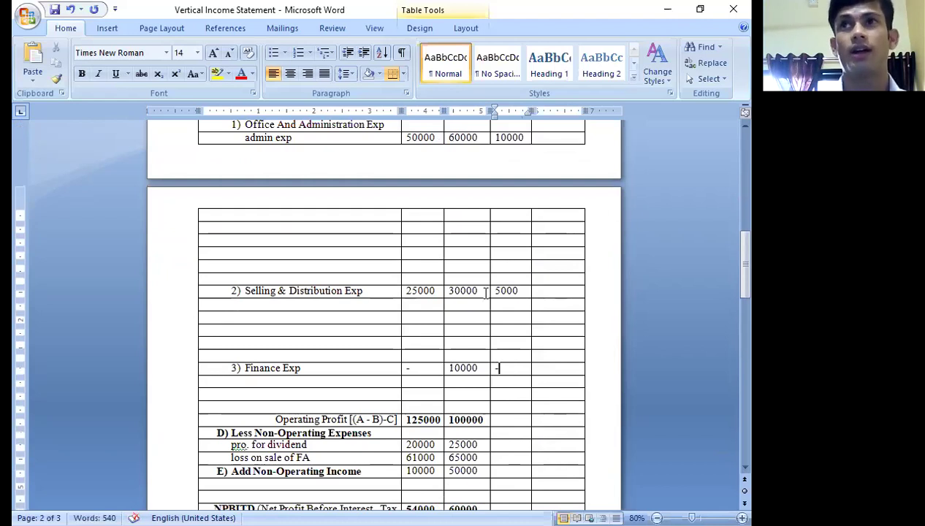
- Enter (25000) in brackets as the Change CY-BY amount for Operating Profit
scroll(543, 417, "down", 3)
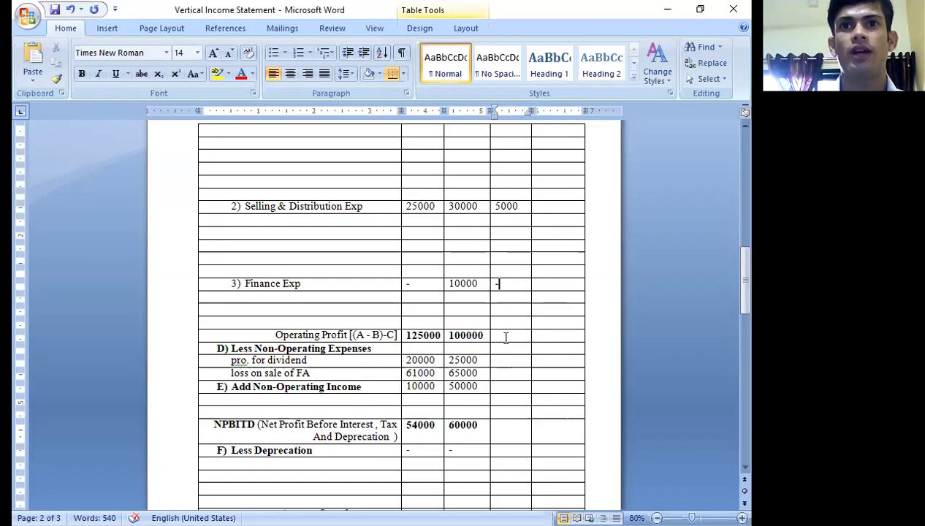
left_click(506, 337)
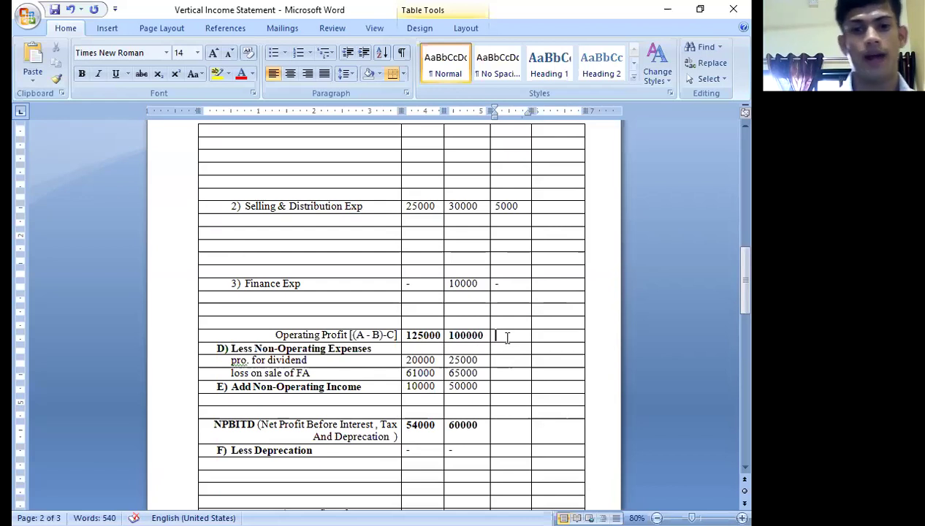
type("(")
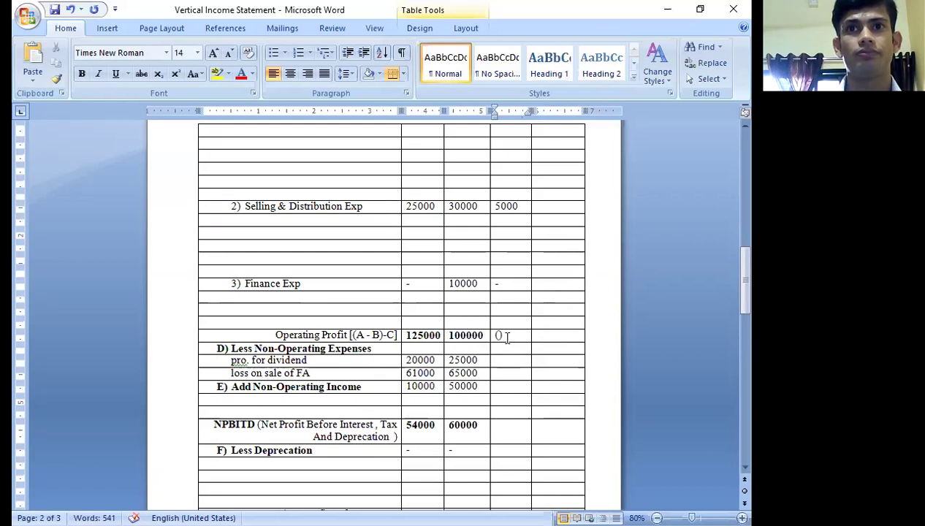
type("25000")
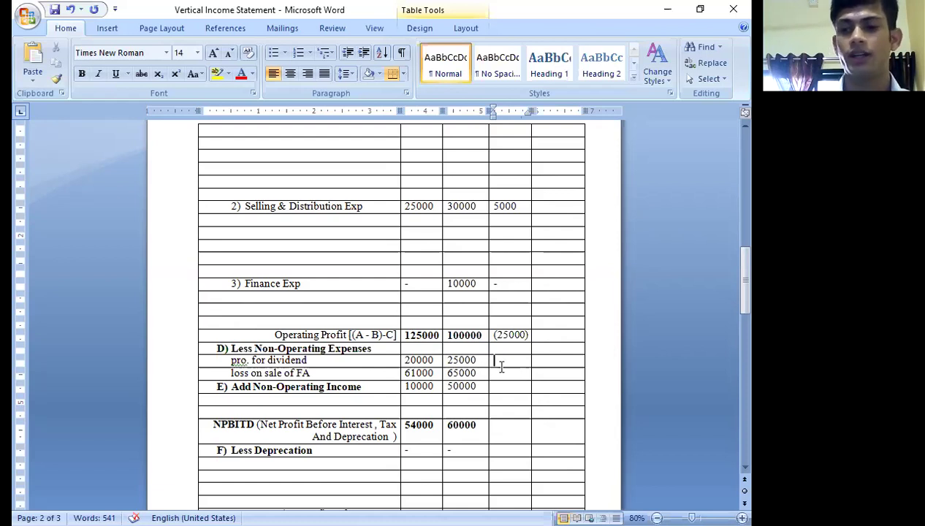
- Fill the Change CY-BY amounts: pro. for dividend 5000, loss on sale of FA 4000 and Add Non-Operating Income 40000
type("5000")
key("Down")
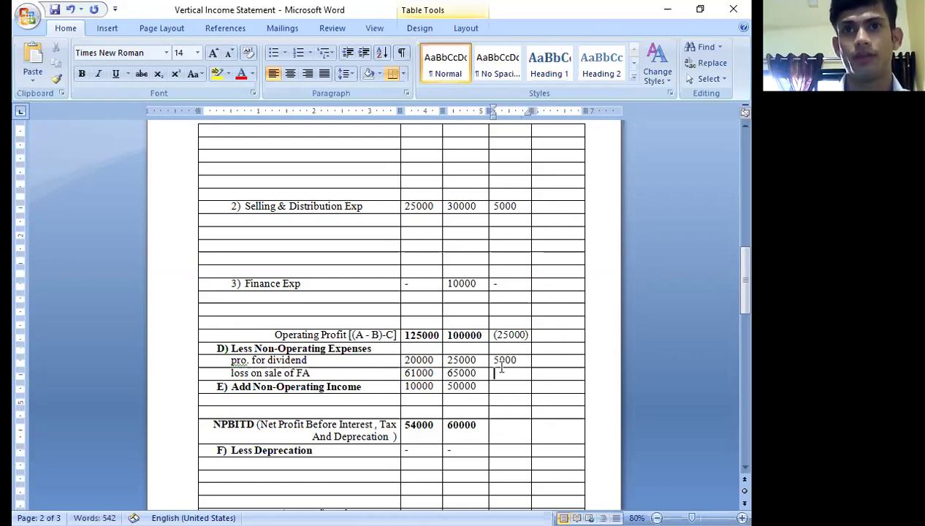
type("4000")
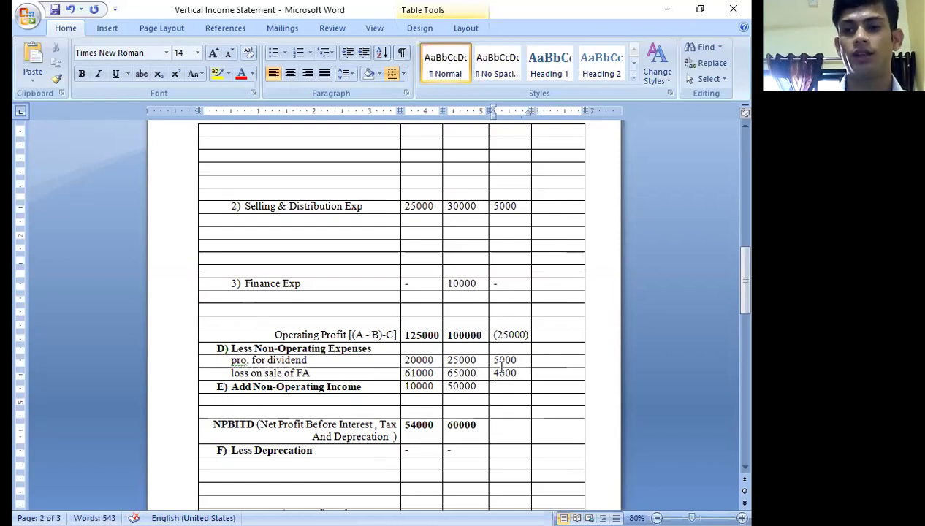
type("40000")
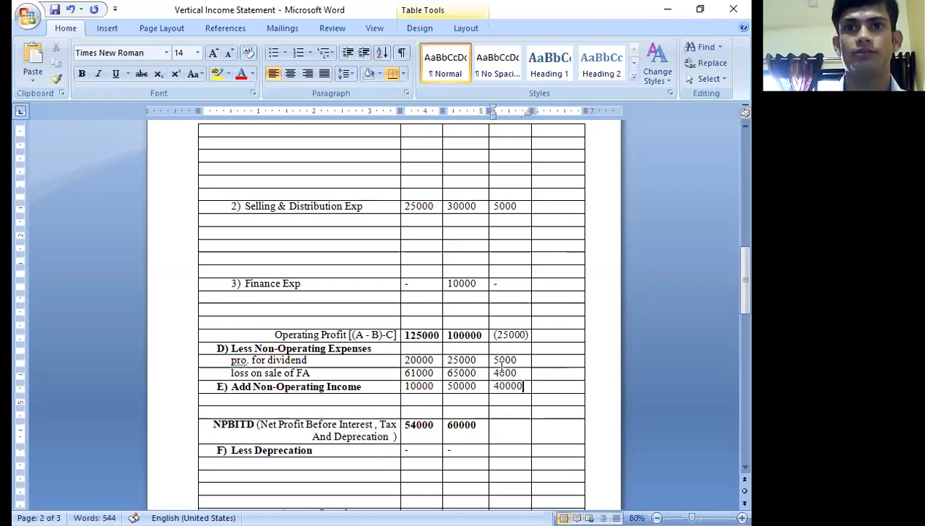
- Enter 6000 as the Change CY-BY amount for each of NPBITD, NPBIT and NPBT
left_click(507, 431)
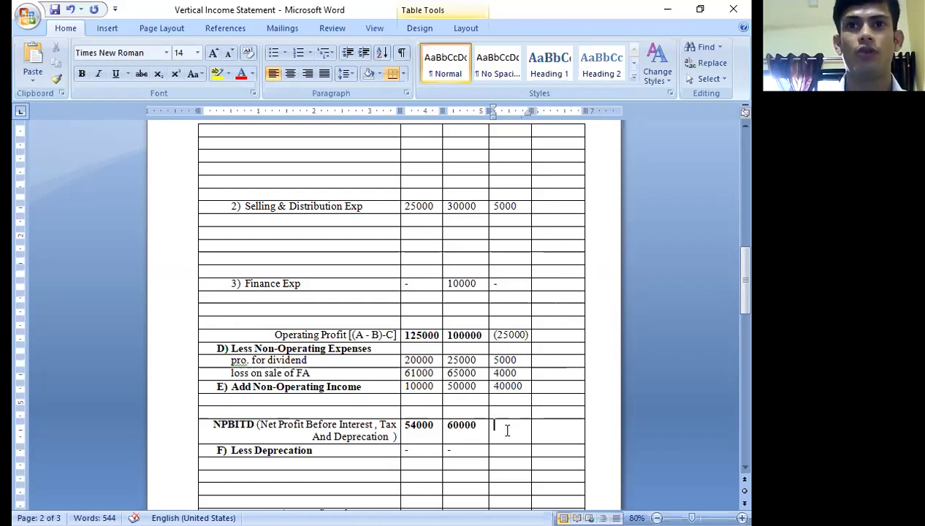
type("6000")
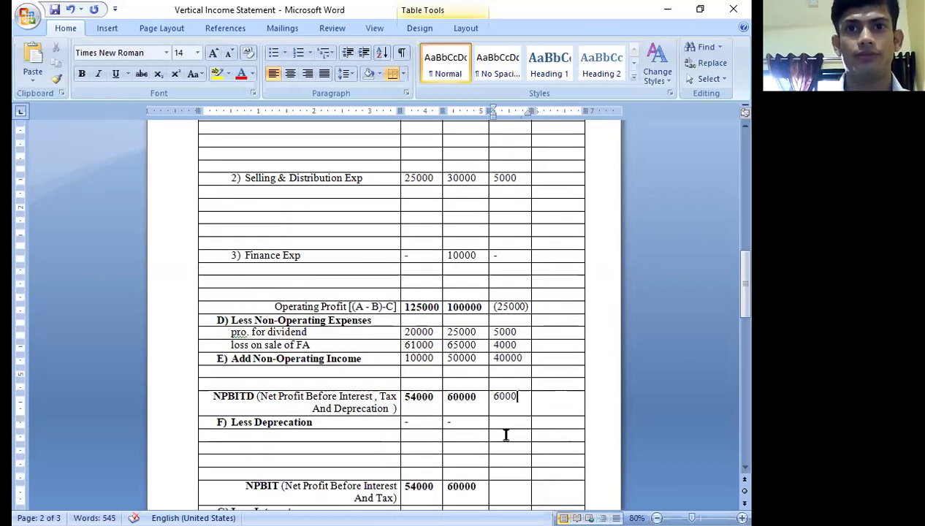
scroll(505, 435, "down", 3)
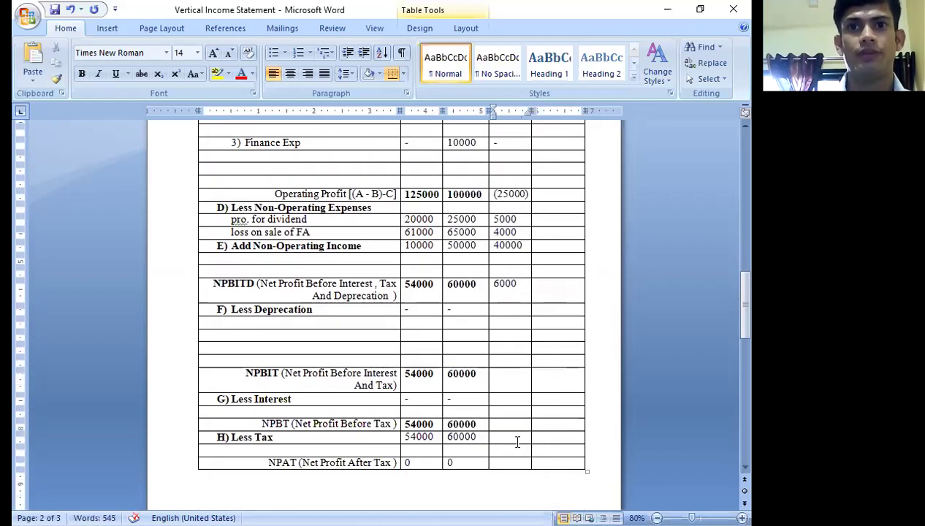
left_click(511, 384)
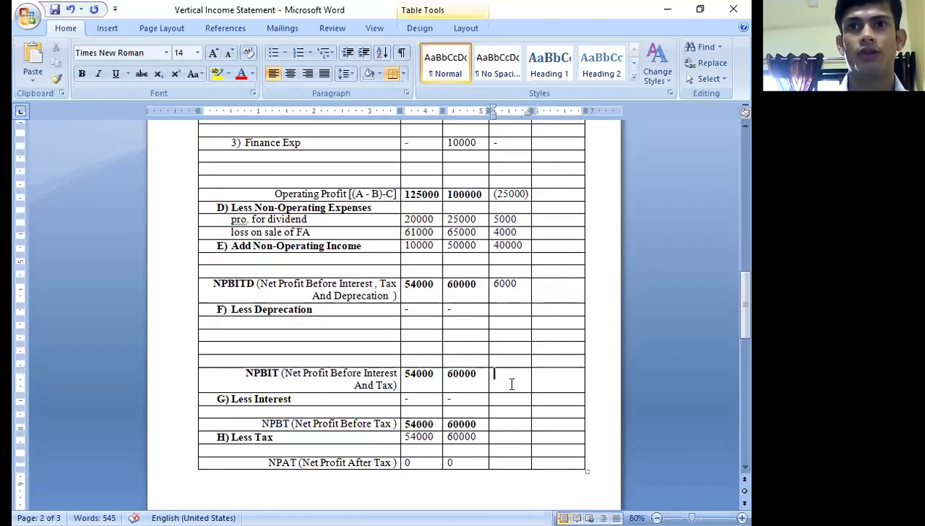
type("6000")
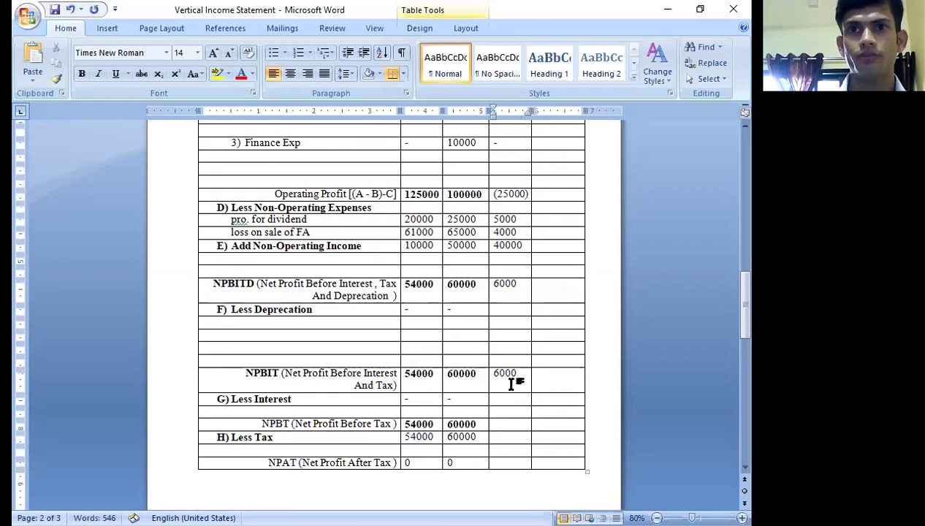
type("6000")
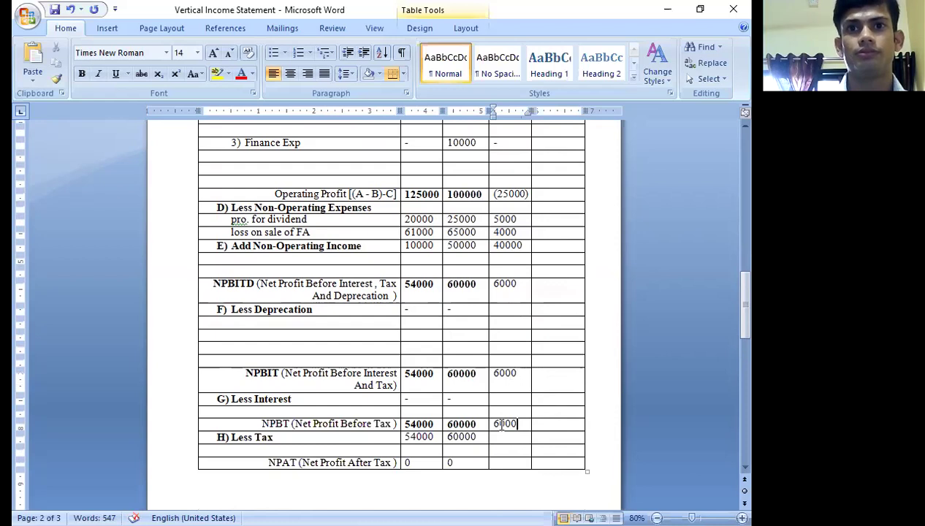
- Enter 6000 as the Change CY-BY amount for Less Tax and a dash for NPAT
type("6000")
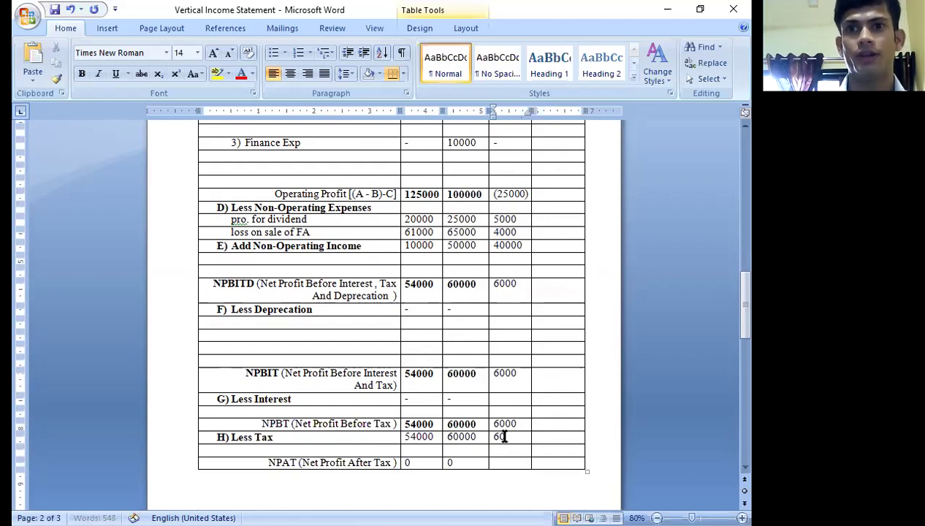
left_click(521, 463)
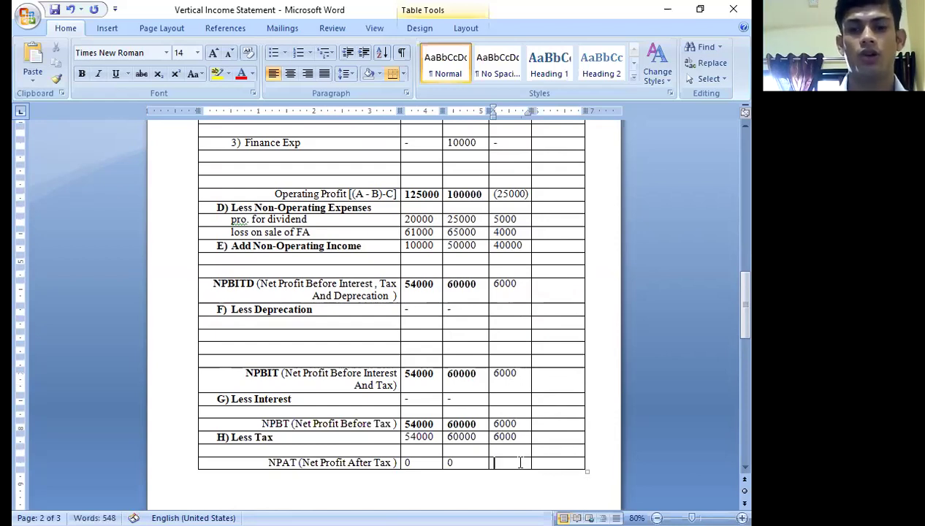
type("-")
- Consult the comparative analysis formula in the notes and enter 25% as the % CHANGE for Gross Sales
scroll(528, 442, "up", 1)
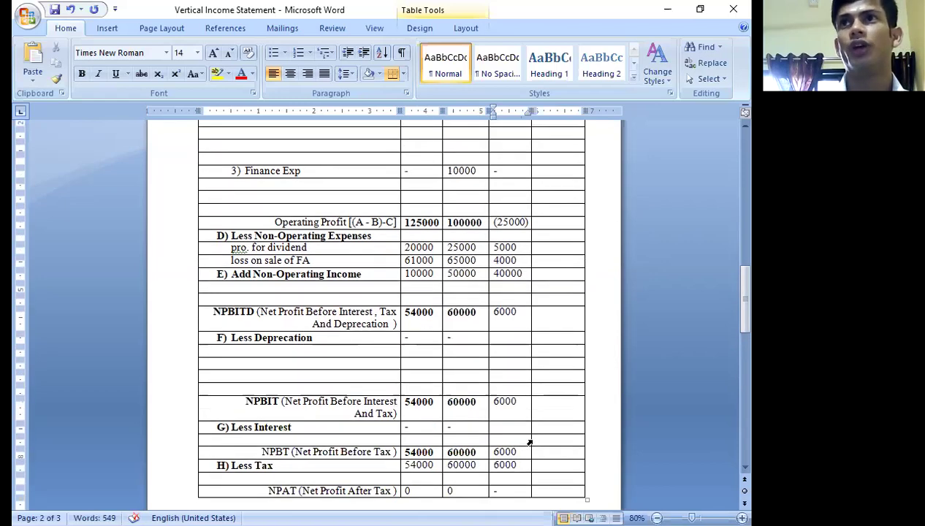
scroll(529, 442, "up", 20)
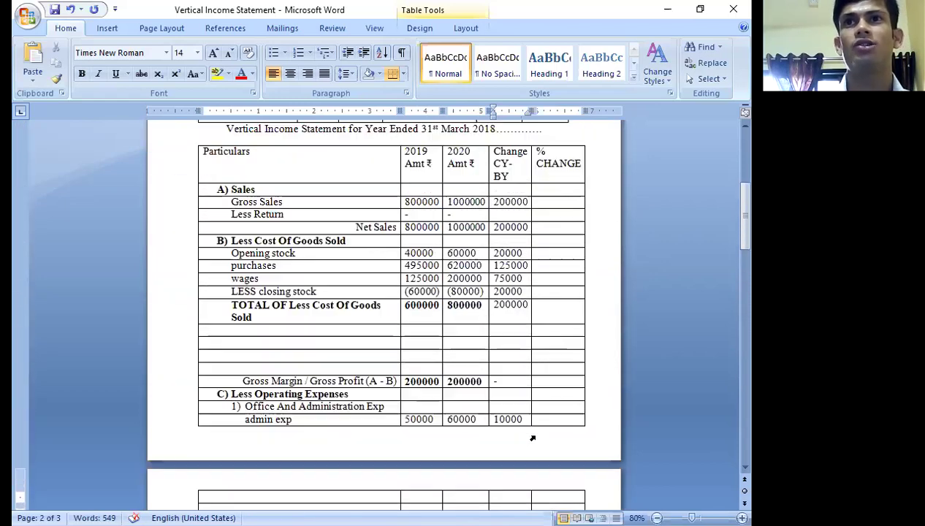
scroll(532, 439, "up", 5)
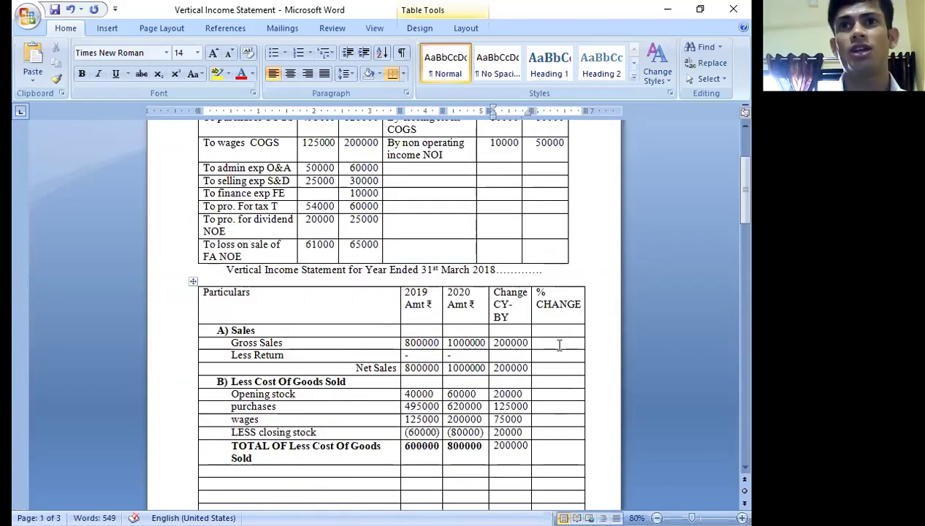
left_click(559, 345)
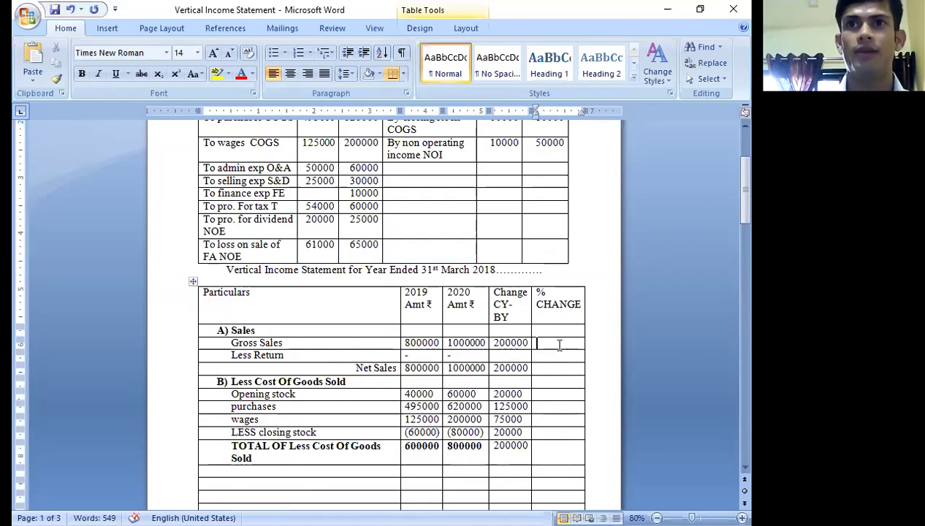
scroll(386, 453, "down", 15)
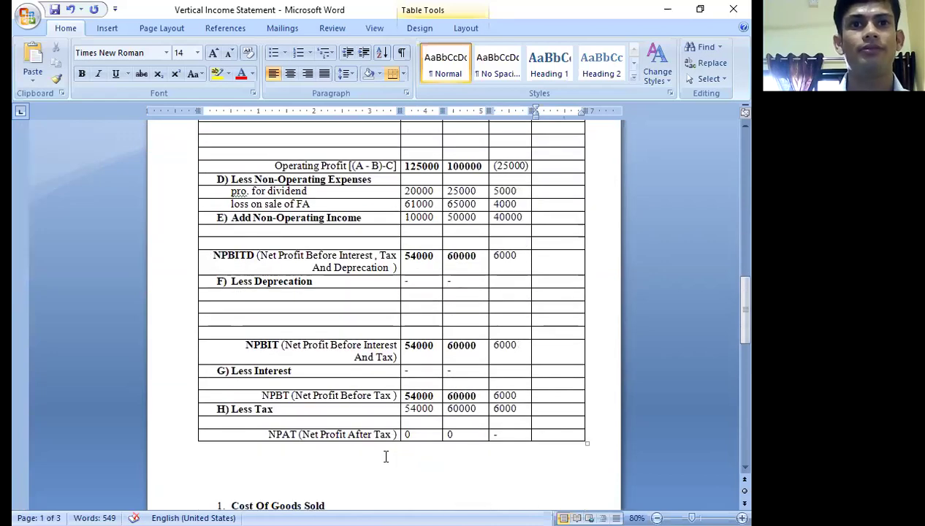
scroll(386, 457, "down", 15)
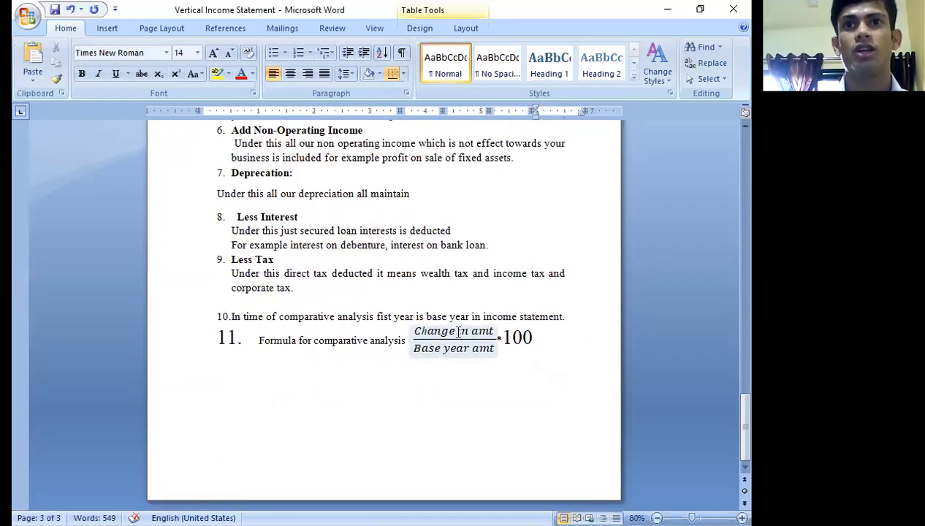
scroll(526, 369, "up", 10)
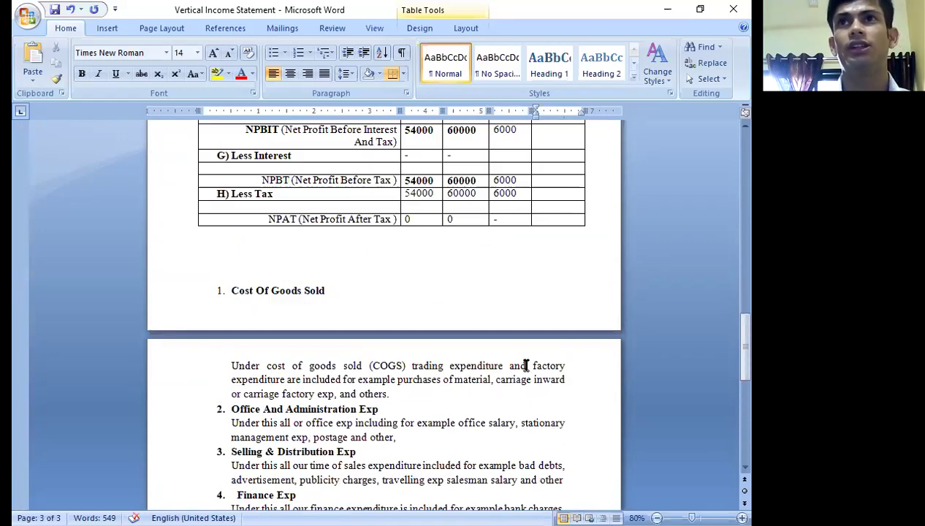
scroll(525, 366, "up", 15)
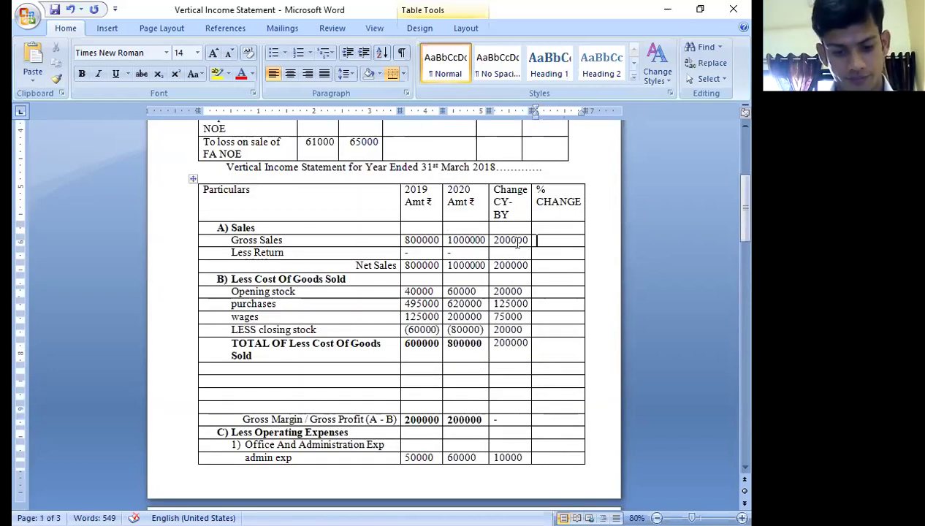
key("Tab")
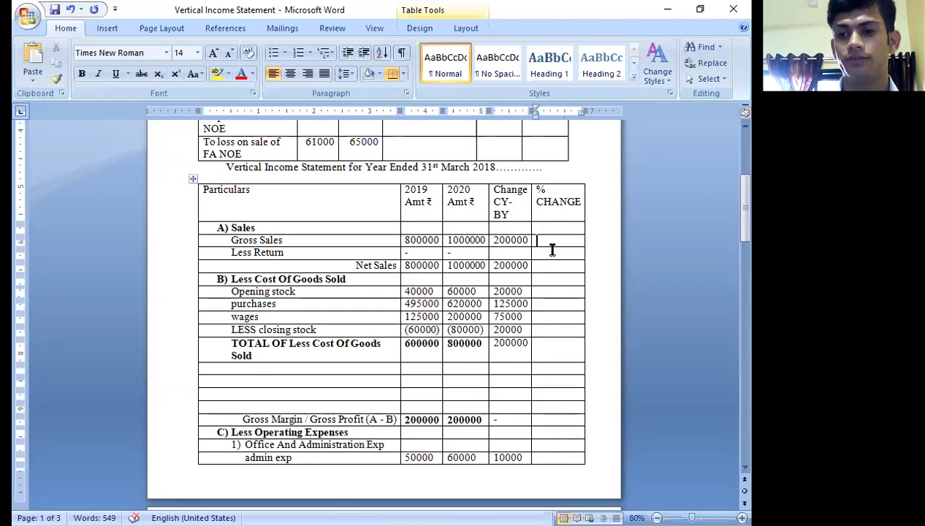
type("25")
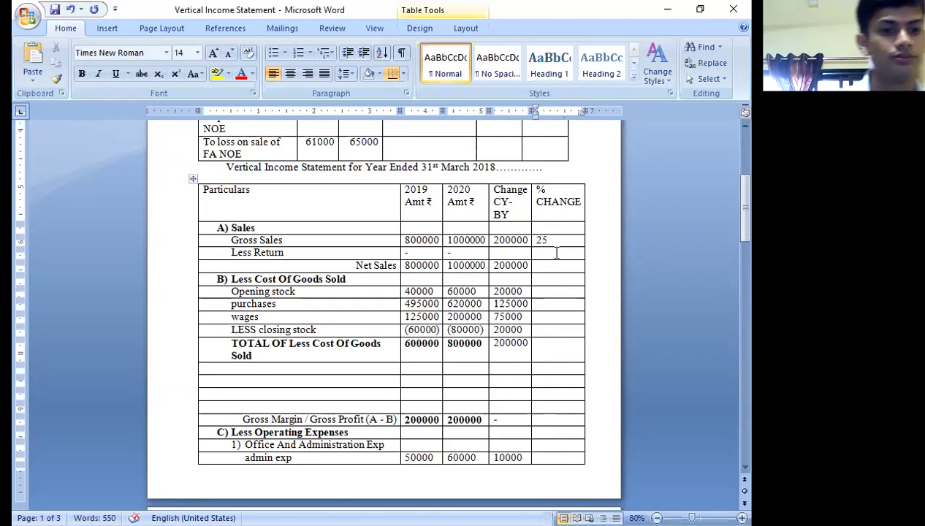
type("%")
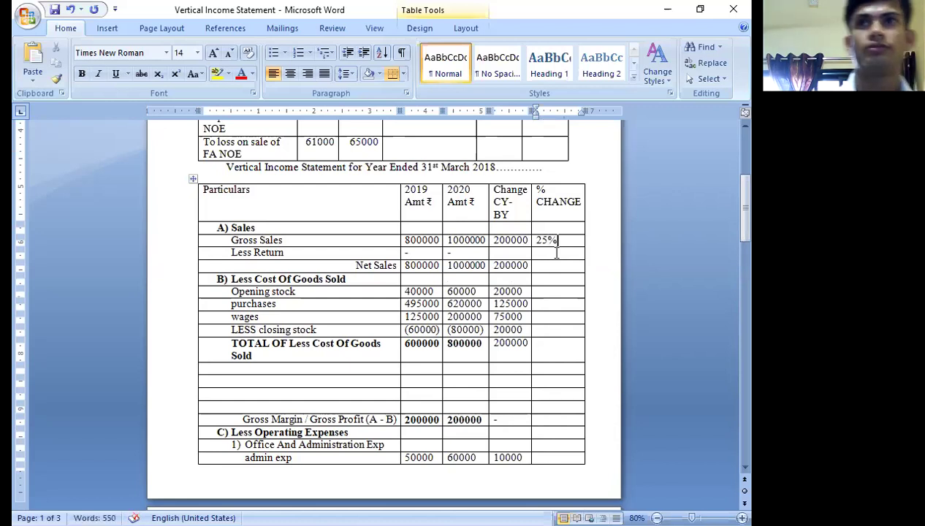
- Enter 25% as the % CHANGE for Net Sales, reusing a copy of the percent sign from the Gross Sales row
mouse_move(553, 228)
left_mouse_down()
mouse_move(558, 237)
mouse_move(548, 241)
left_mouse_up()
key("ctrl+c")
left_click(558, 237)
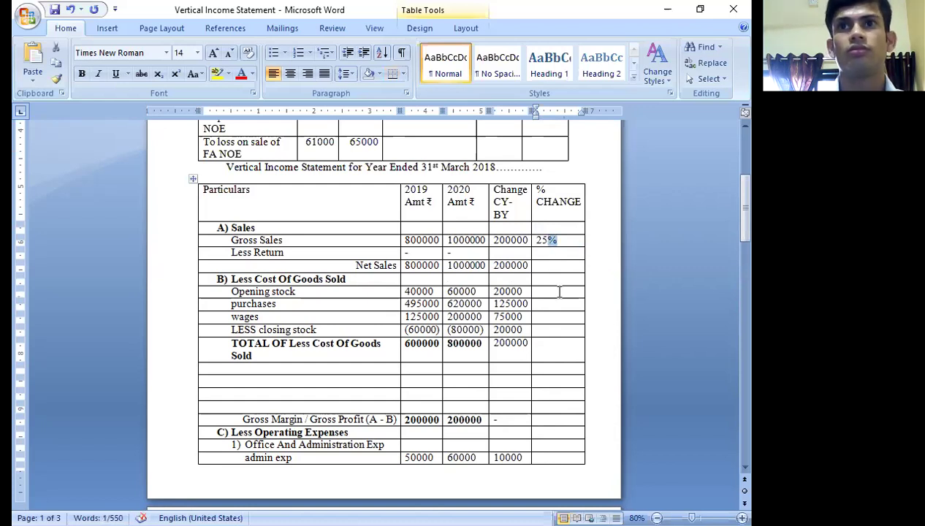
left_click(561, 266)
type("25")
key("ctrl+v")
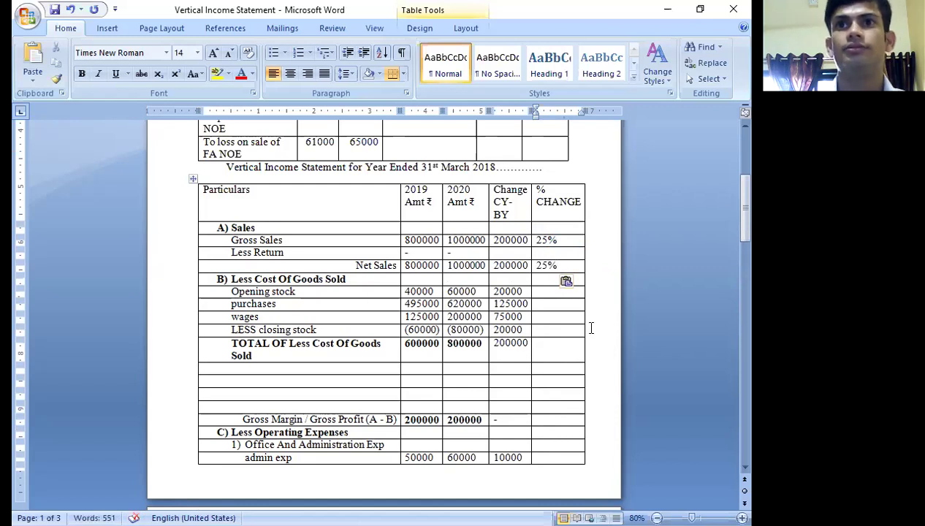
left_click_drag(553, 286, 554, 288)
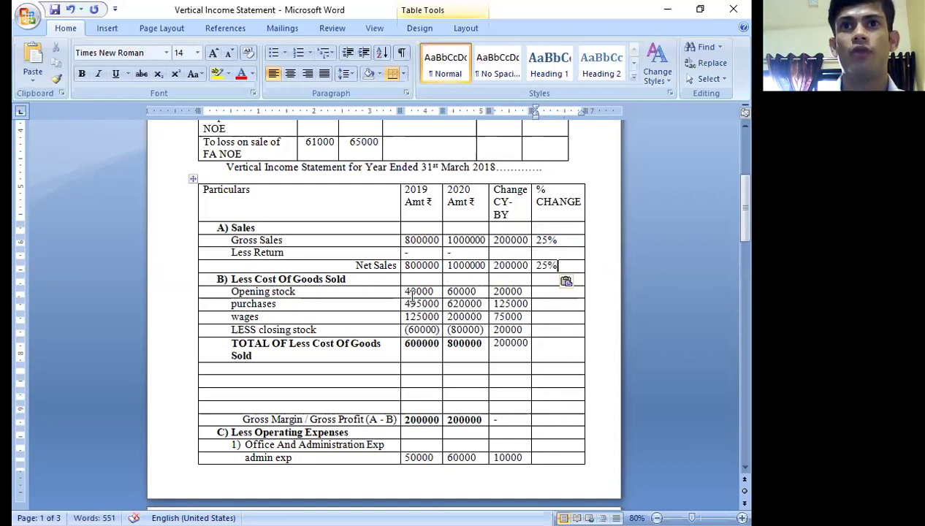
- Enter the % CHANGE values 50% for Opening stock and 25.25% for purchases
left_click(555, 295)
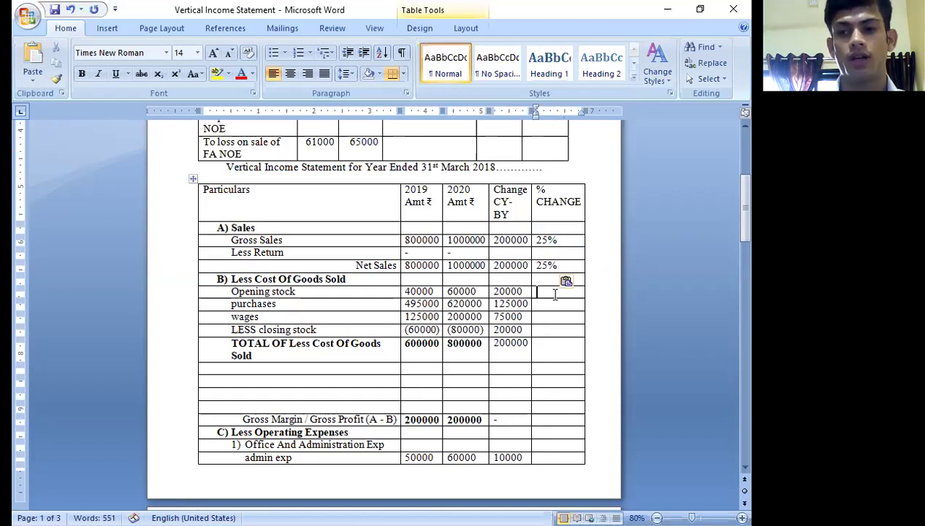
type("50")
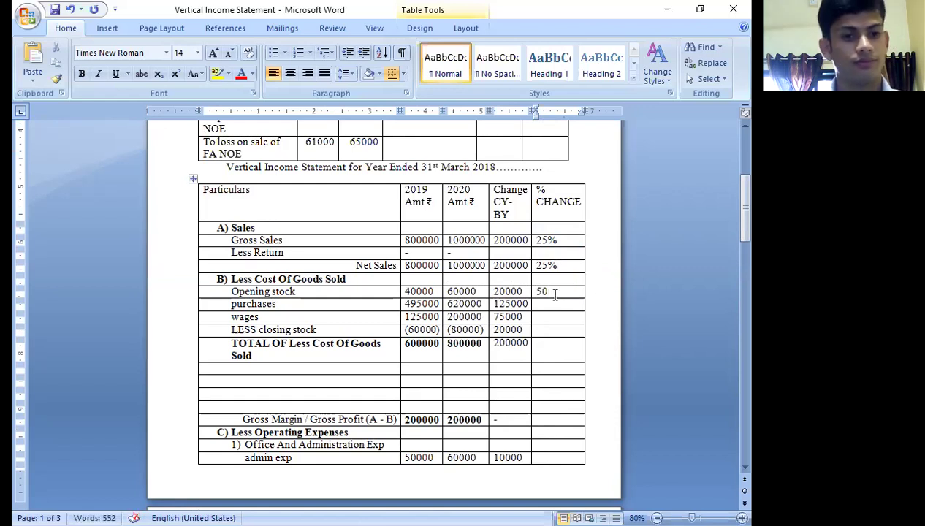
key("ctrl+v")
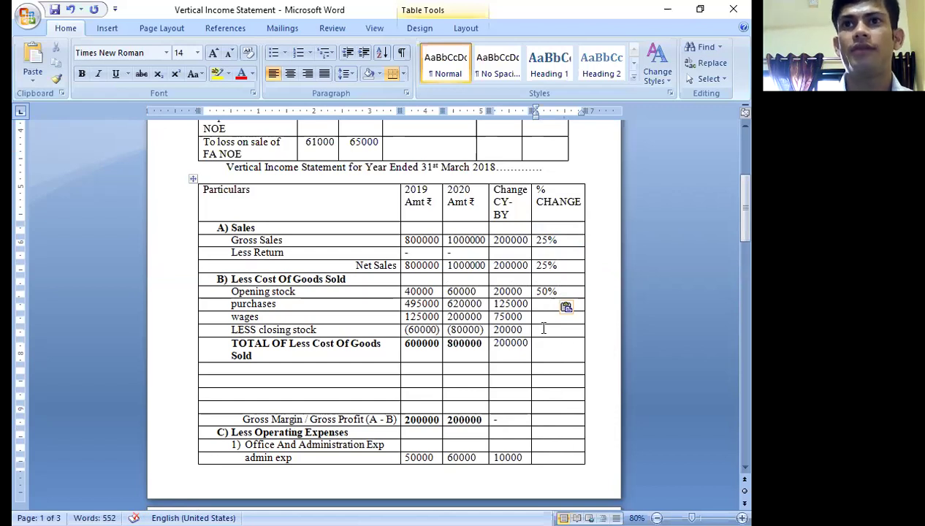
left_click(546, 307)
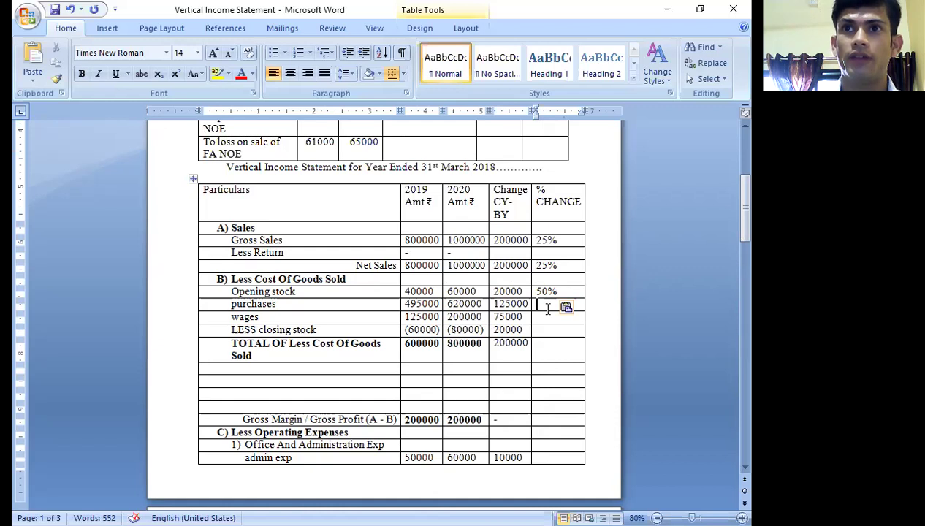
type("25.25")
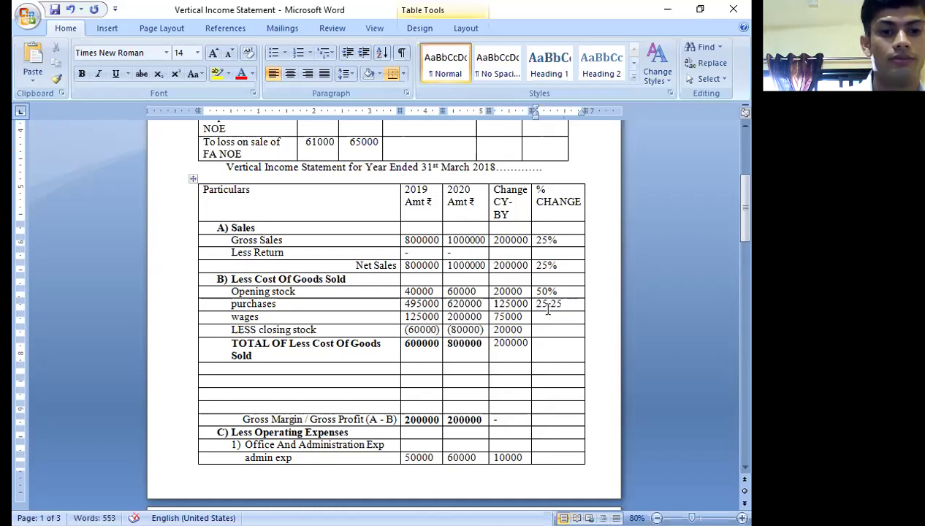
key("ctrl+v")
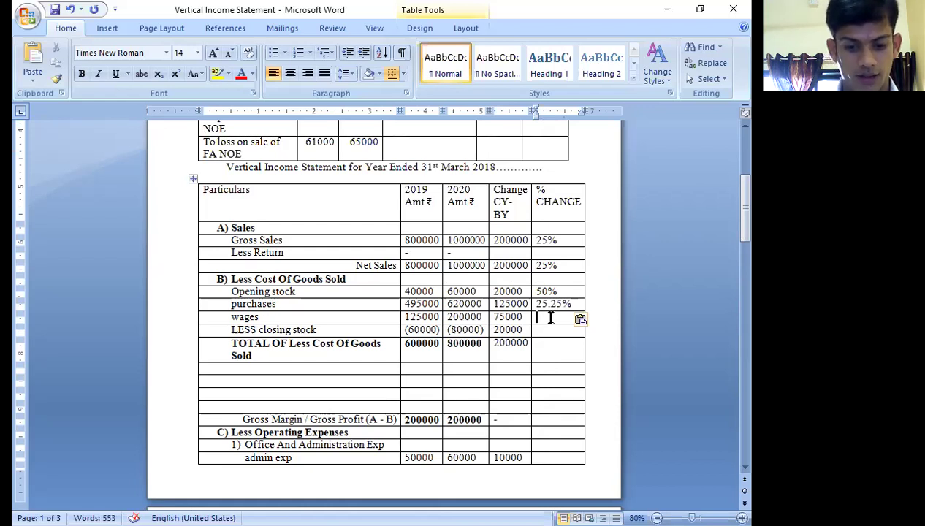
- Enter the % CHANGE values 60% for wages and 33.33% for LESS closing stock
type("60")
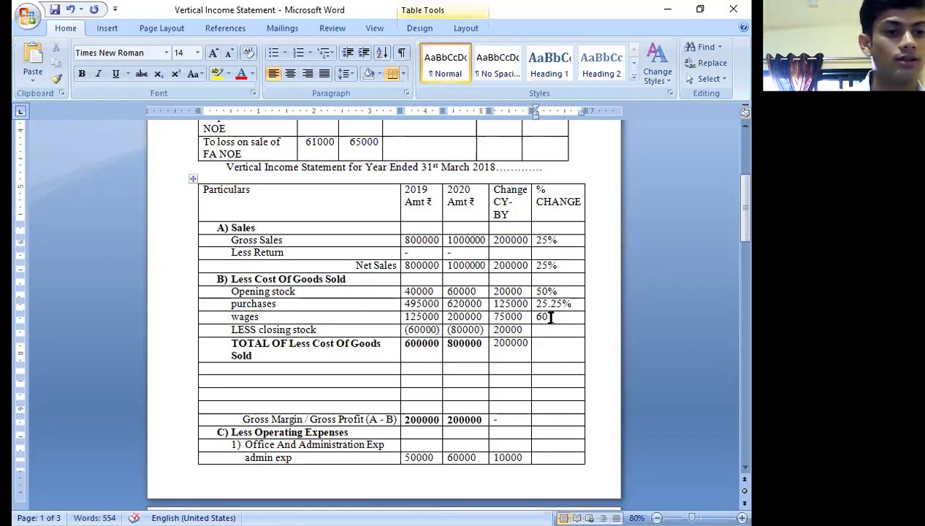
key("ctrl+v")
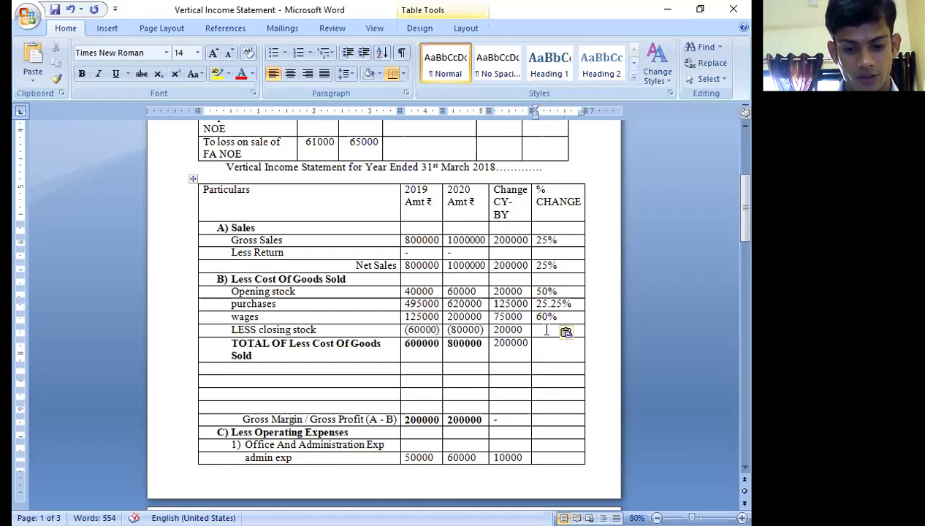
type("33.33")
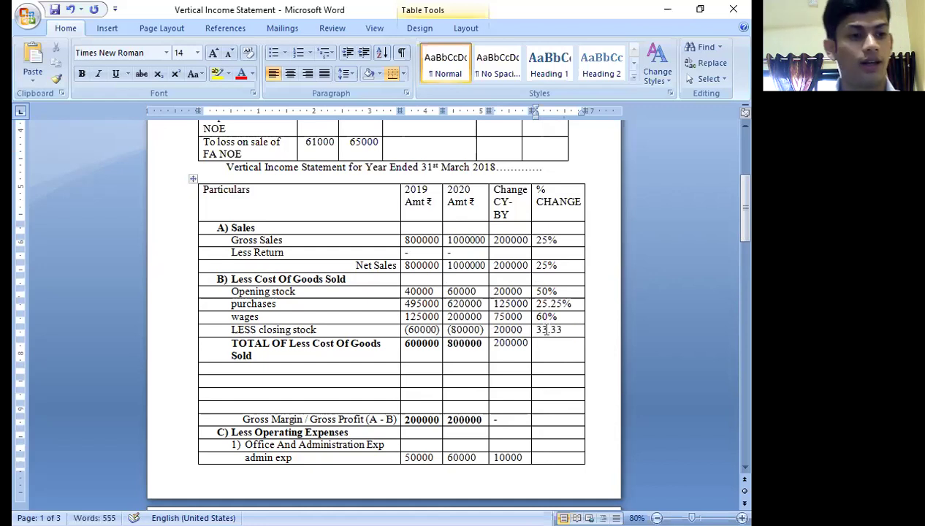
type("%")
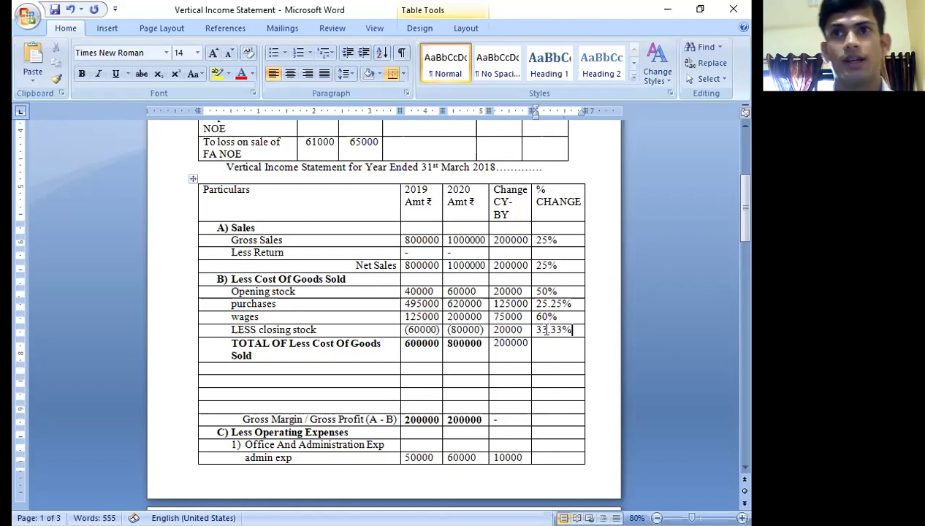
- Copy the closing stock's 33.33% into the % CHANGE cell of the Cost Of Goods Sold total and enter a dash for Gross Margin
left_click(558, 349)
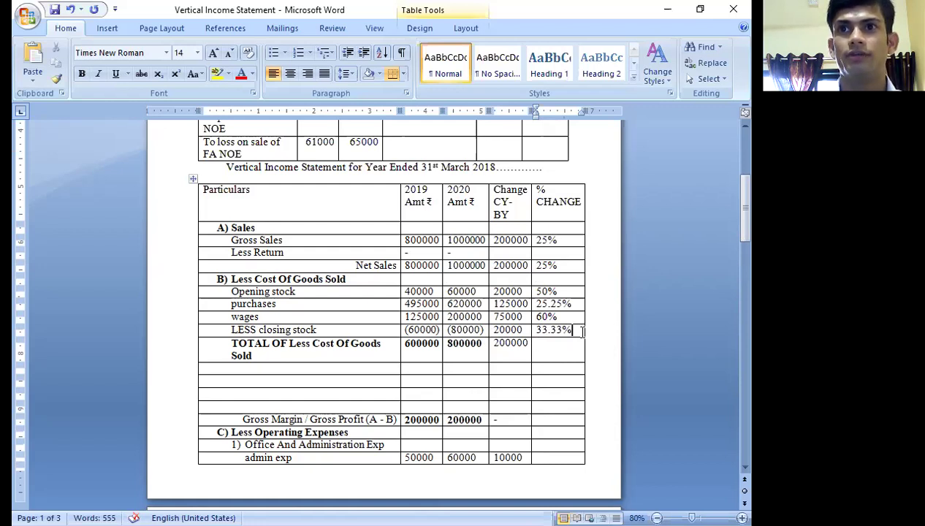
left_click_drag(578, 330, 538, 331)
key("ctrl+c")
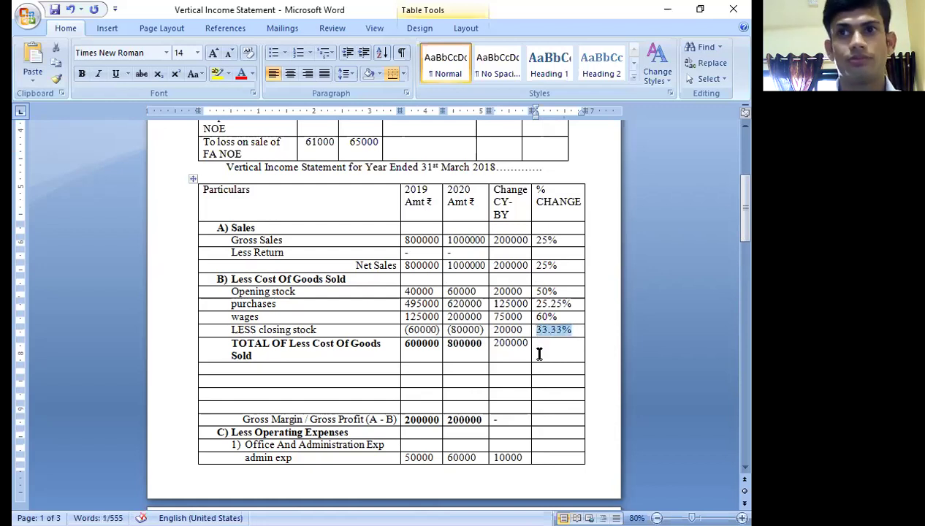
left_click(539, 351)
key("ctrl+v")
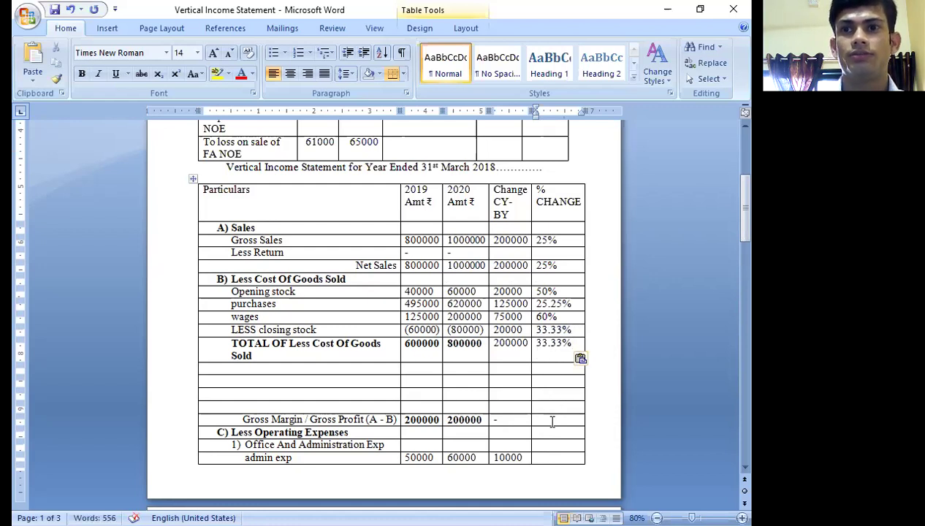
type("-")
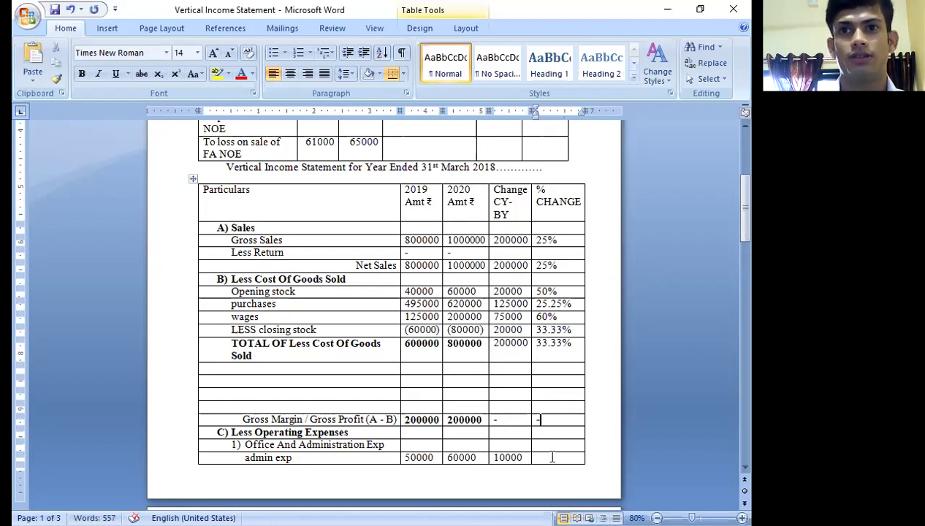
- Enter 20% as the % CHANGE for admin exp, reusing only the percent sign from the Cost Of Goods Sold total
scroll(551, 451, "down", 1)
left_click(554, 430)
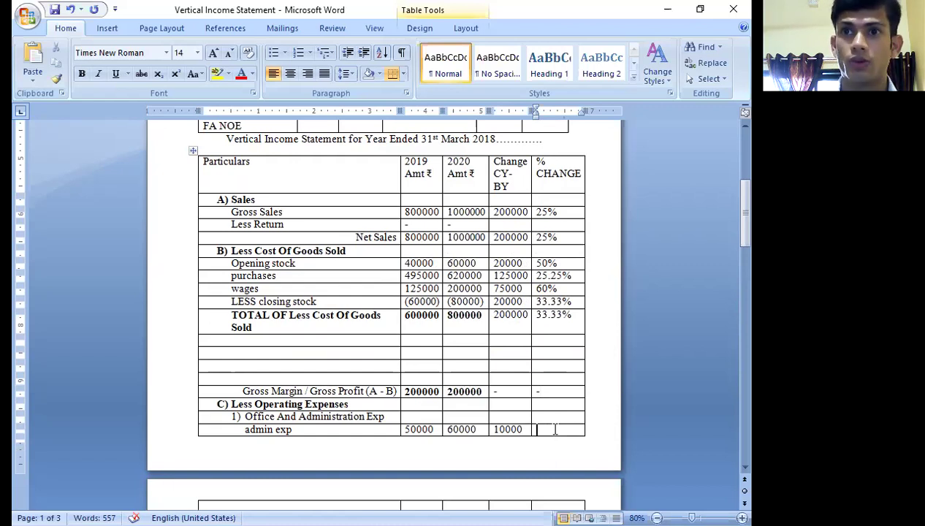
type("20")
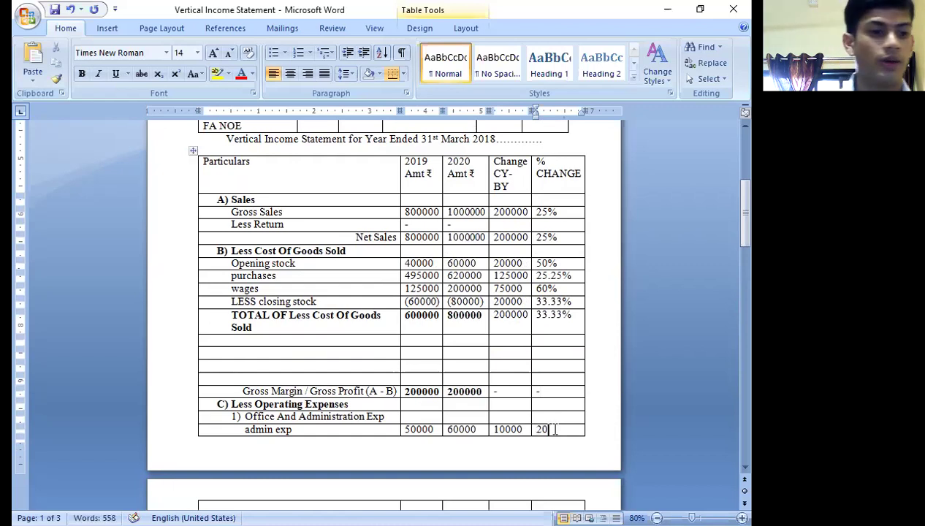
key("ctrl+v")
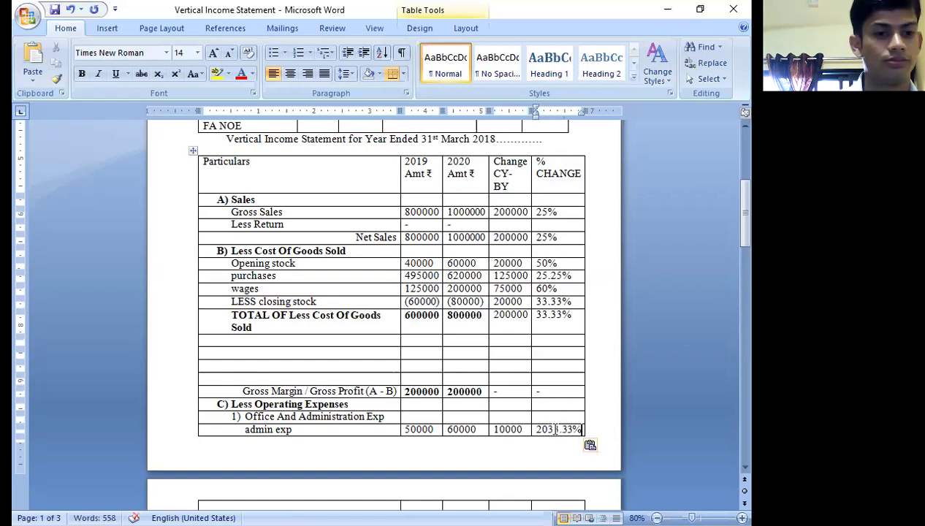
key("ctrl+z")
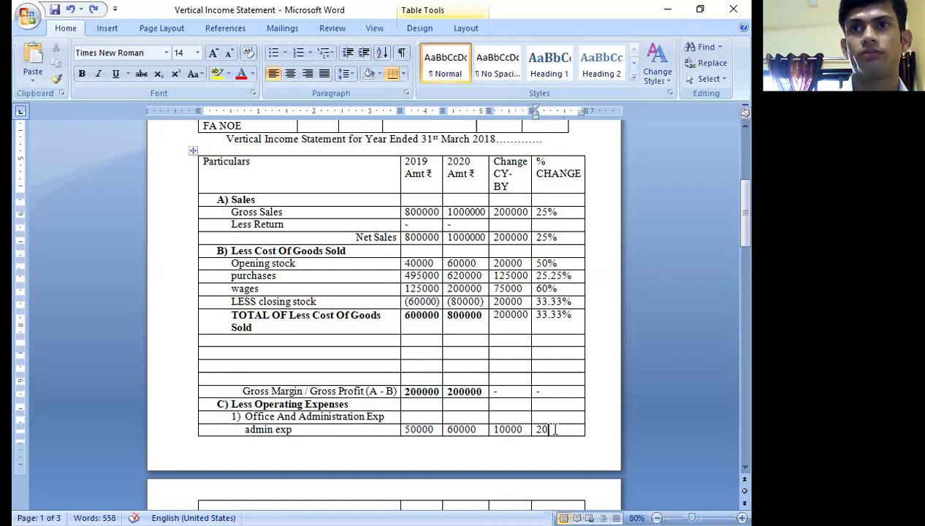
left_click_drag(573, 315, 565, 316)
key("ctrl+c")
left_click(557, 421)
left_click(553, 430)
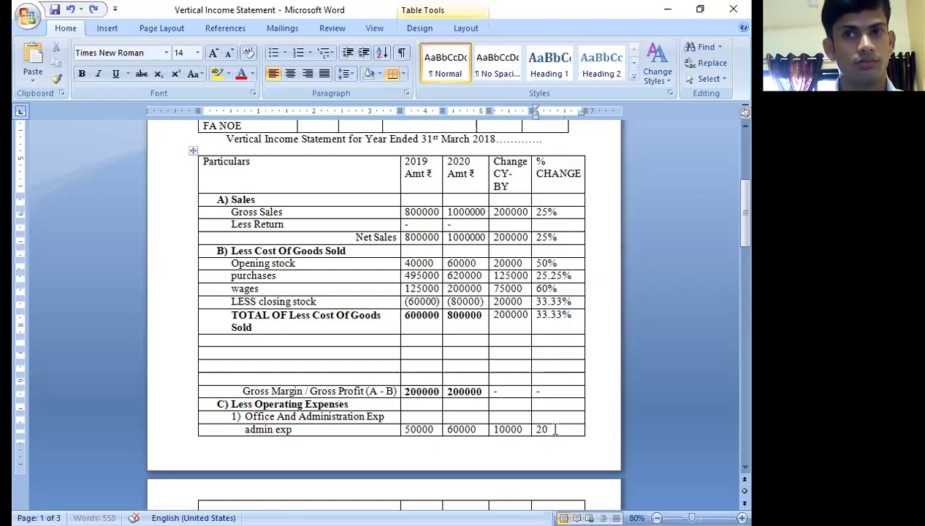
key("ctrl+v")
- Enter 20% as the % CHANGE for Selling & Distribution Exp and a dash for Finance Exp
scroll(544, 401, "down", 5)
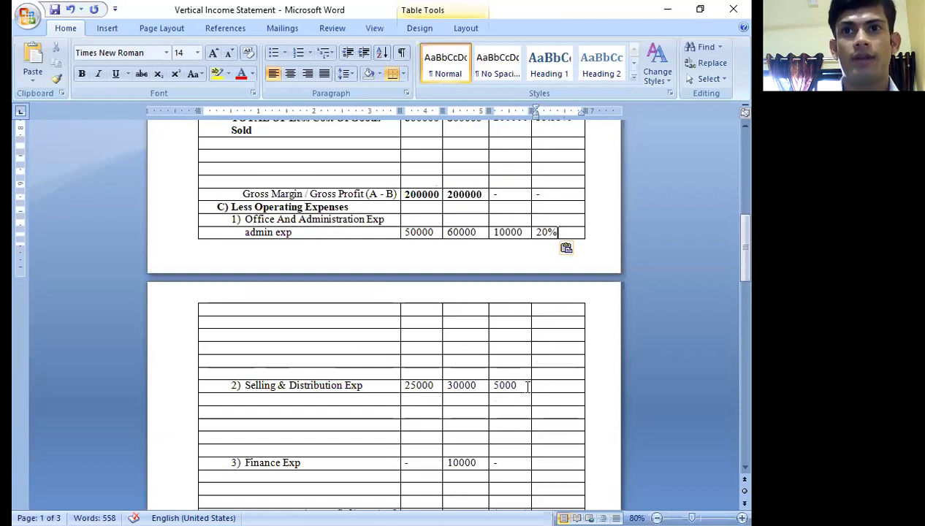
left_click(547, 386)
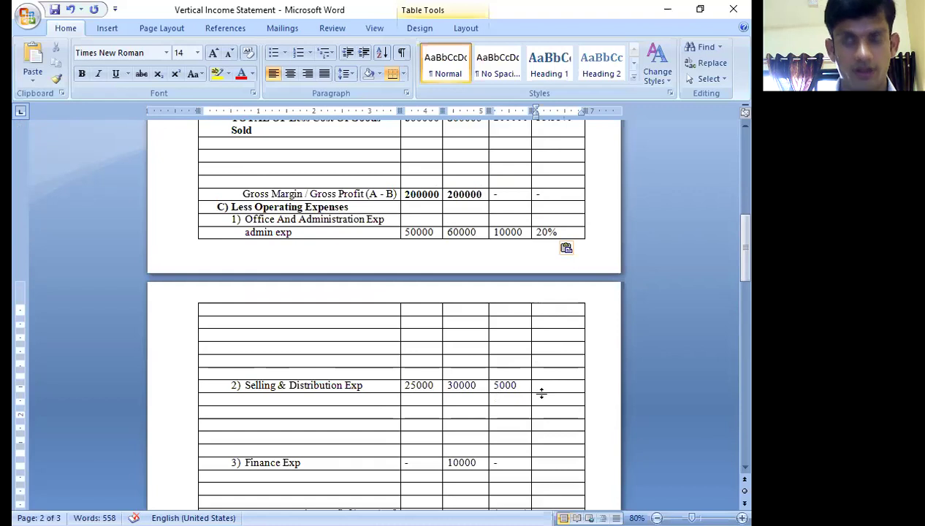
type("20")
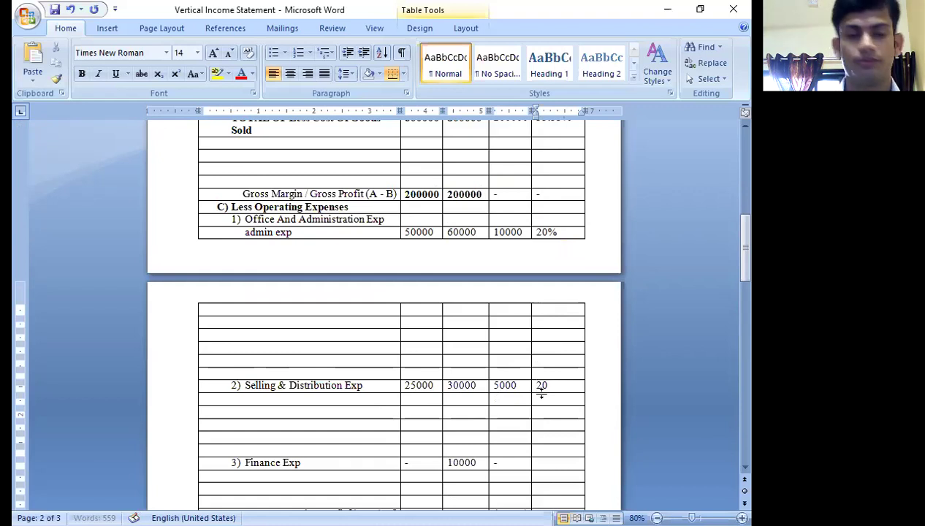
key("ctrl+v")
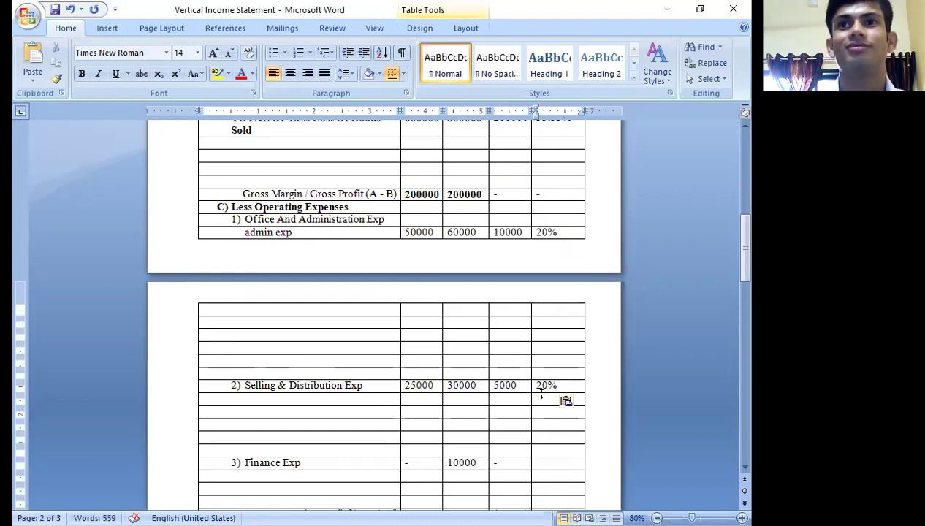
scroll(545, 424, "down", 2)
left_click(554, 409)
type("-")
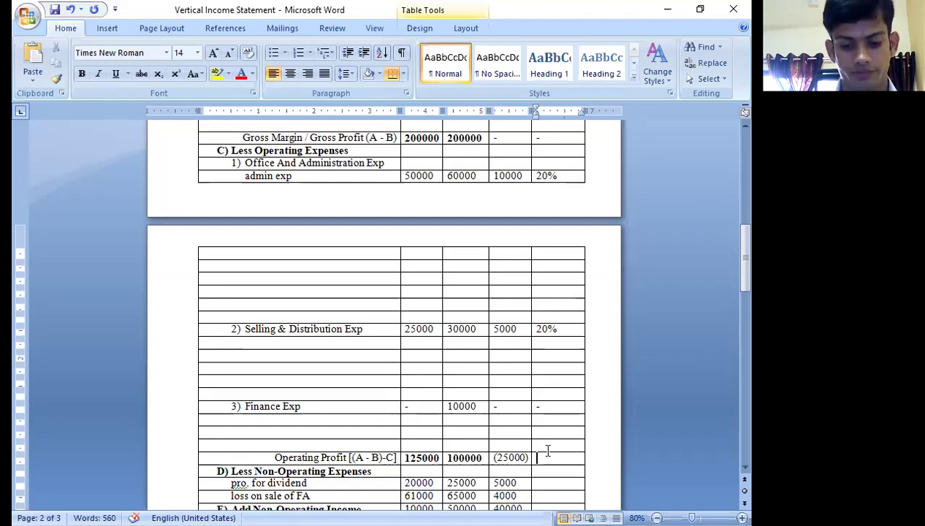
- Enter 20% as the % CHANGE for Operating Profit and highlight the row's change and 2019 amounts it is based on
type("20")
key("ctrl+v")
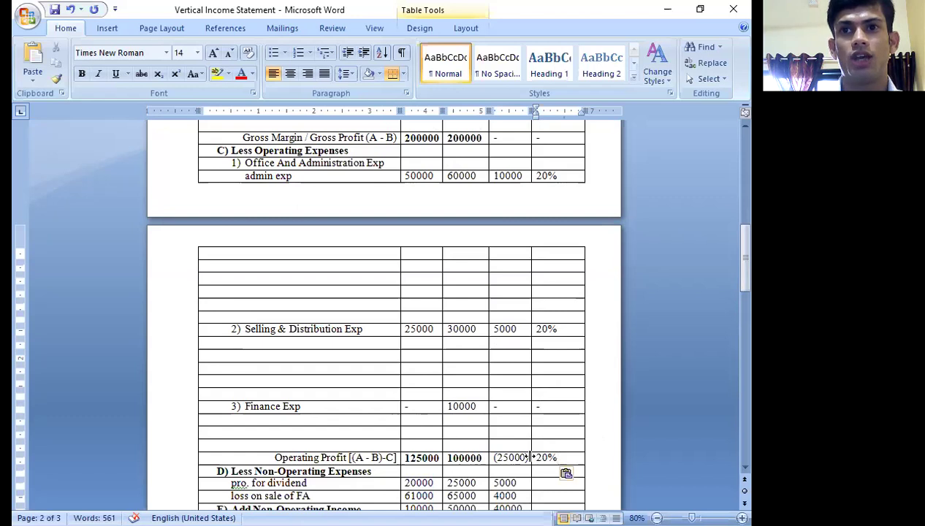
left_click_drag(527, 457, 500, 457)
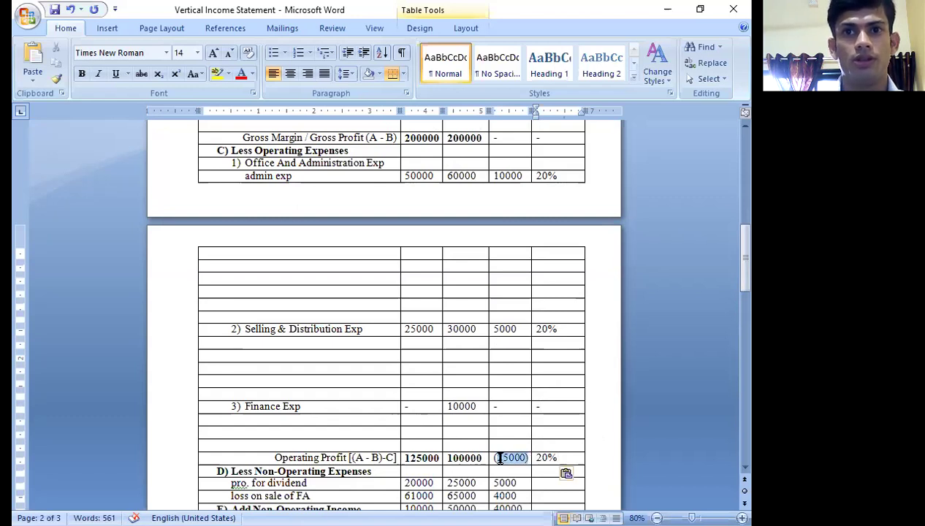
left_click_drag(438, 458, 404, 458)
- Enter 25% as the % CHANGE for pro. for dividend under Less Non-Operating Expenses
scroll(515, 457, "down", 1)
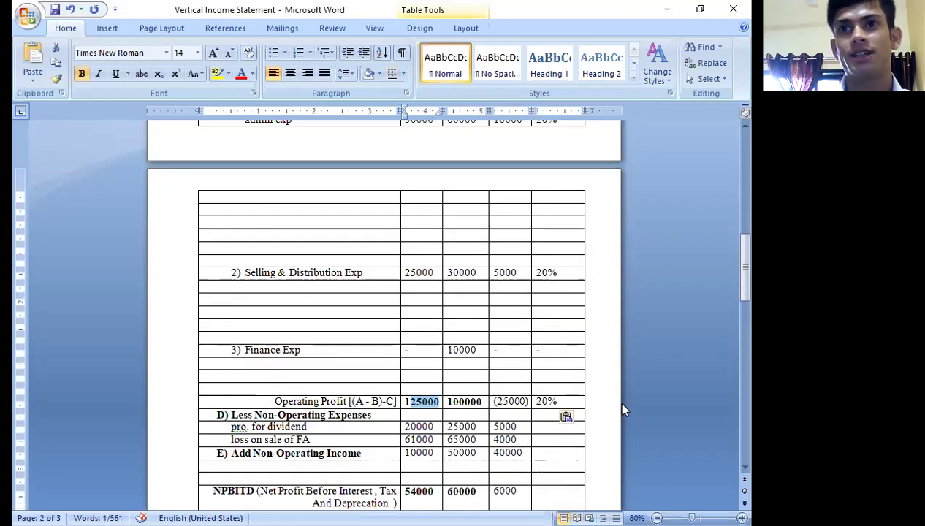
scroll(558, 435, "down", 1)
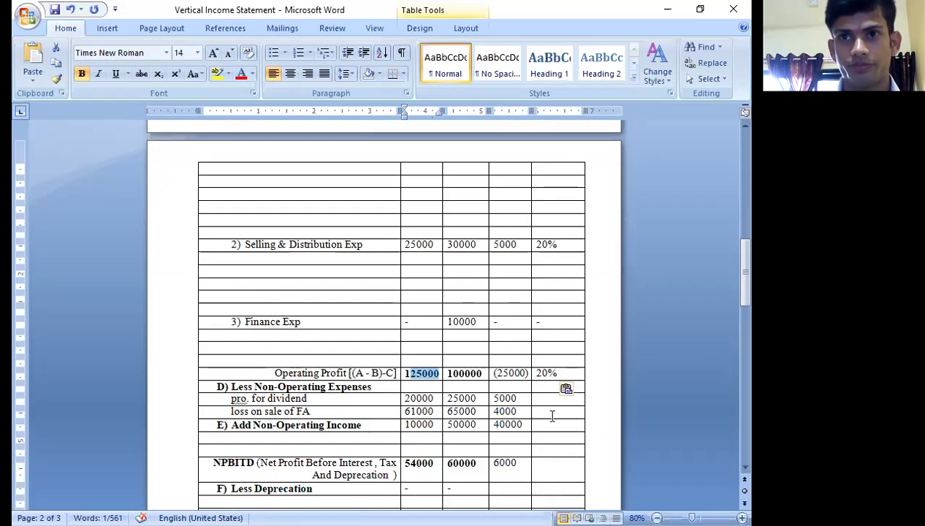
left_click(545, 402)
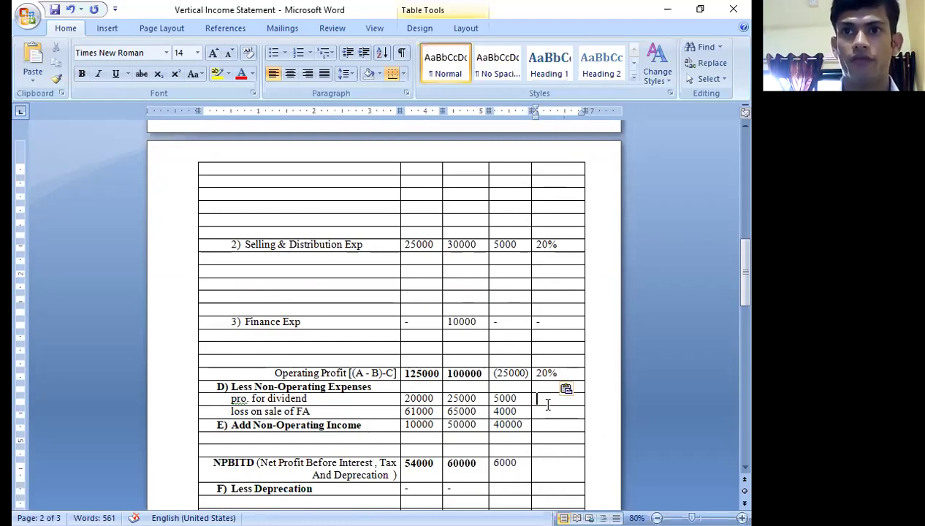
type("25")
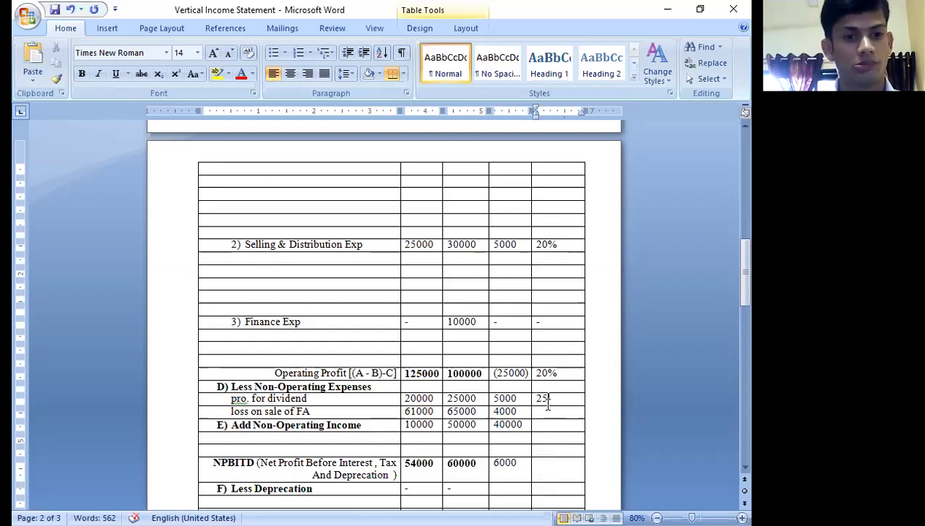
key("Return")
key("BackSpace")
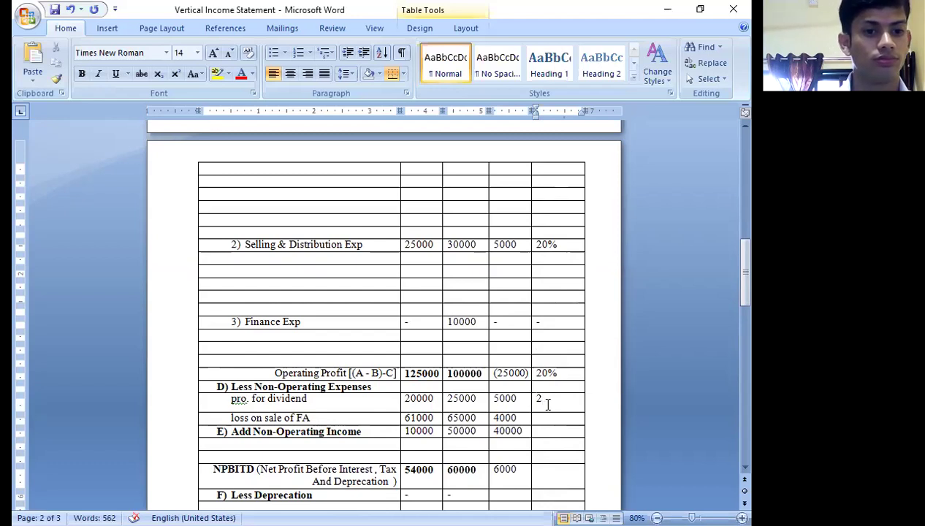
type("5%")
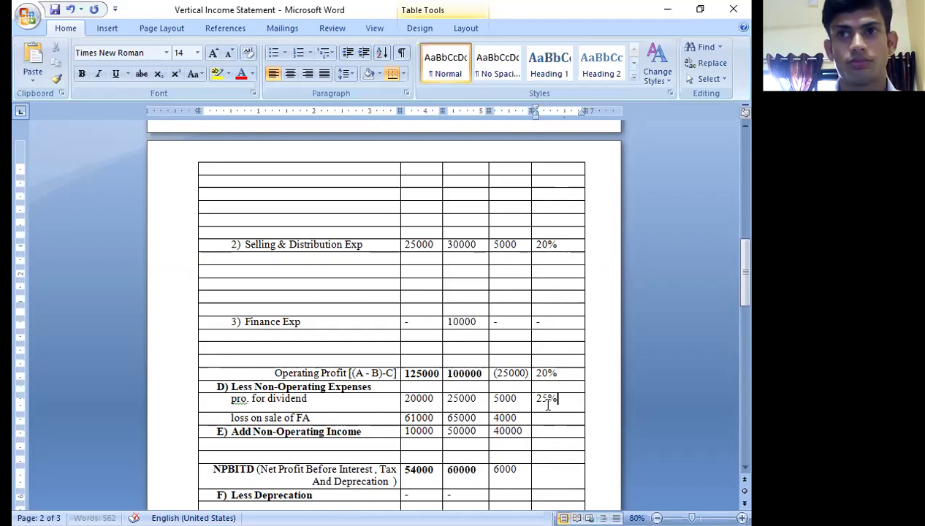
- Enter 9.83% as the % CHANGE for loss on sale of FA and 400% for Add Non-Operating Income
left_click(550, 417)
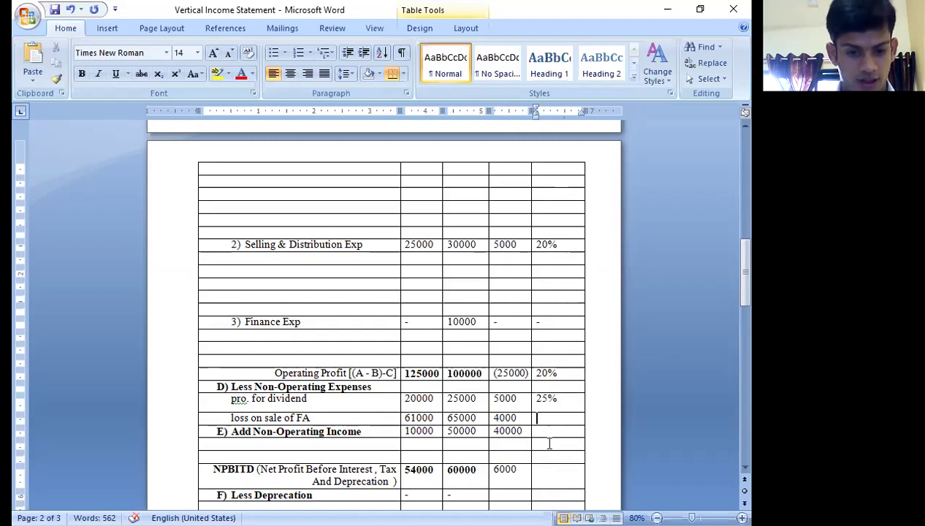
type("9")
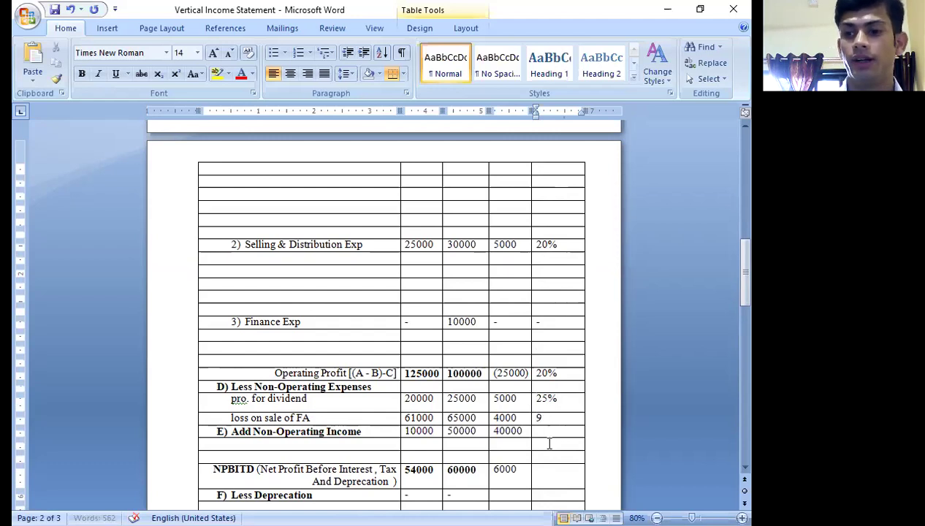
type(".83")
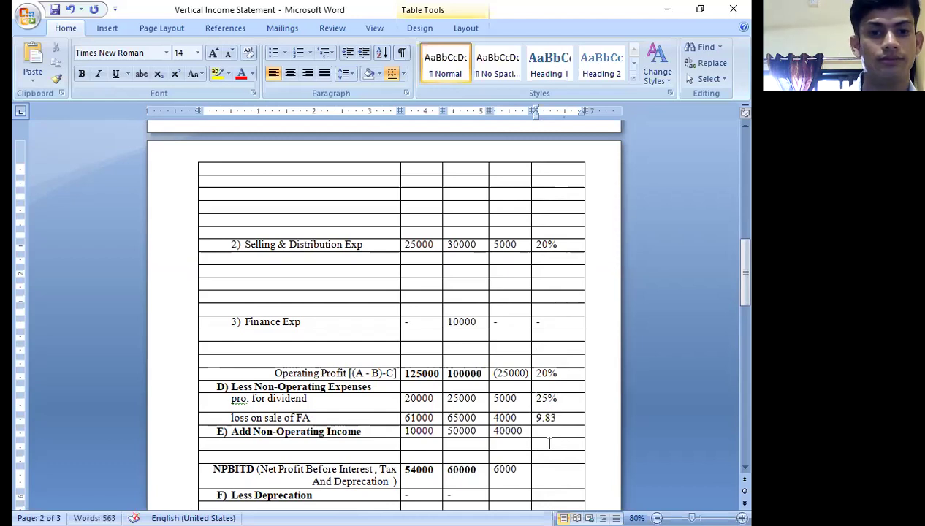
type("%")
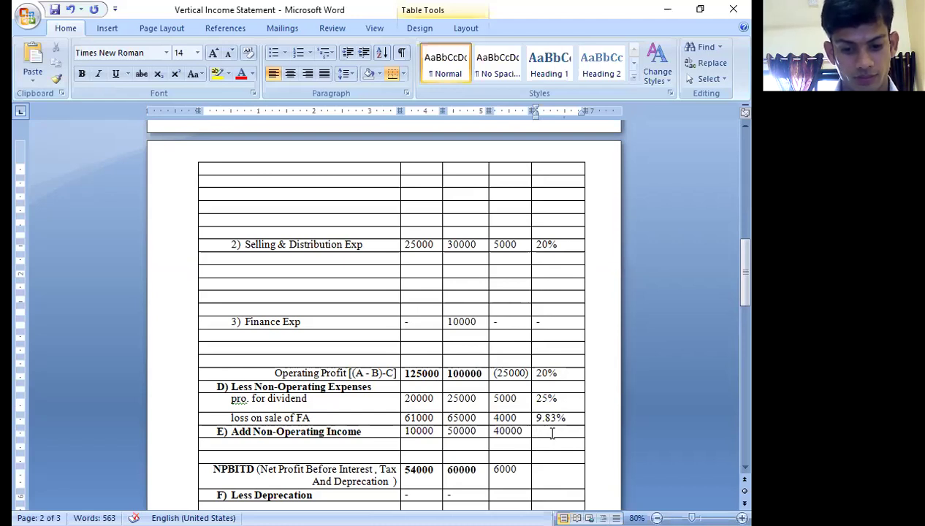
type("400")
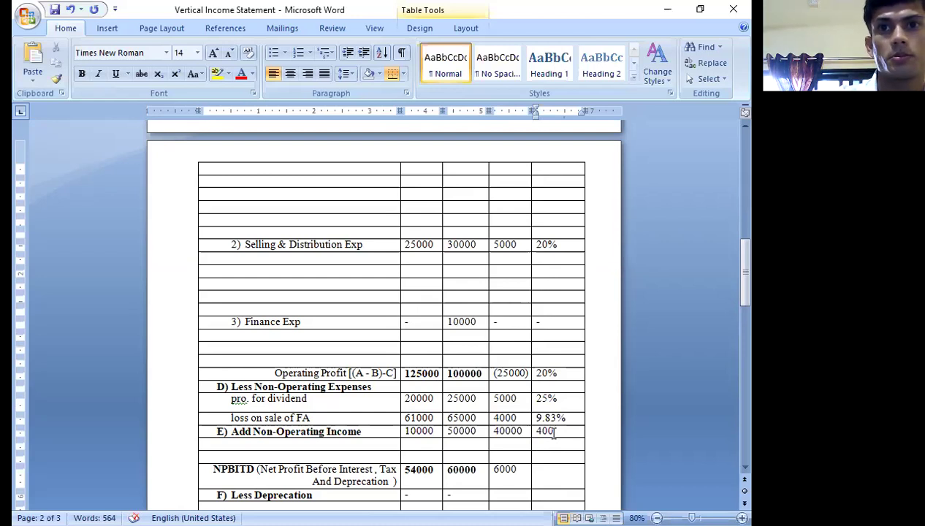
type("$")
key("BackSpace")
type("%")
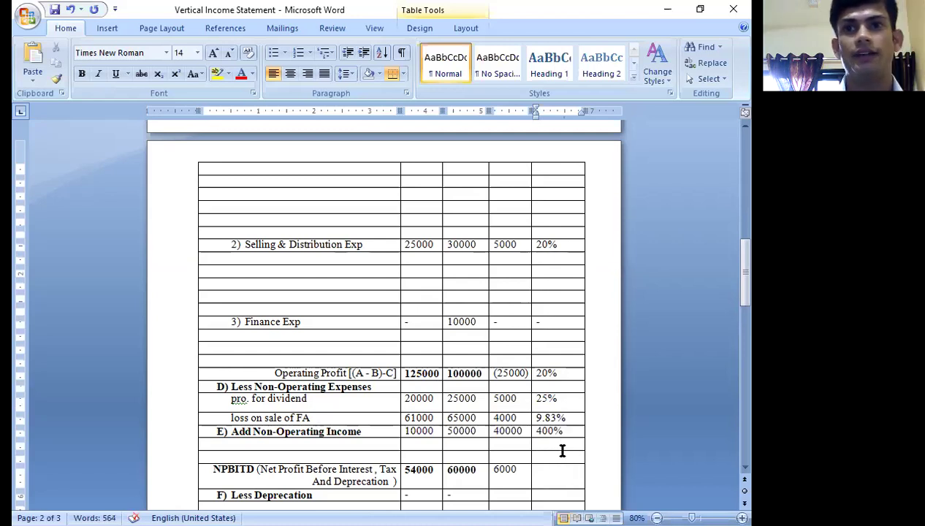
- Enter 11.11% as the % CHANGE for both NPBITD and NPBIT
scroll(560, 449, "down", 1)
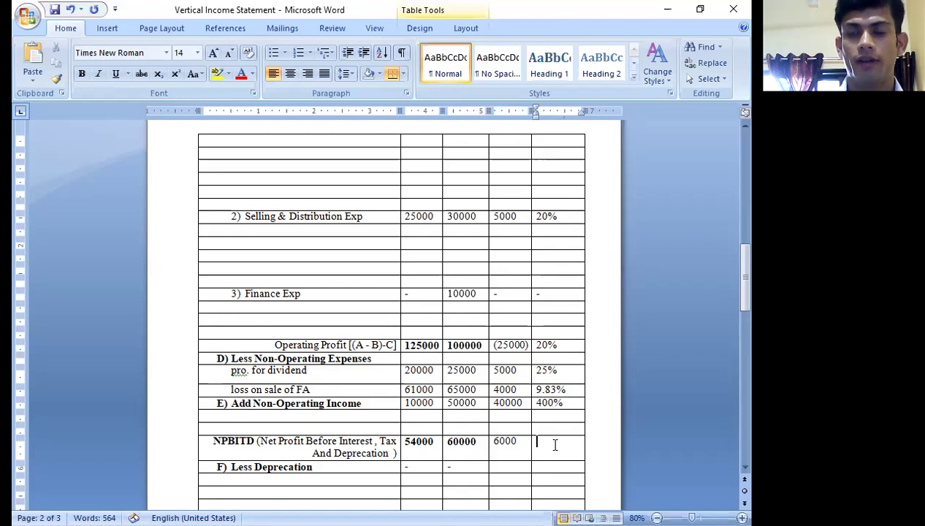
type("11.11")
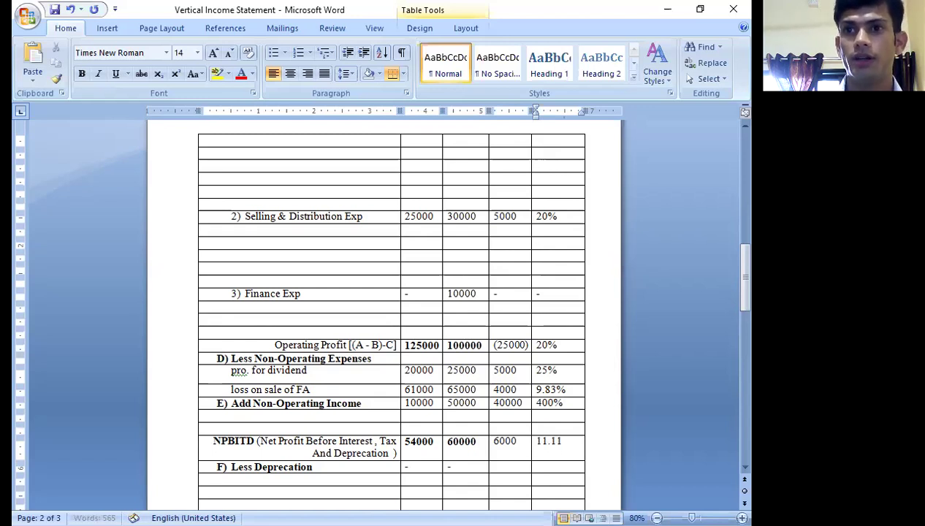
type("%")
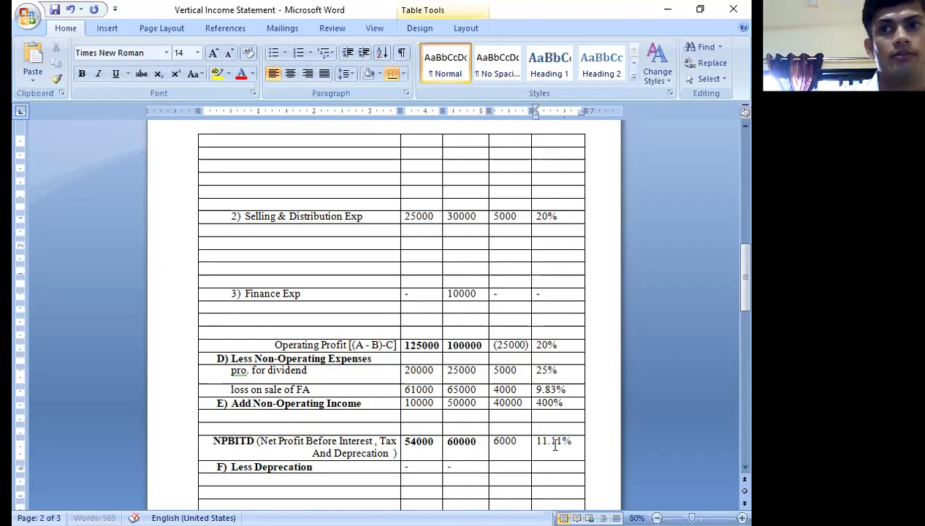
scroll(609, 445, "down", 2)
scroll(609, 446, "down", 2)
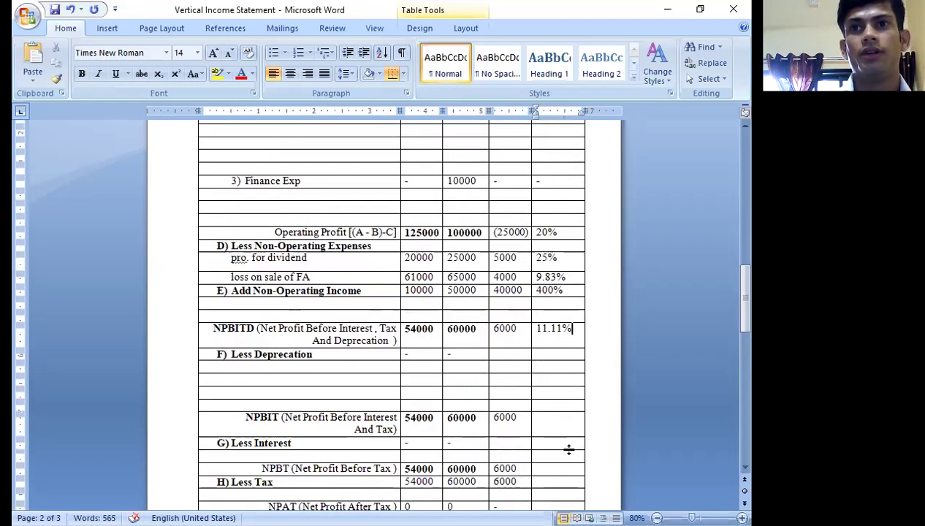
left_click(562, 426)
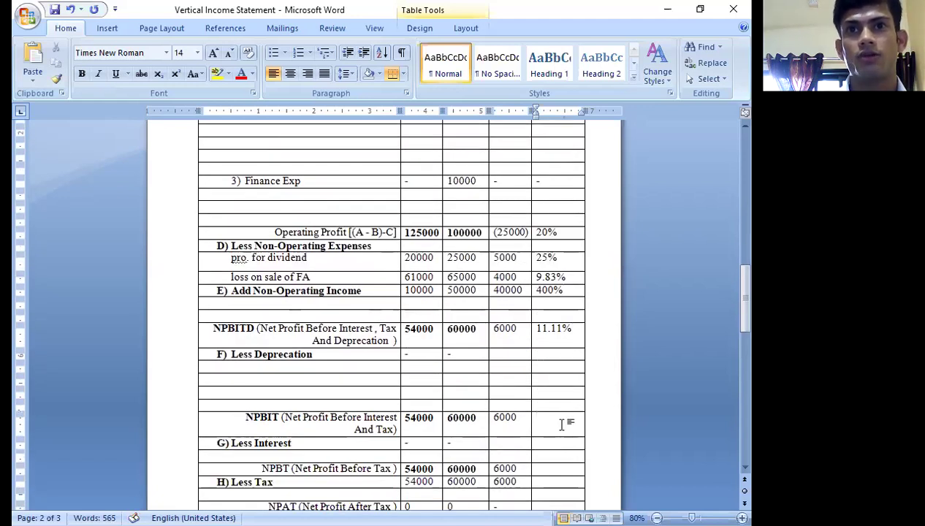
type("11.11")
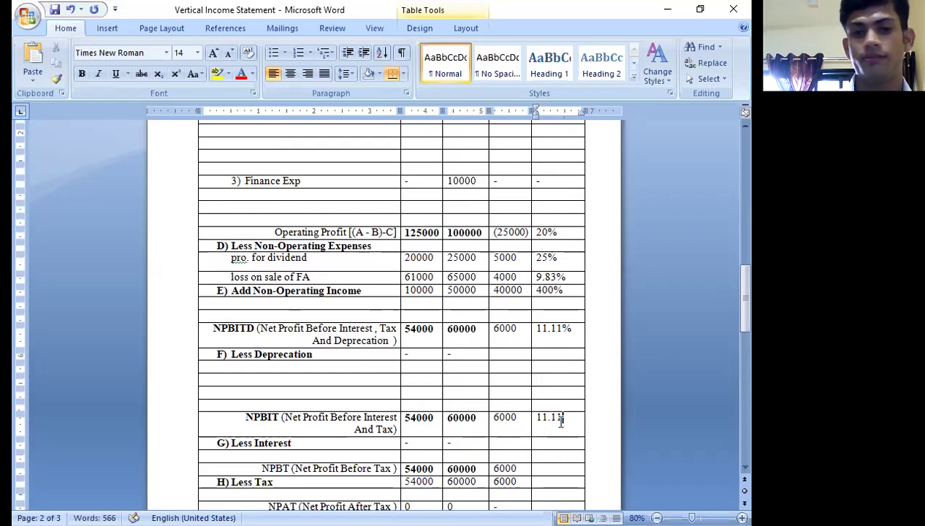
type("%")
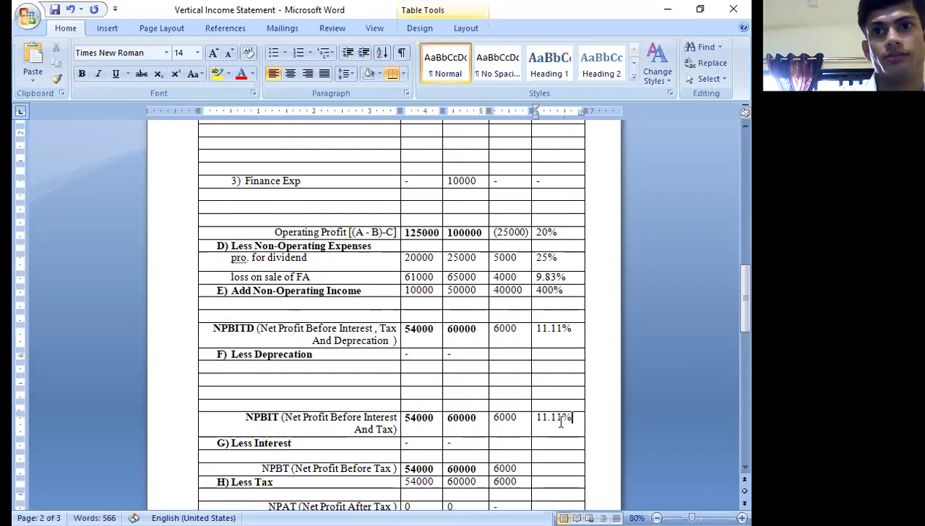
- Enter 11.11% as the % CHANGE for NPBT (Net Profit Before Tax)
scroll(558, 438, "down", 1)
left_click(556, 441)
type("11")
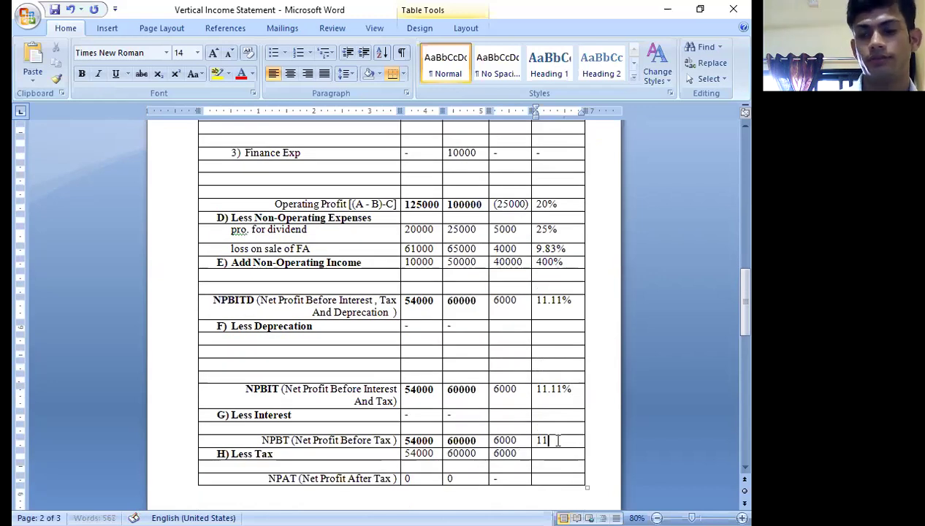
type(".11%")
- Enter 11.11% as the % CHANGE for Less Tax and a dash for NPAT
left_click(567, 454)
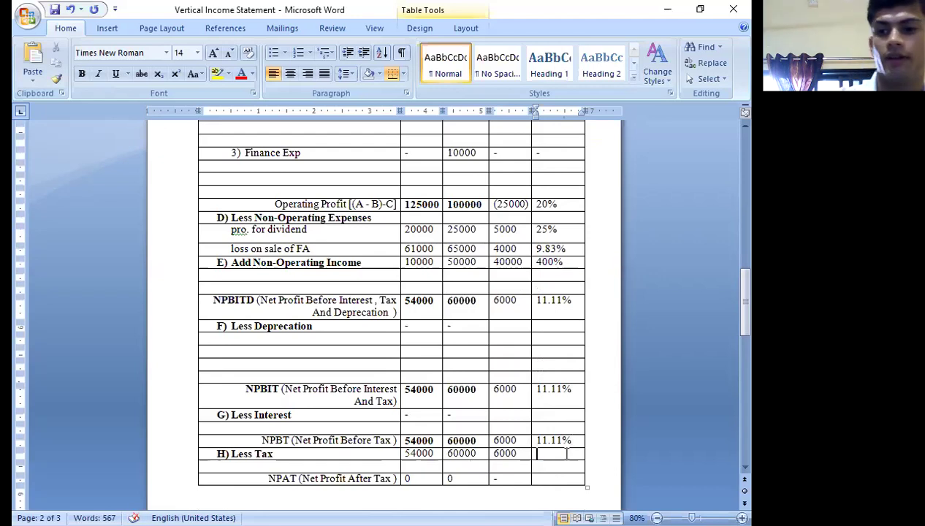
type("11.11")
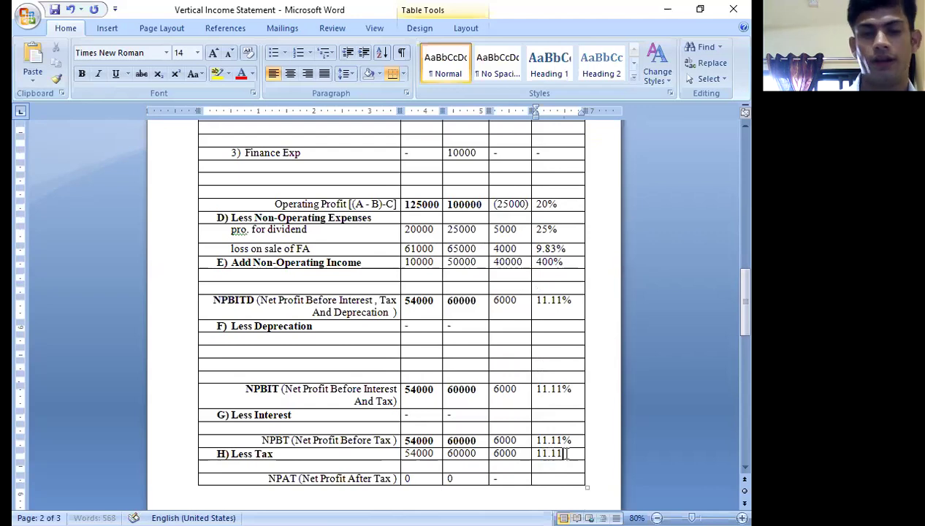
type("%")
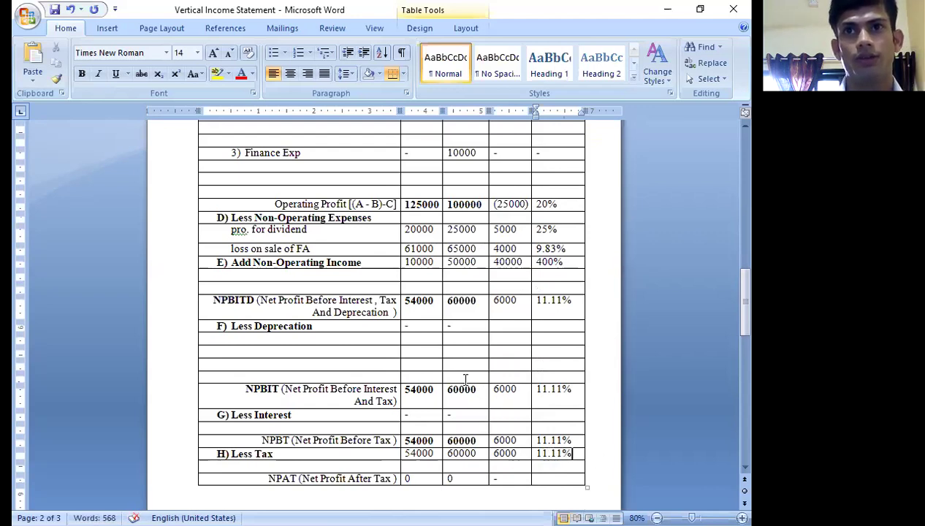
type("-")
- Review the change and % CHANGE columns of the income statement from Gross Sales down to Operating Profit
scroll(518, 441, "up", 1)
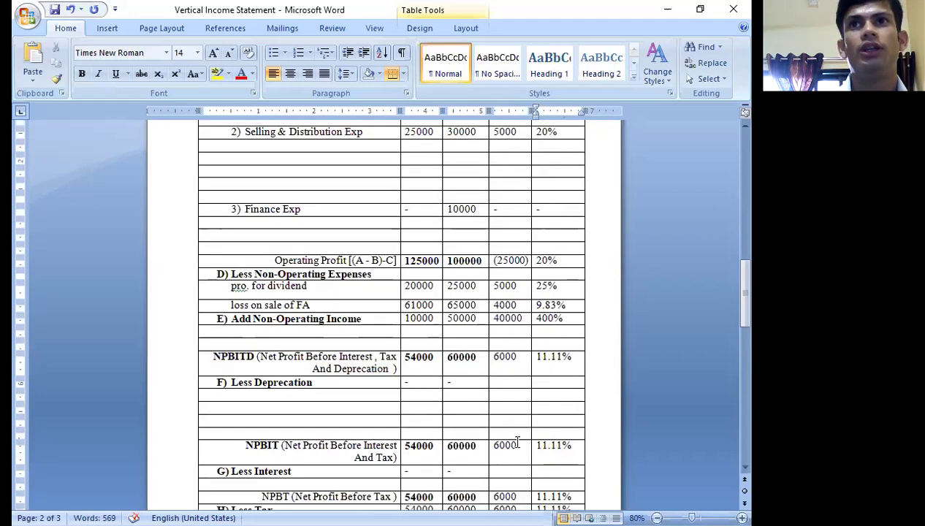
scroll(517, 440, "up", 7)
scroll(523, 431, "up", 3)
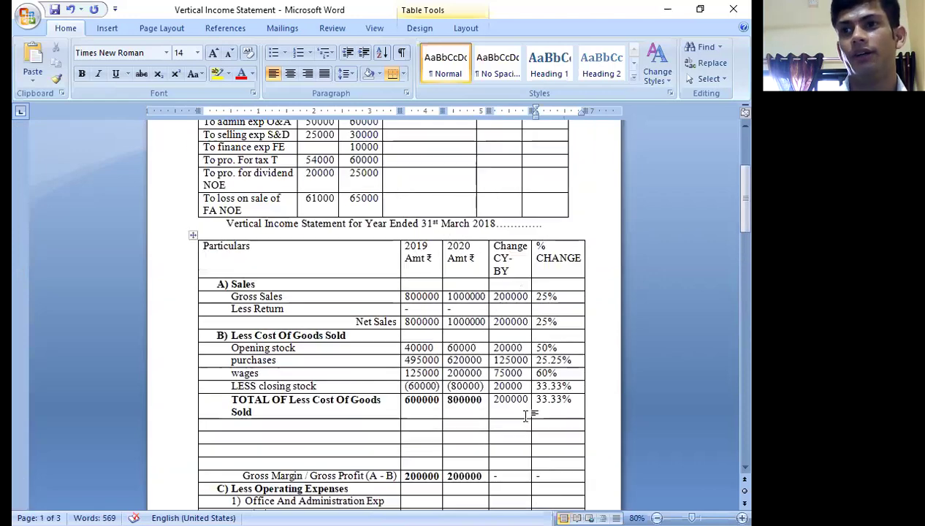
scroll(525, 414, "up", 5)
scroll(541, 414, "down", 4)
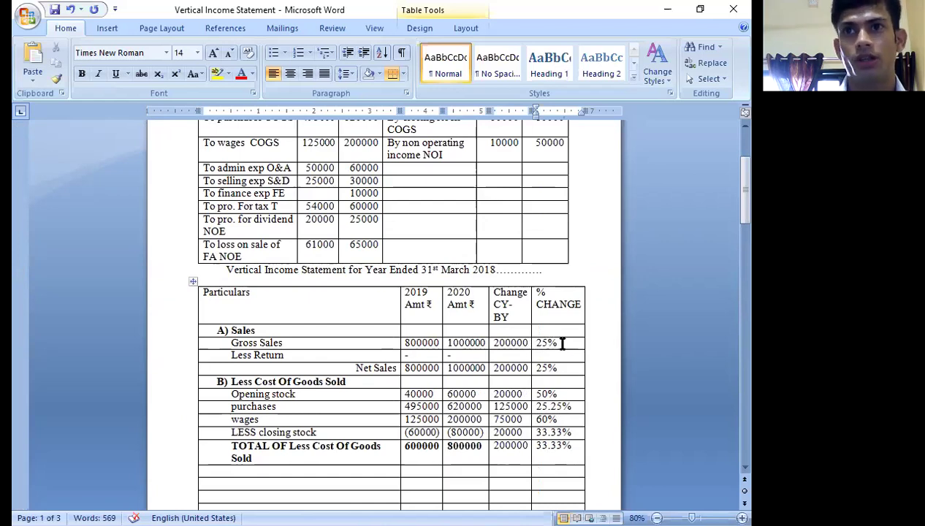
scroll(516, 433, "down", 7)
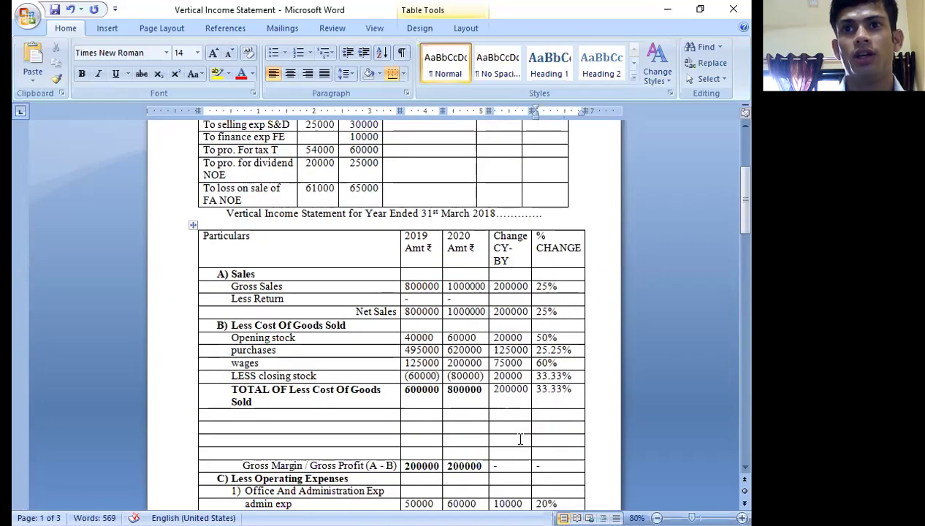
scroll(516, 433, "down", 3)
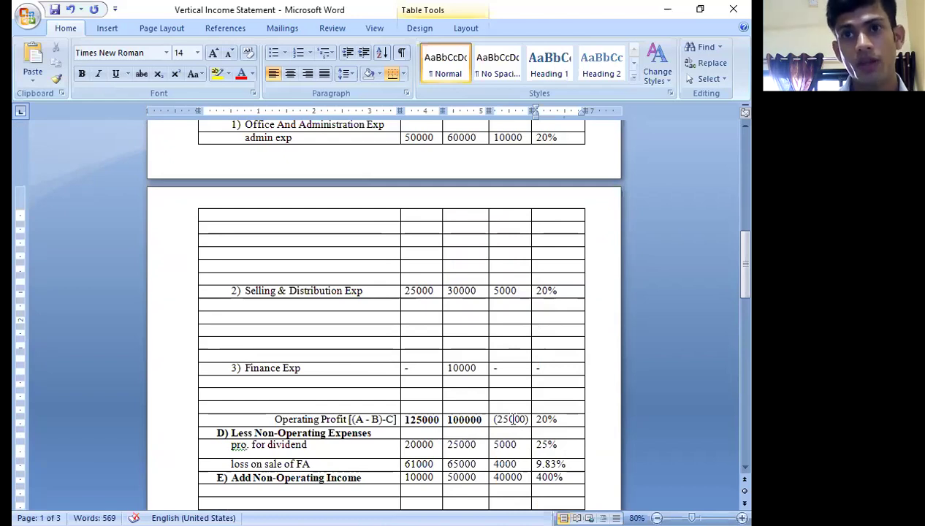
- Enclose the Operating Profit % CHANGE in parentheses so it reads (20%), marking it as a decrease
left_click(560, 423)
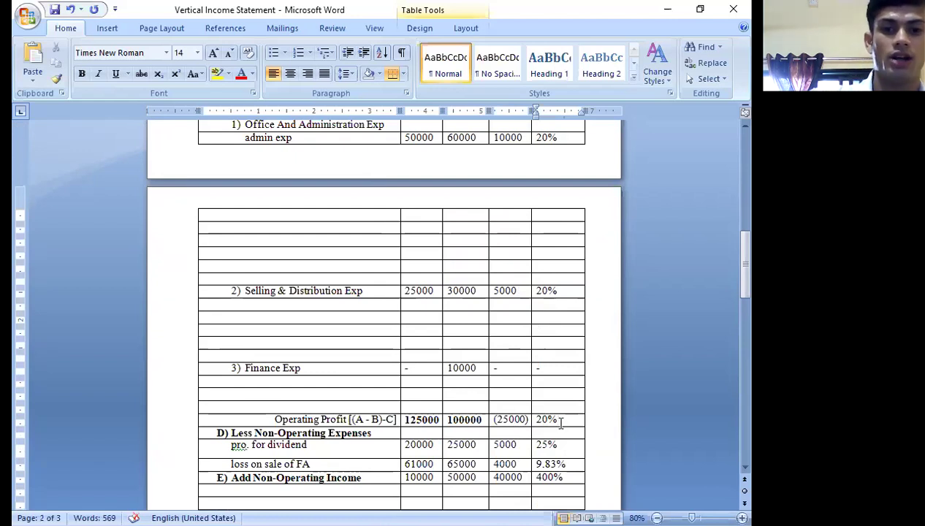
key("Left")
key("Left")
key("Left")
key("Left")
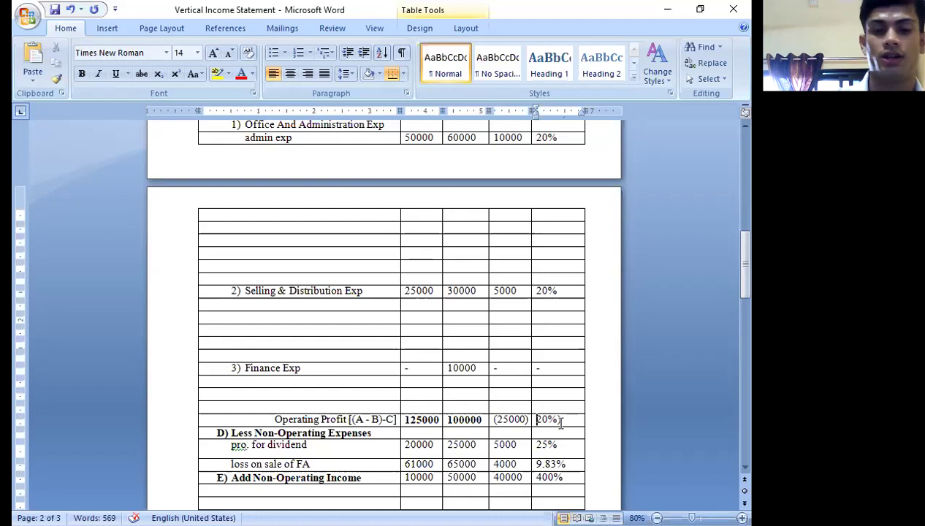
type("(")
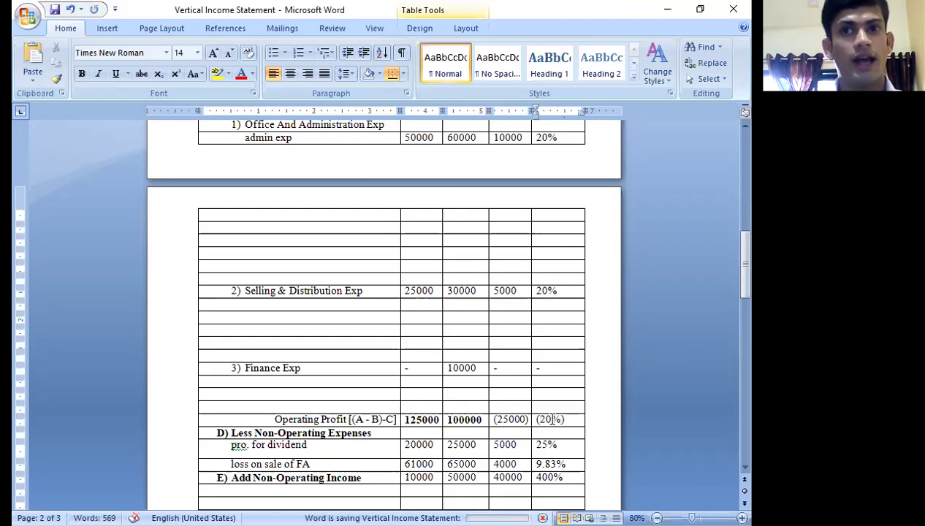
- Review the question's profit and loss data against the comparative income statement, from Sales through Less Operating Expenses
scroll(480, 393, "up", 3)
scroll(480, 392, "up", 12)
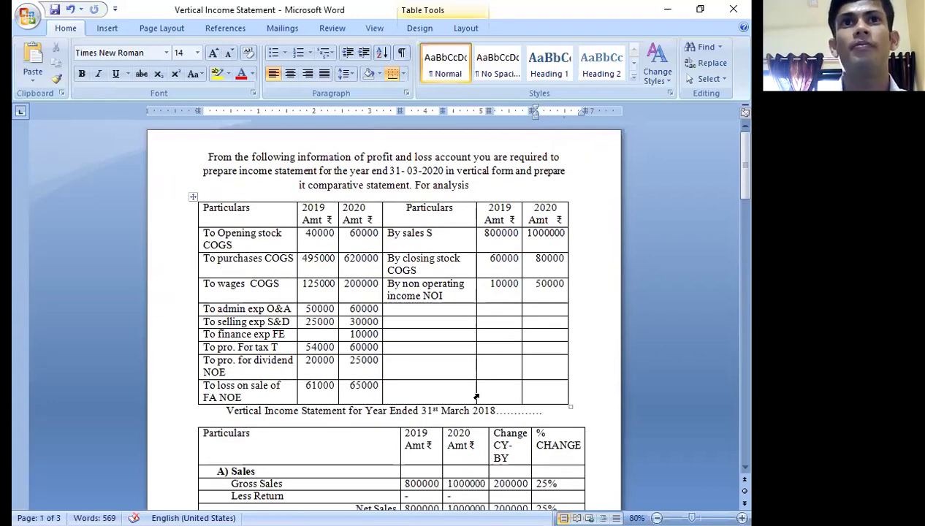
scroll(424, 358, "down", 2)
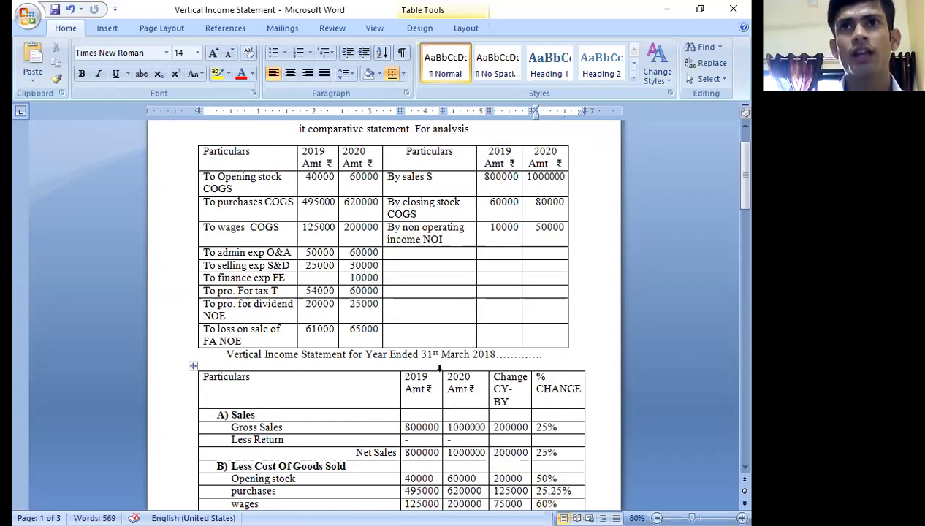
scroll(440, 369, "up", 1)
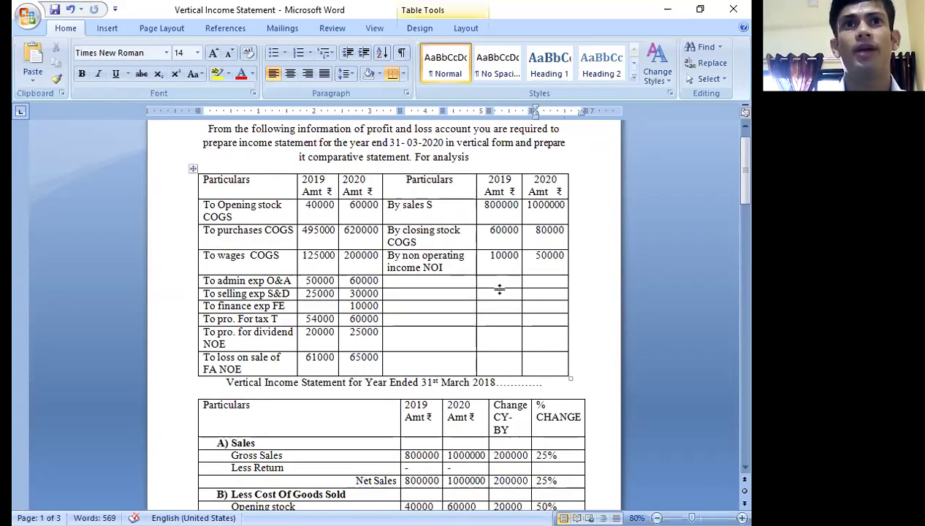
scroll(468, 381, "down", 3)
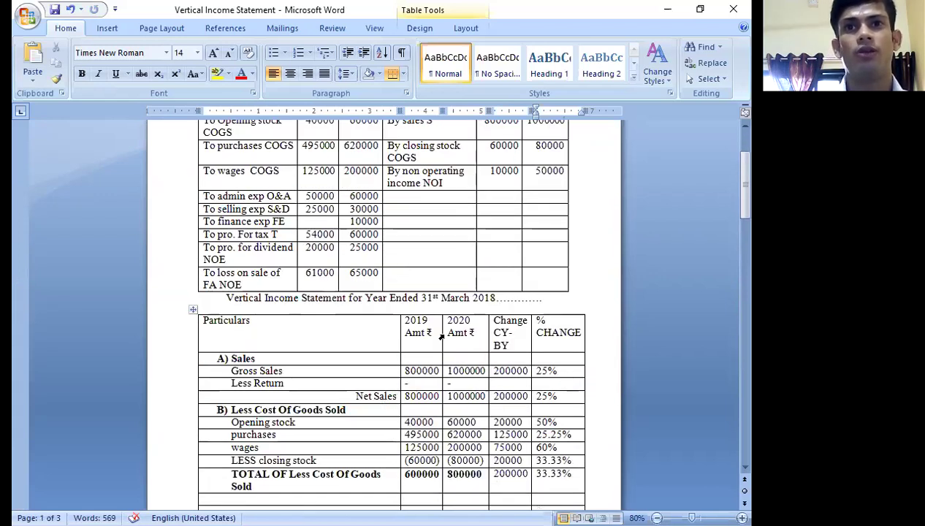
scroll(440, 453, "down", 10)
scroll(441, 461, "down", 1)
scroll(437, 438, "up", 2)
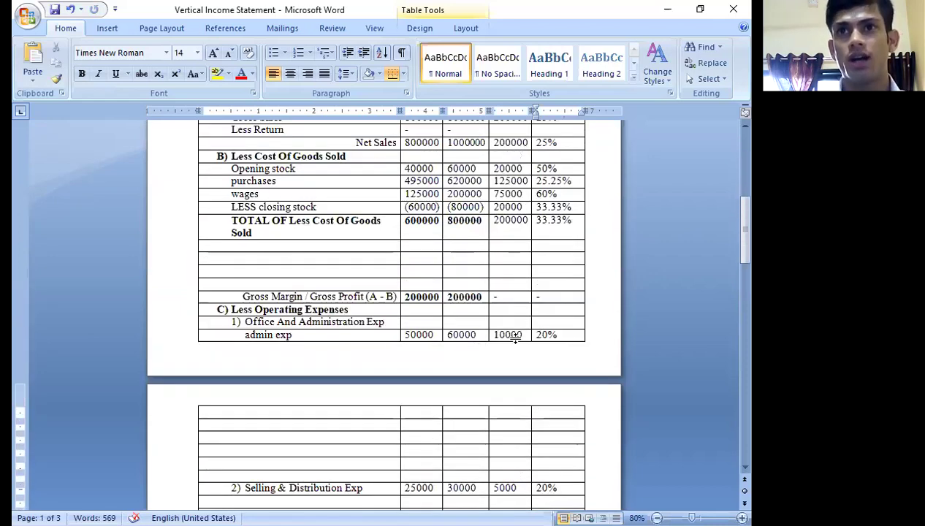